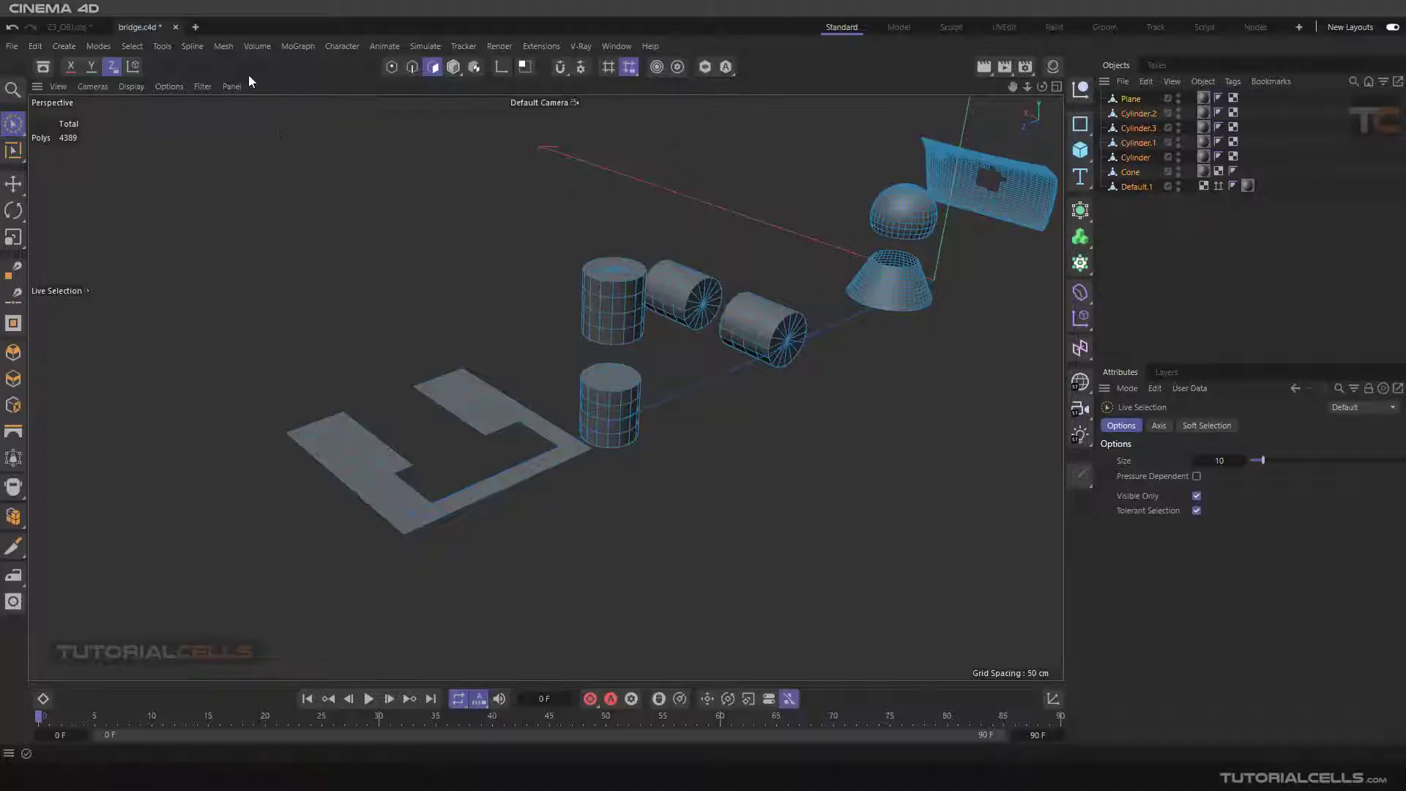
# Browse the mesh commands menu and the quick command list, closing both without choosing anything
pyautogui.click(229, 45)
pyautogui.moveTo(268, 198)
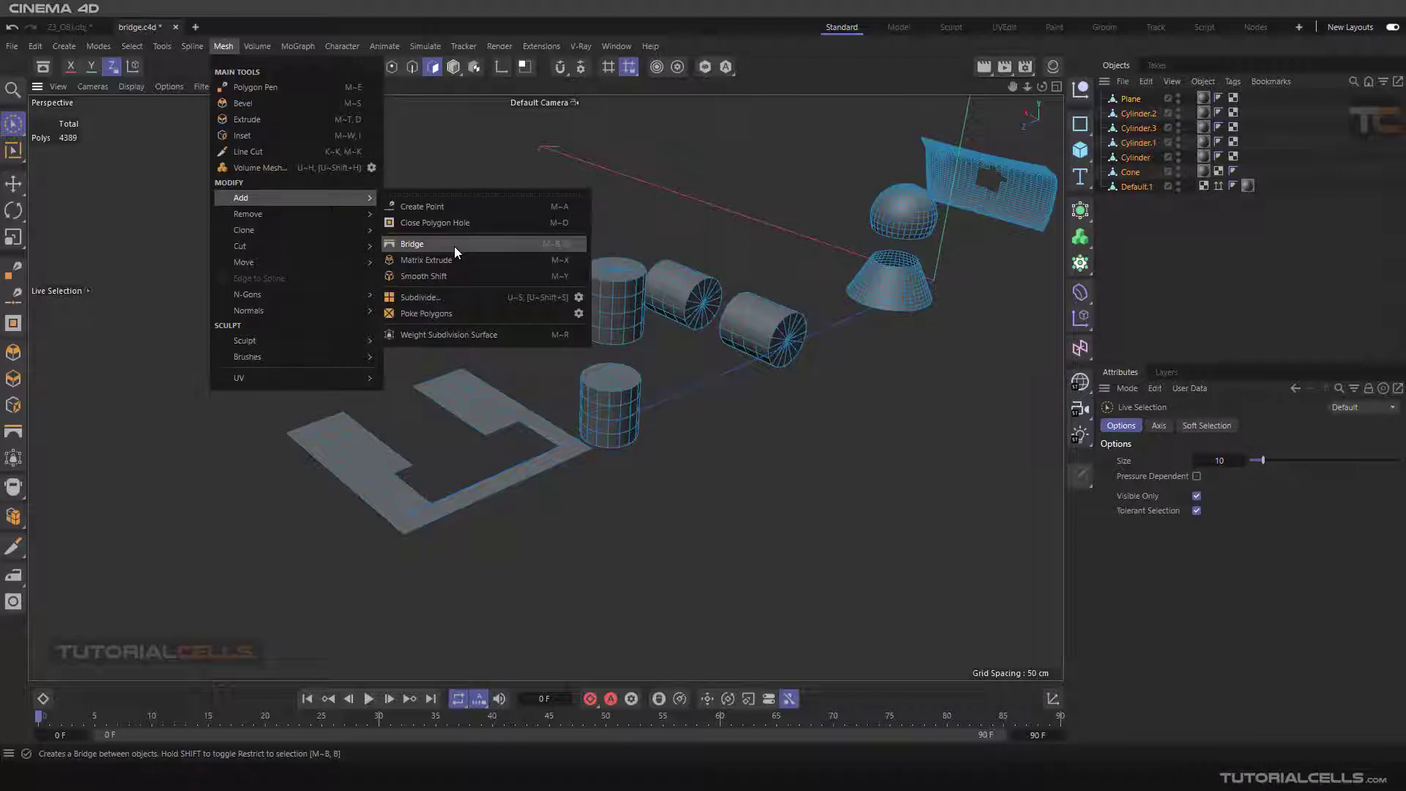
pyautogui.click(605, 166)
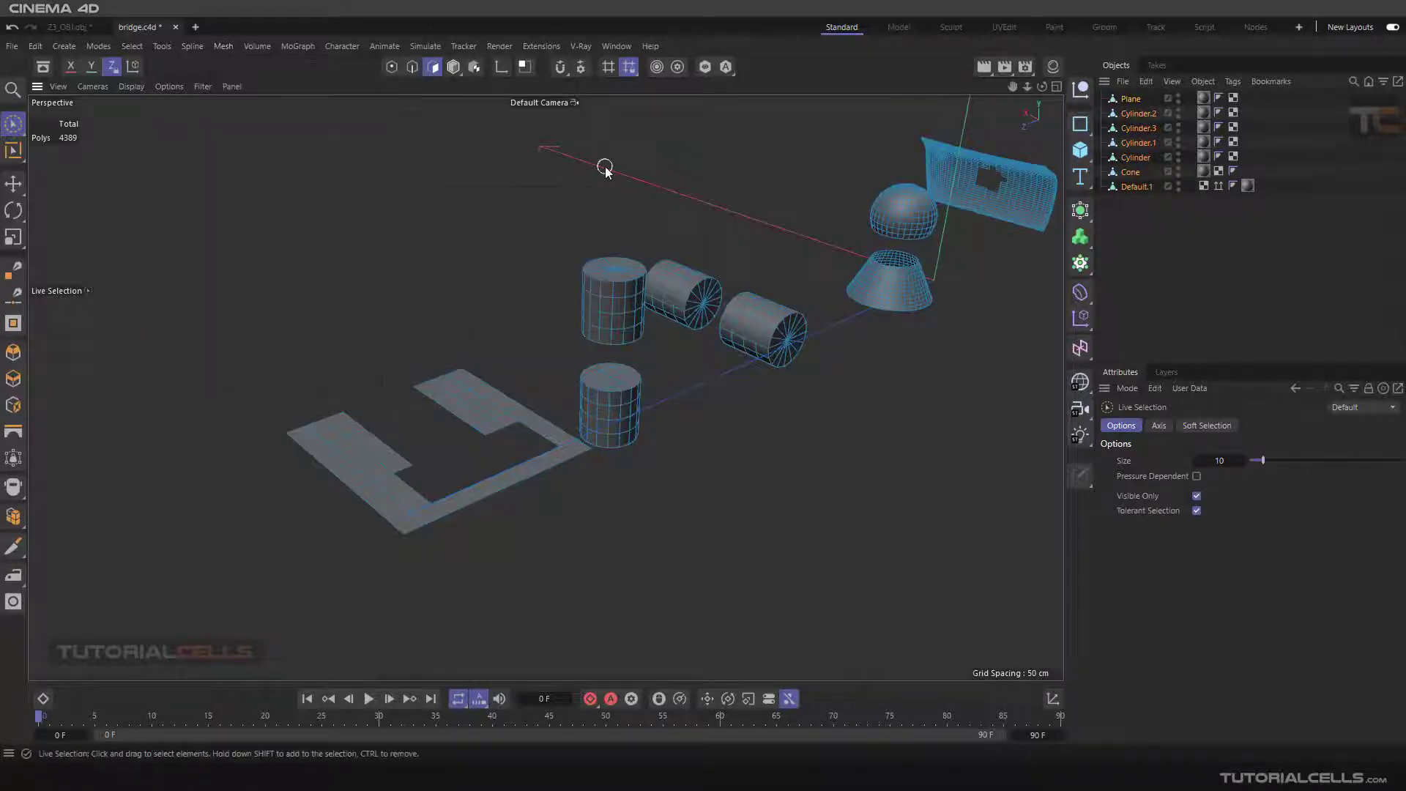
pyautogui.rightClick(605, 165)
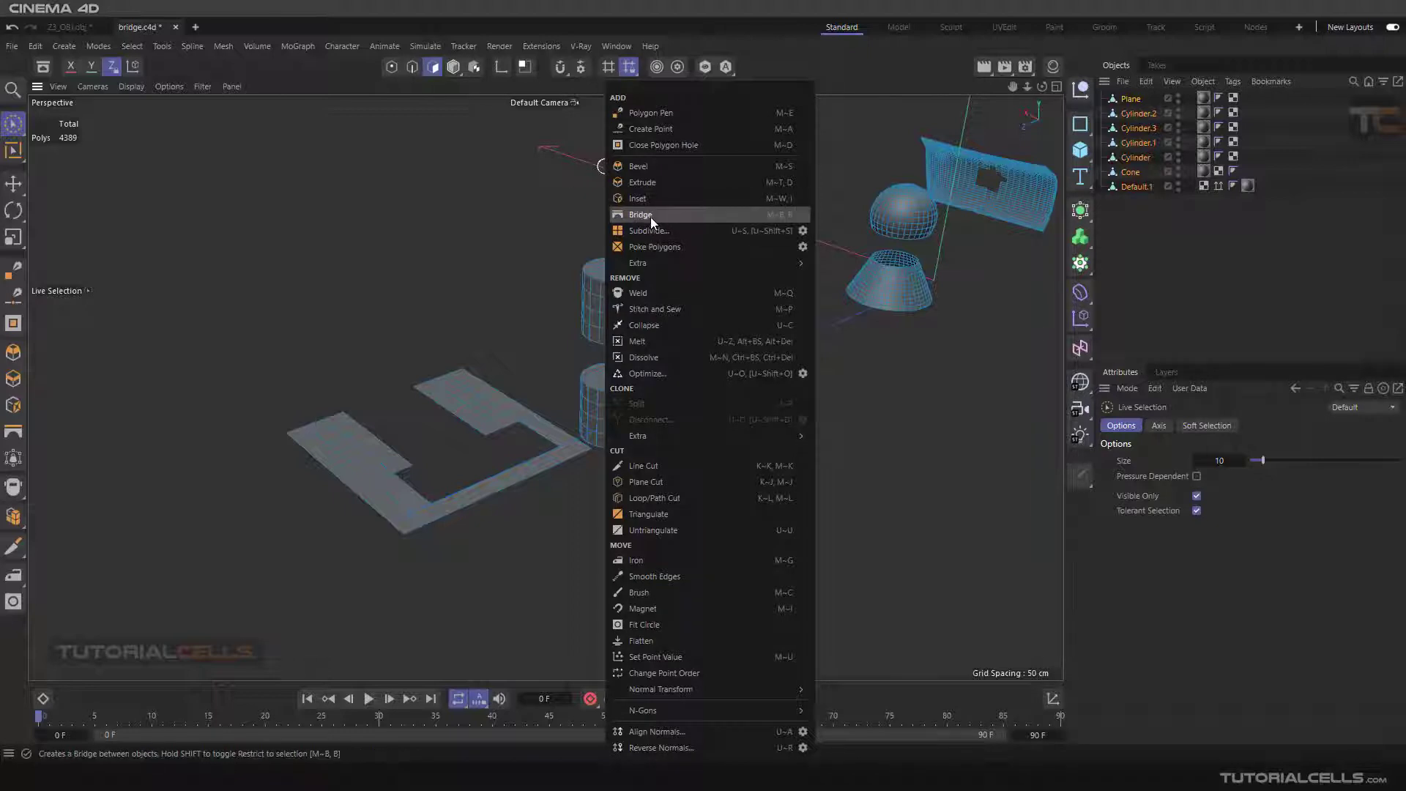
pyautogui.click(374, 235)
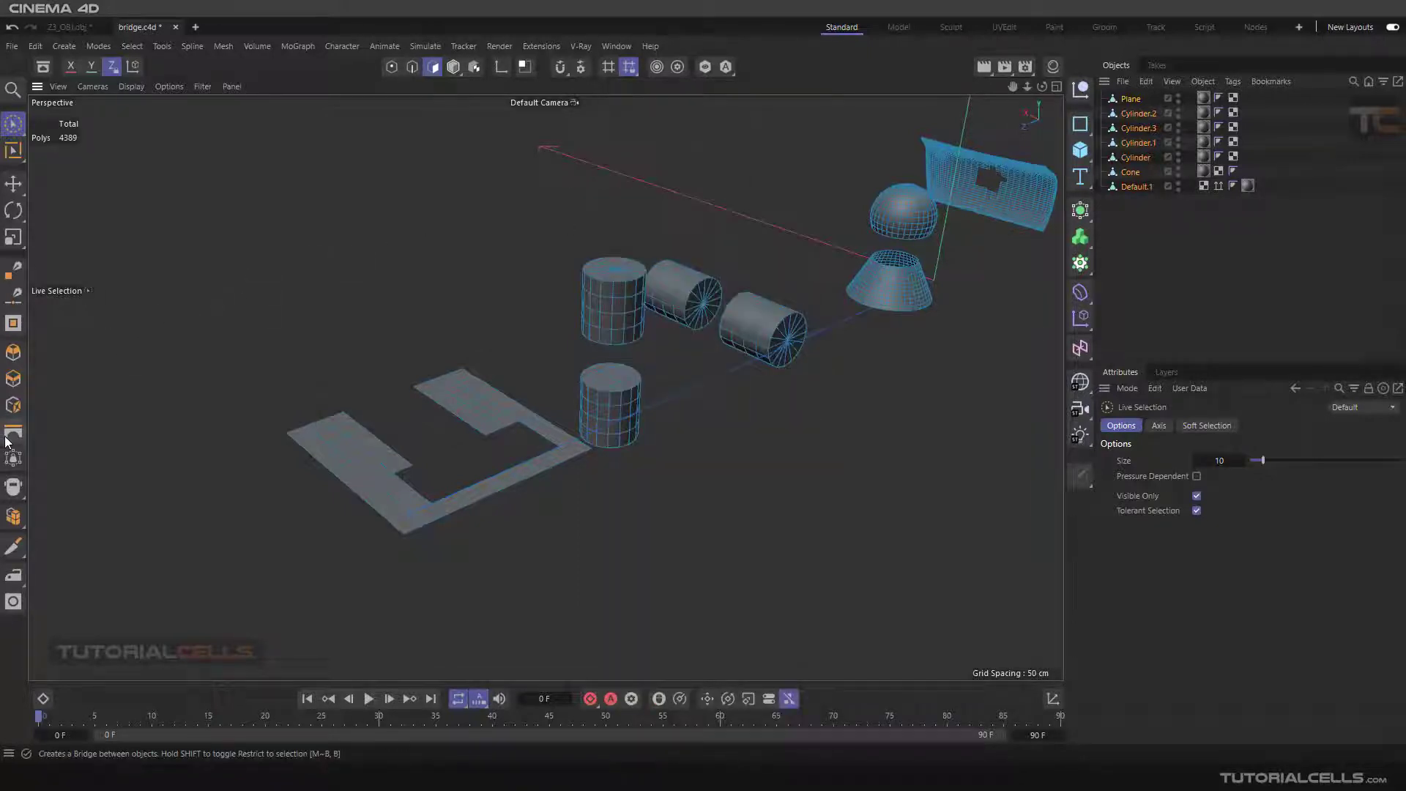
# Switch to Edges mode and activate the Bridge tool
pyautogui.click(454, 67)
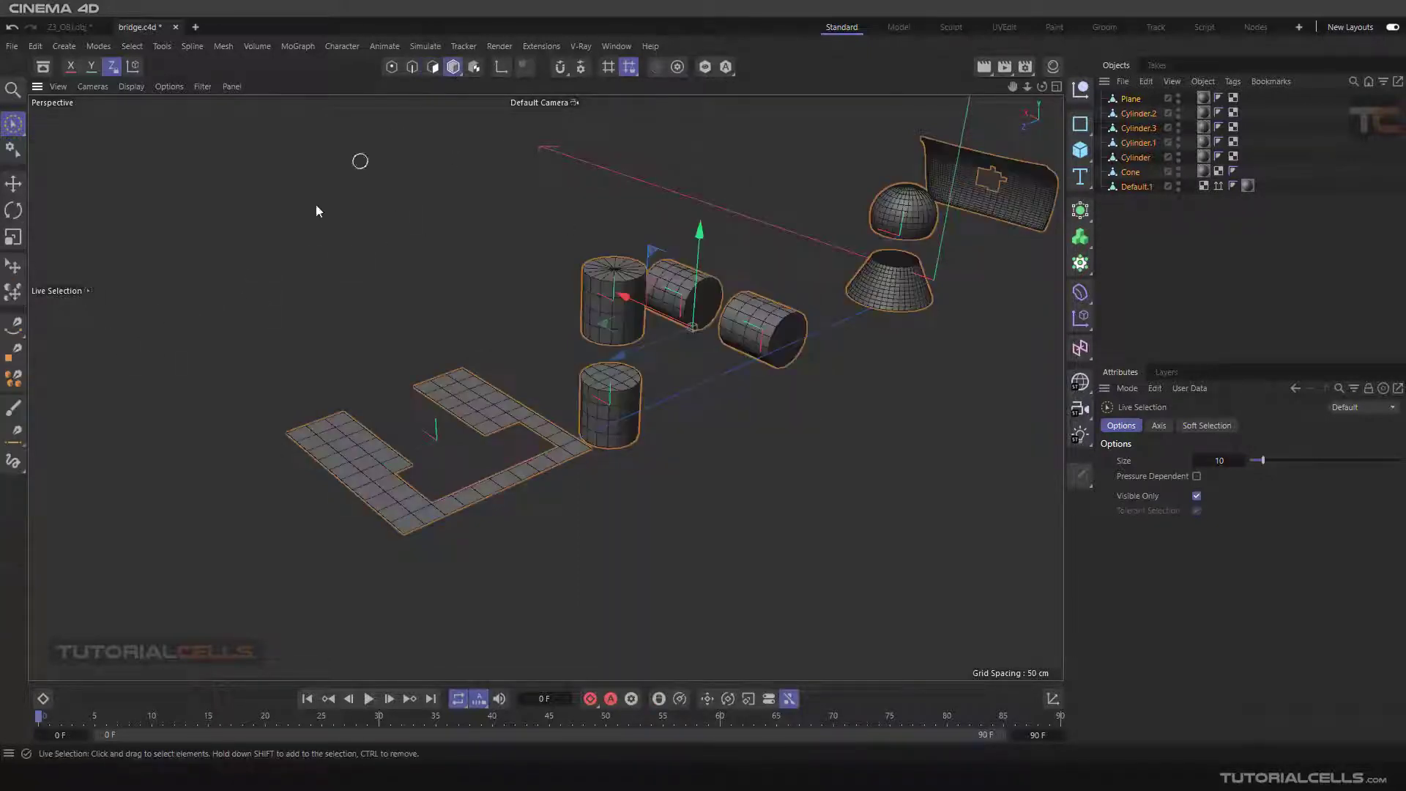
pyautogui.click(423, 69)
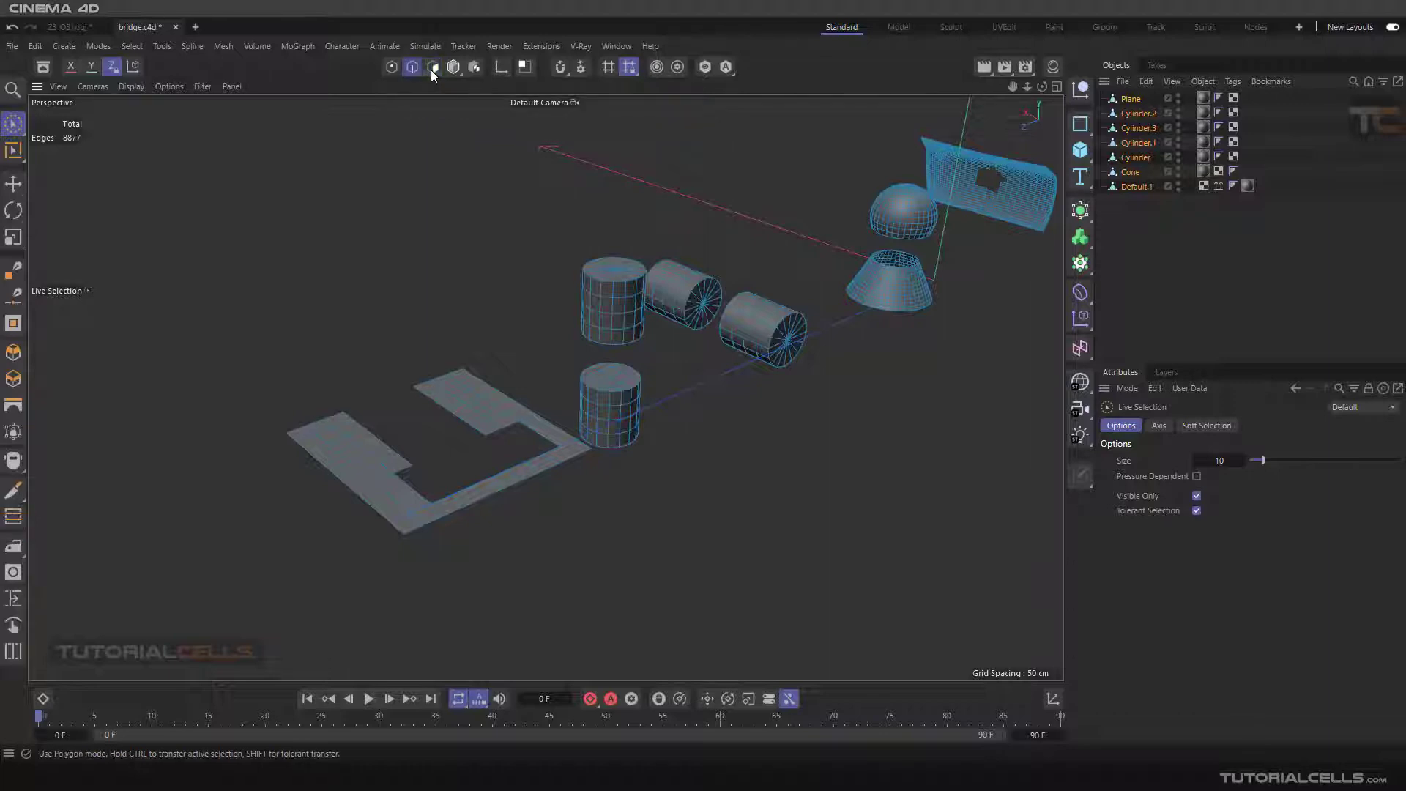
pyautogui.click(412, 68)
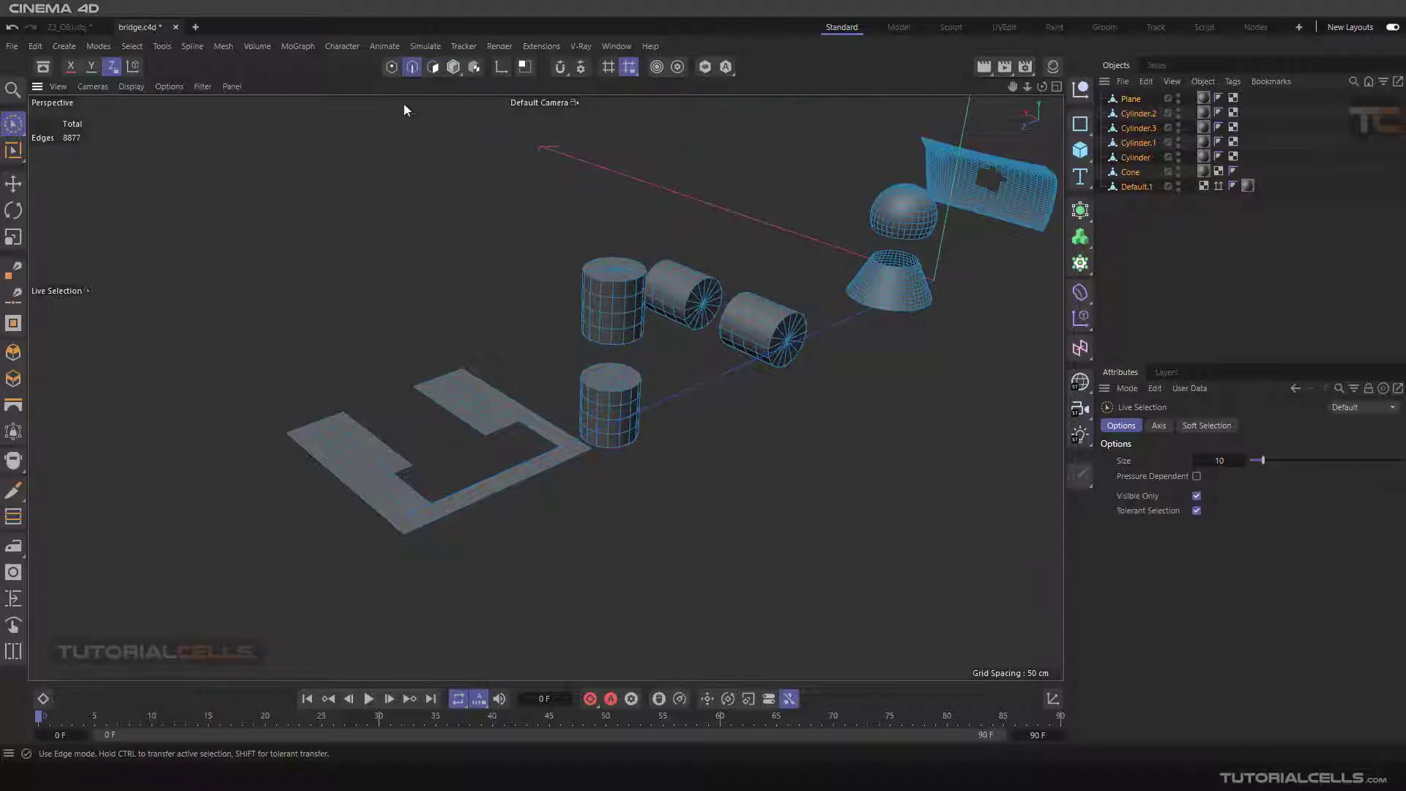
pyautogui.click(13, 412)
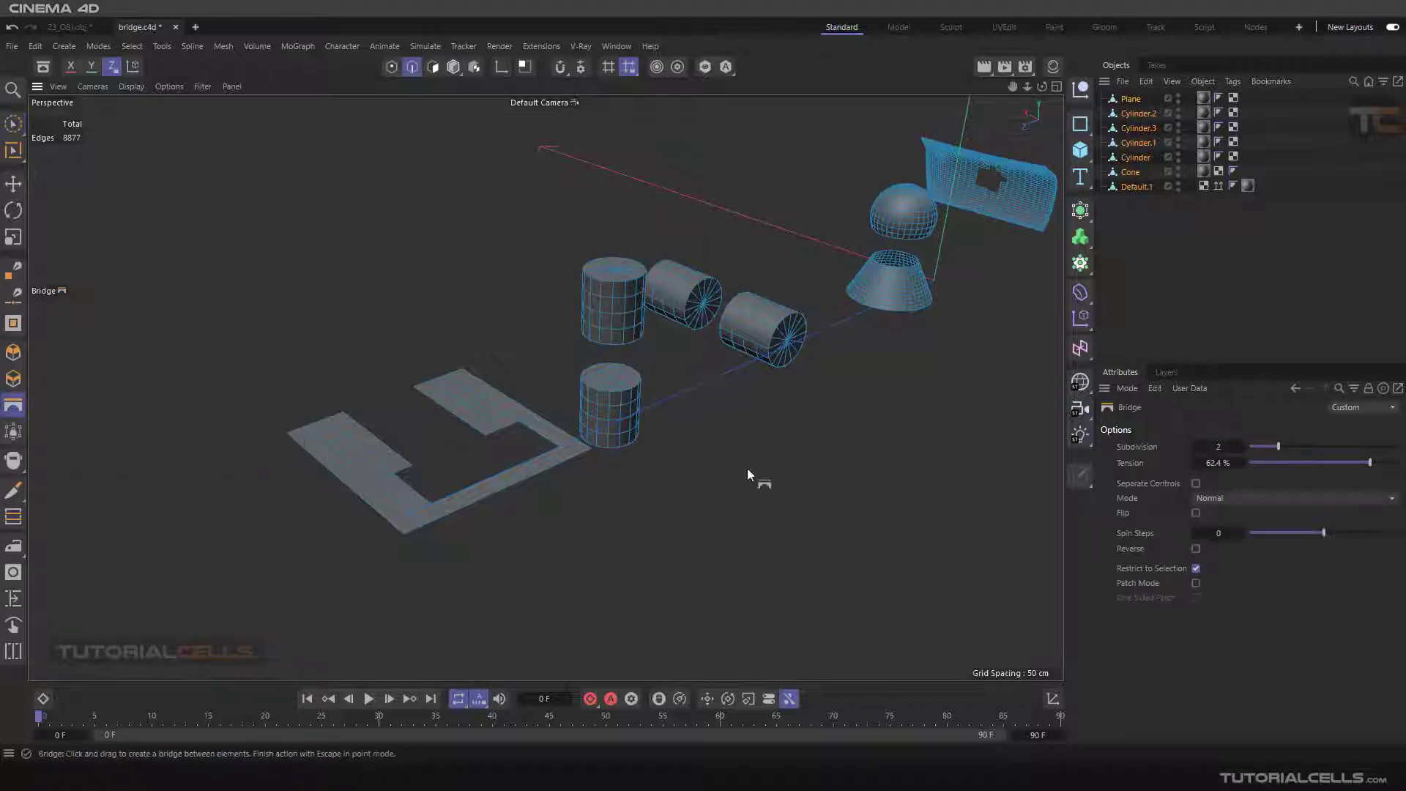
# Set the Bridge Tension to 0 % and Subdivision to 0
pyautogui.doubleClick(1213, 463)
pyautogui.write('6')
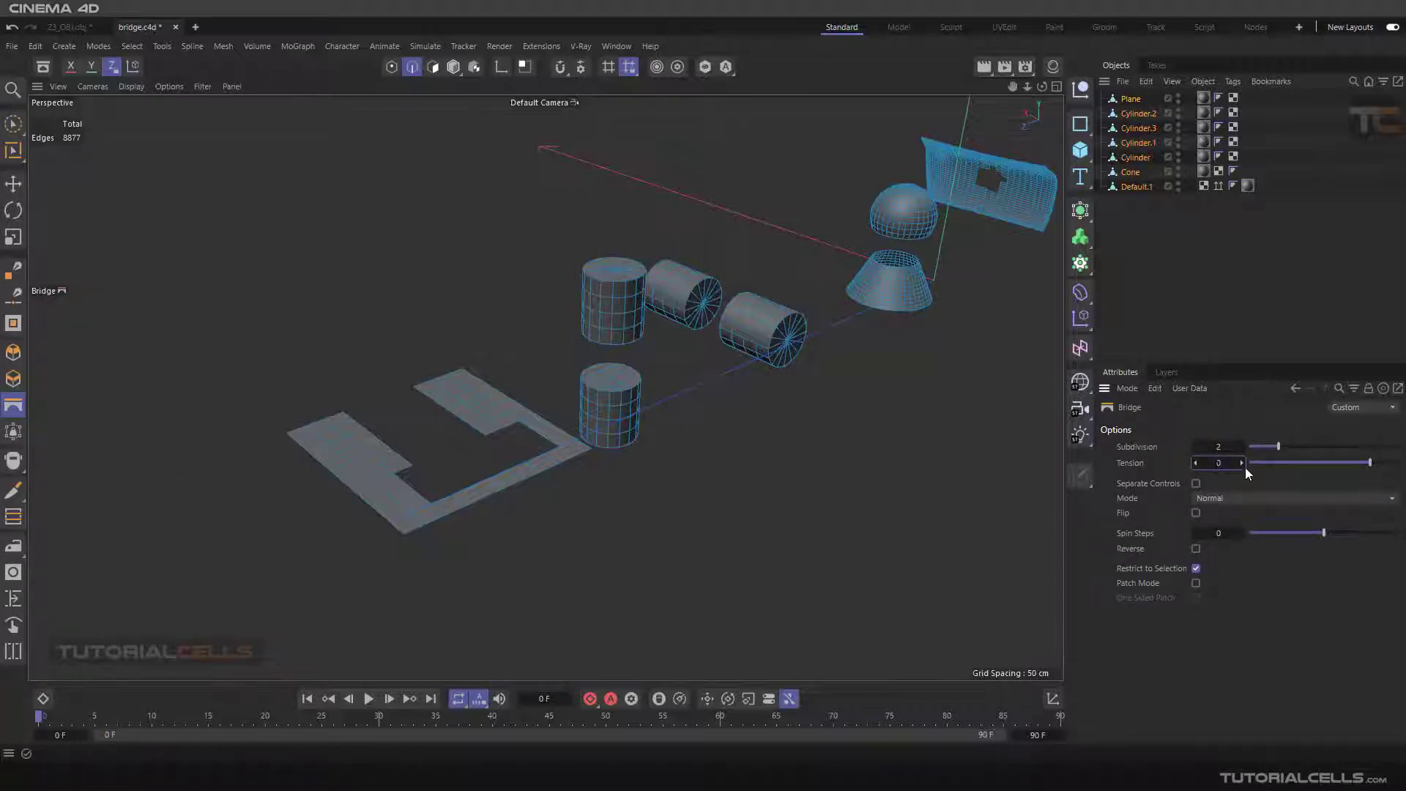
pyautogui.press('Return')
pyautogui.click(1221, 446)
pyautogui.doubleClick(1221, 446)
pyautogui.write('0')
pyautogui.press('Return')
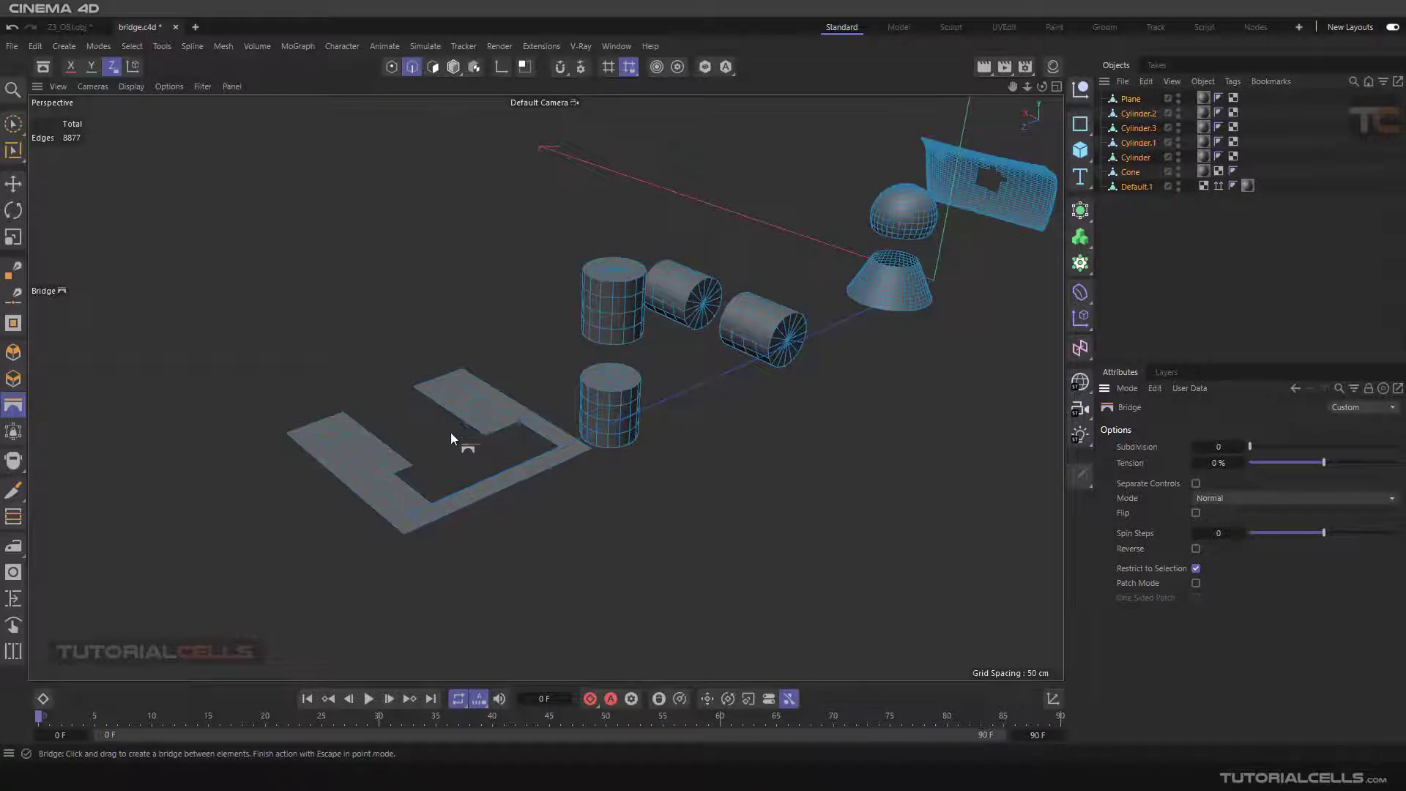
# Bridge the lower plane's edge to the upper plane's facing edge, filling the gap with one polygon
pyautogui.scroll(4, 368, 410)
pyautogui.scroll(5, 389, 420)
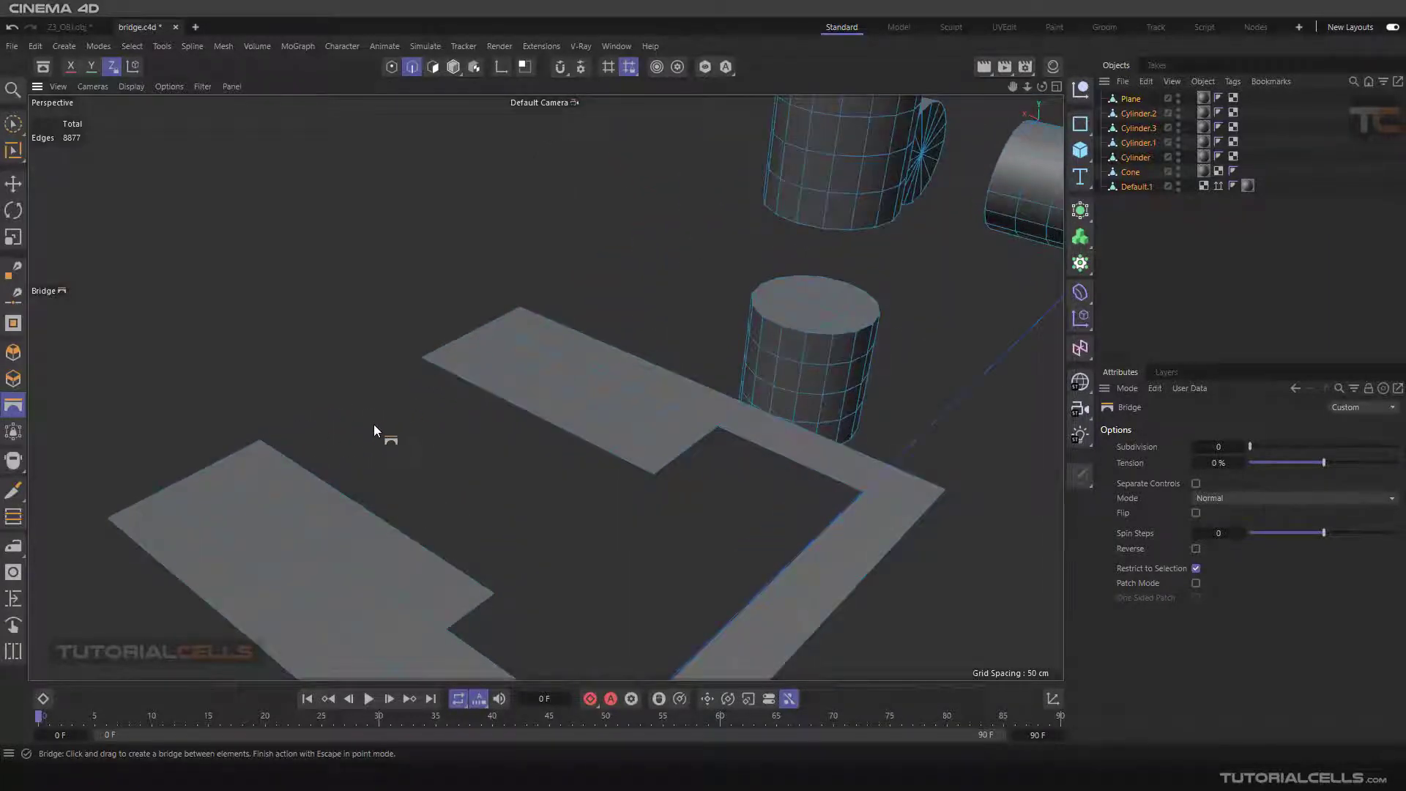
pyautogui.keyDown('alt'); pyautogui.moveTo(373, 424); pyautogui.dragTo(423, 419, button='middle'); pyautogui.keyUp('alt')
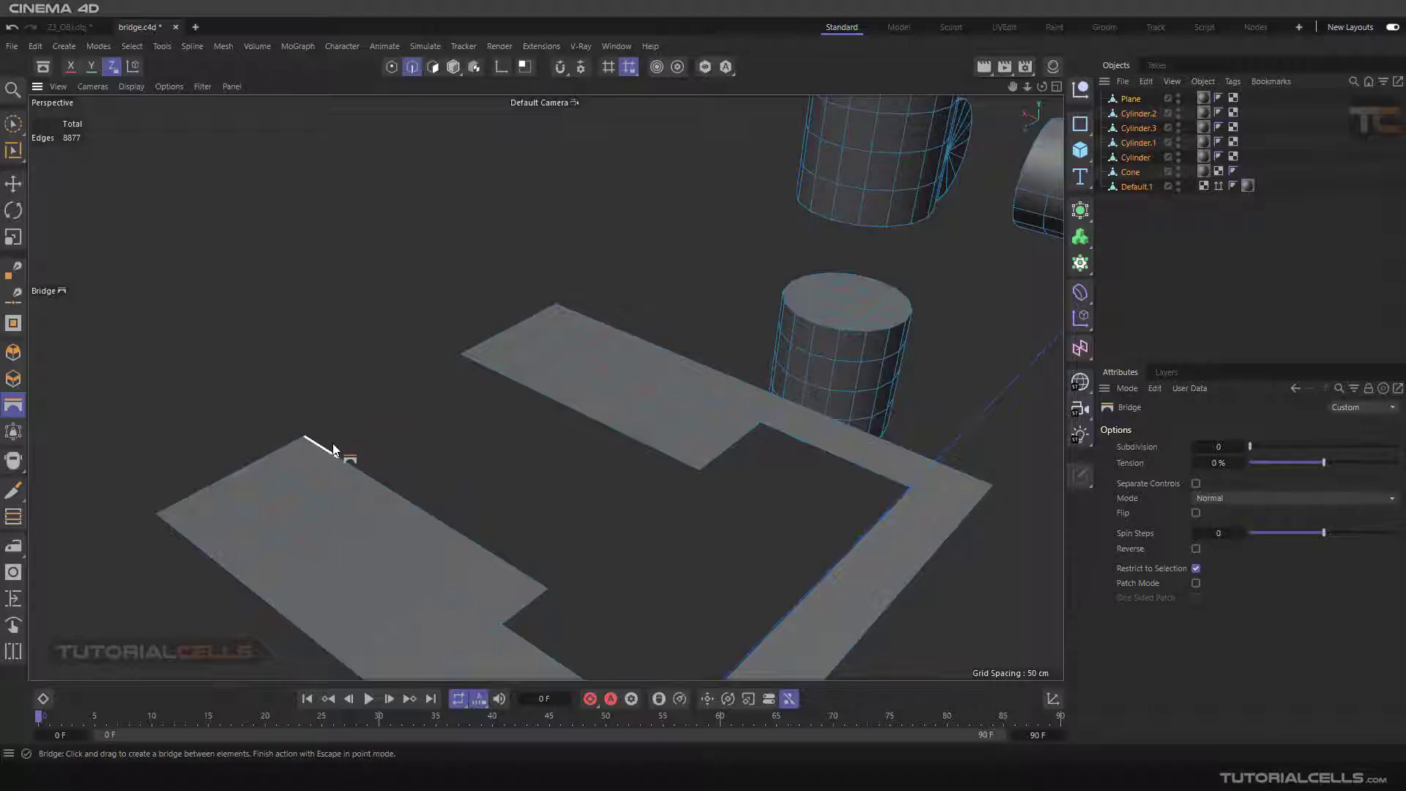
pyautogui.moveTo(334, 444); pyautogui.dragTo(344, 455)
pyautogui.click(487, 372)
pyautogui.moveTo(373, 476); pyautogui.dragTo(505, 403)
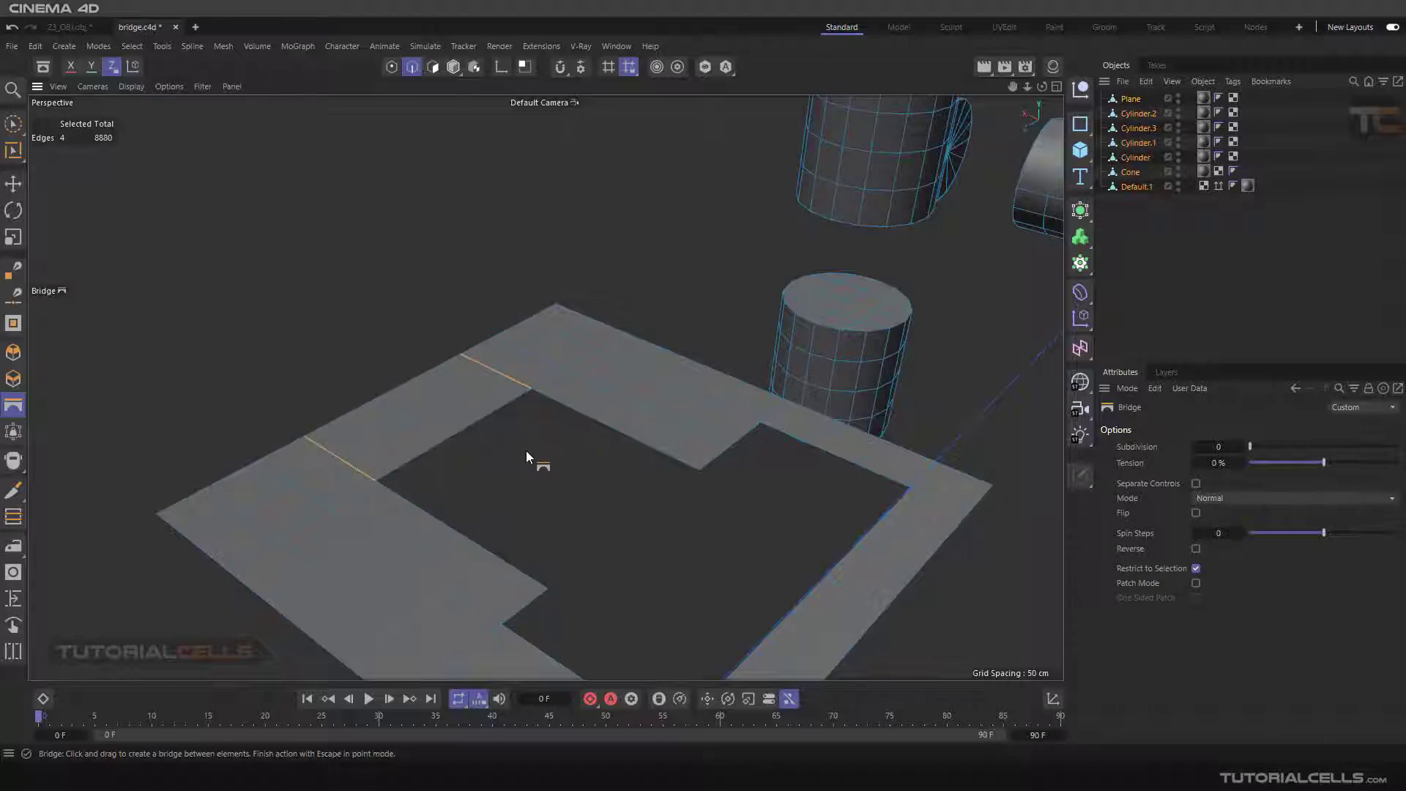
pyautogui.moveTo(526, 451)
pyautogui.keyDown('alt'); pyautogui.mouseDown()
pyautogui.moveTo(408, 427)
pyautogui.moveTo(510, 447)
pyautogui.mouseUp(); pyautogui.keyUp('alt')
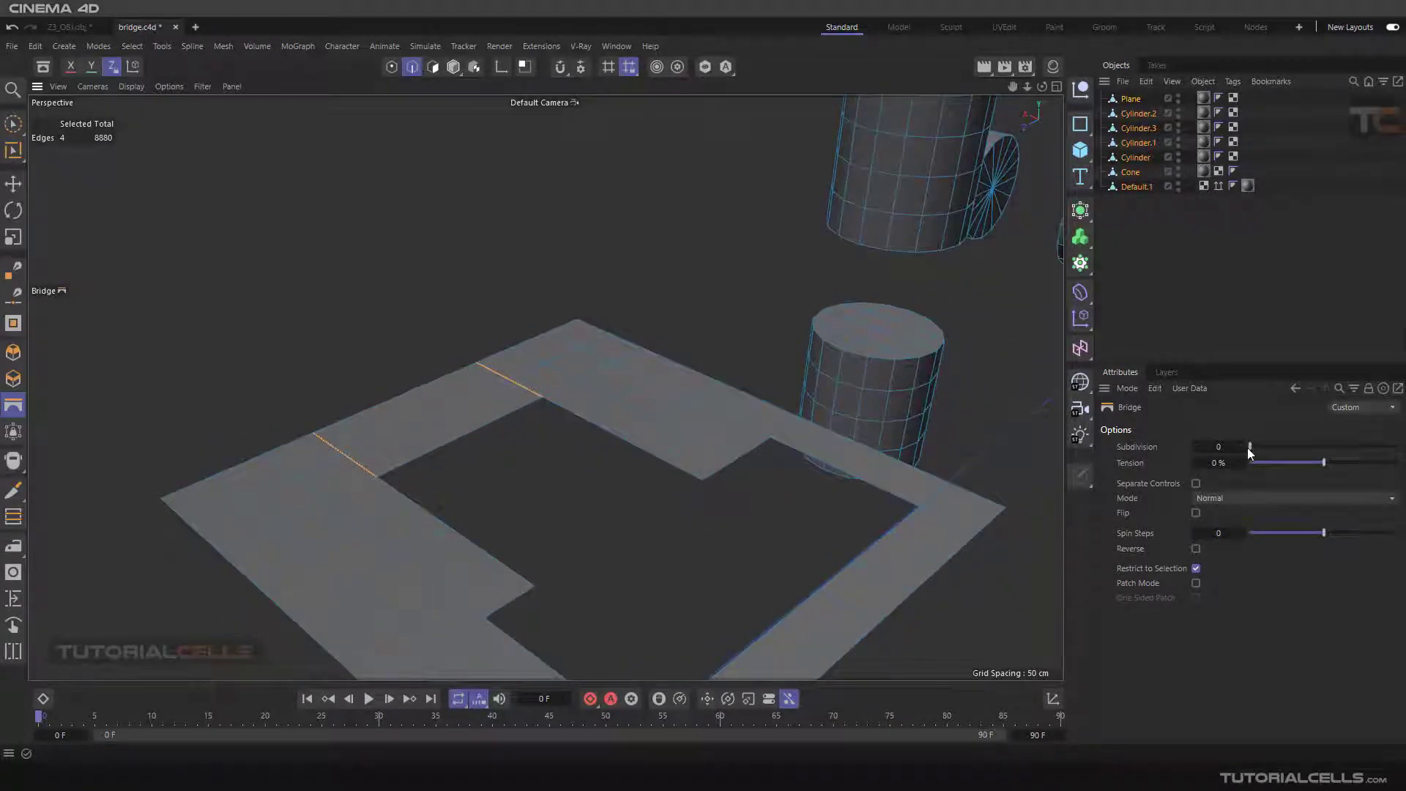
# Raise Bridge Subdivision to 10 and Tension to about 78 % so the bridge arches, then deselect
pyautogui.moveTo(1249, 448); pyautogui.dragTo(1259, 451)
pyautogui.scroll(5, 361, 392)
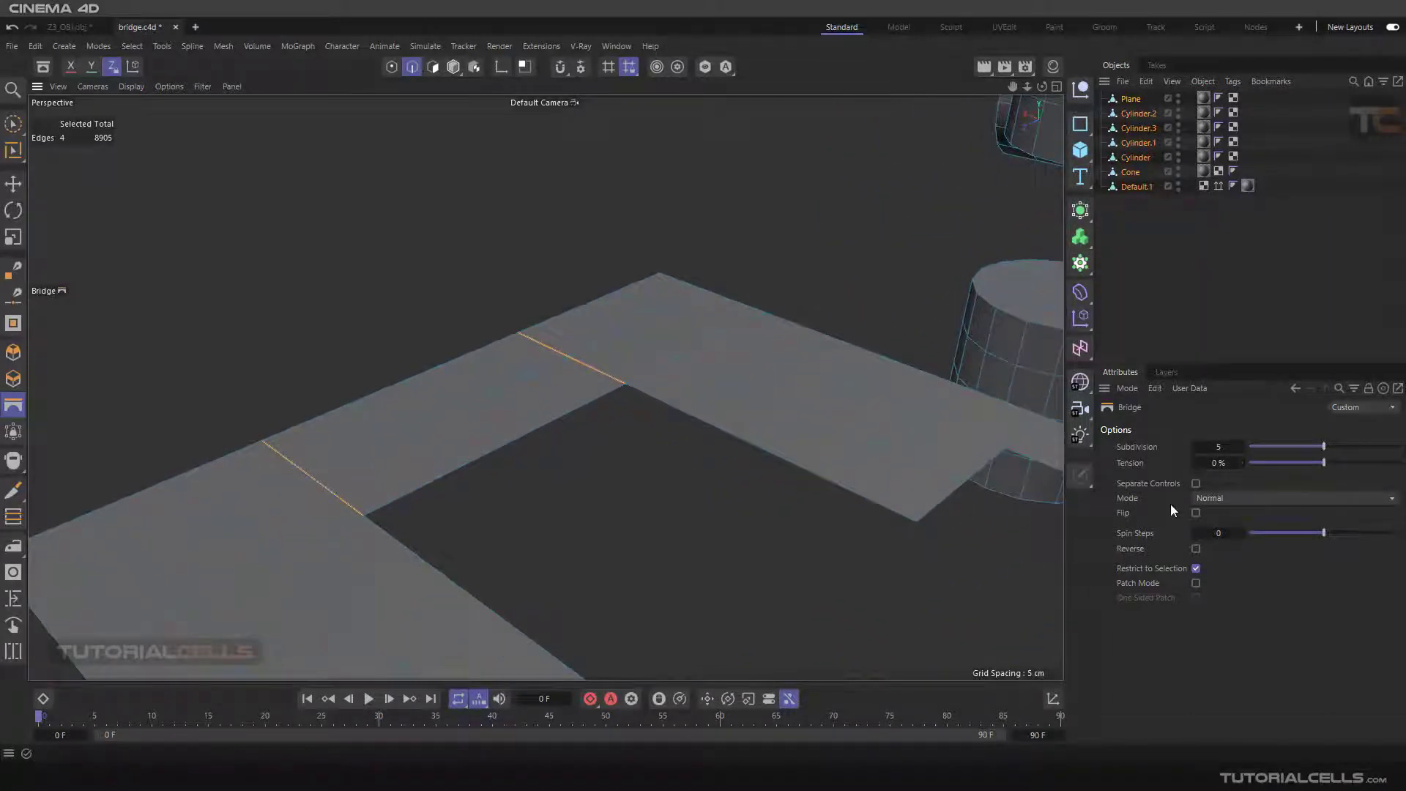
pyautogui.moveTo(1324, 463); pyautogui.dragTo(1369, 448)
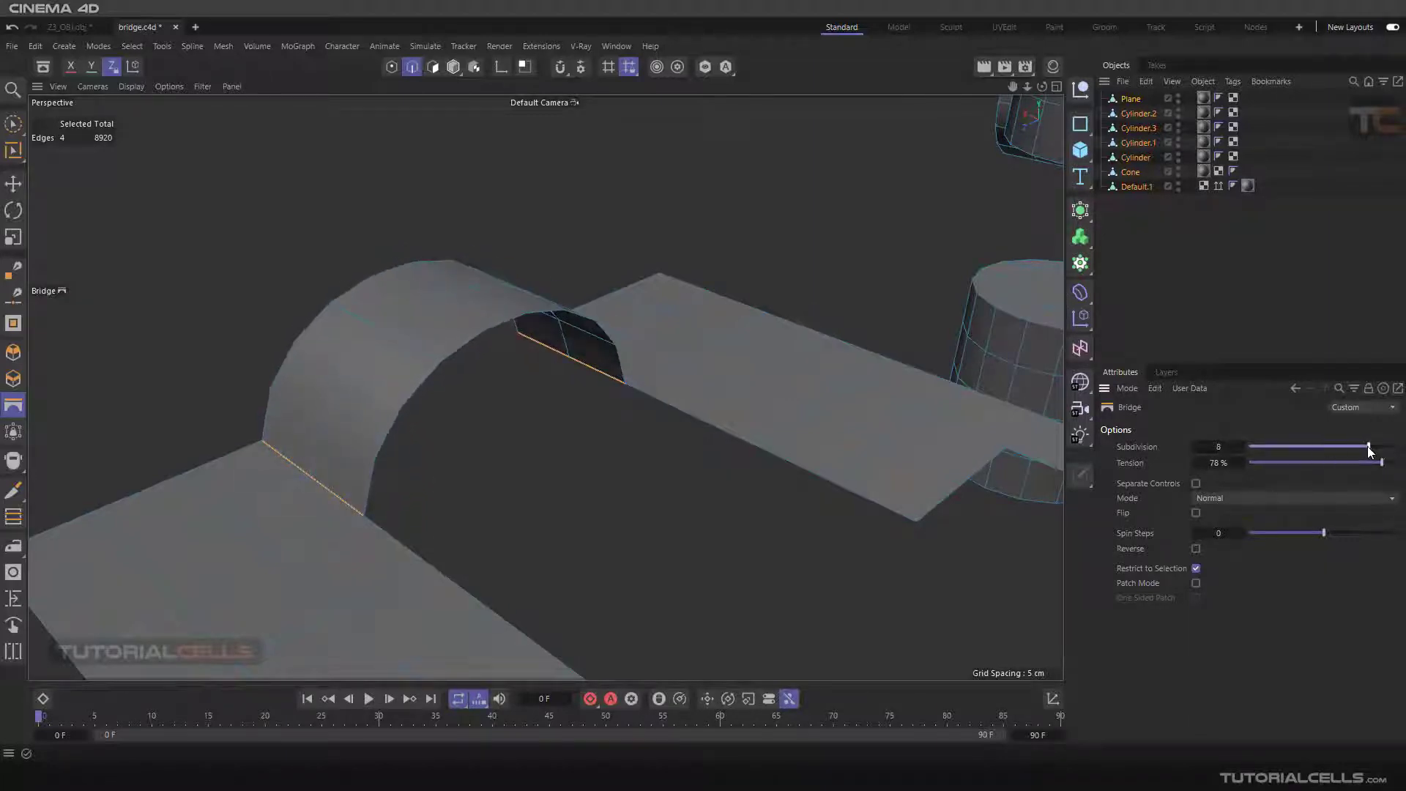
pyautogui.keyDown('alt'); pyautogui.moveTo(656, 436); pyautogui.dragTo(571, 438, button='right'); pyautogui.keyUp('alt')
pyautogui.keyDown('alt'); pyautogui.moveTo(571, 438); pyautogui.dragTo(611, 445); pyautogui.keyUp('alt')
pyautogui.moveTo(1366, 446); pyautogui.dragTo(1397, 446)
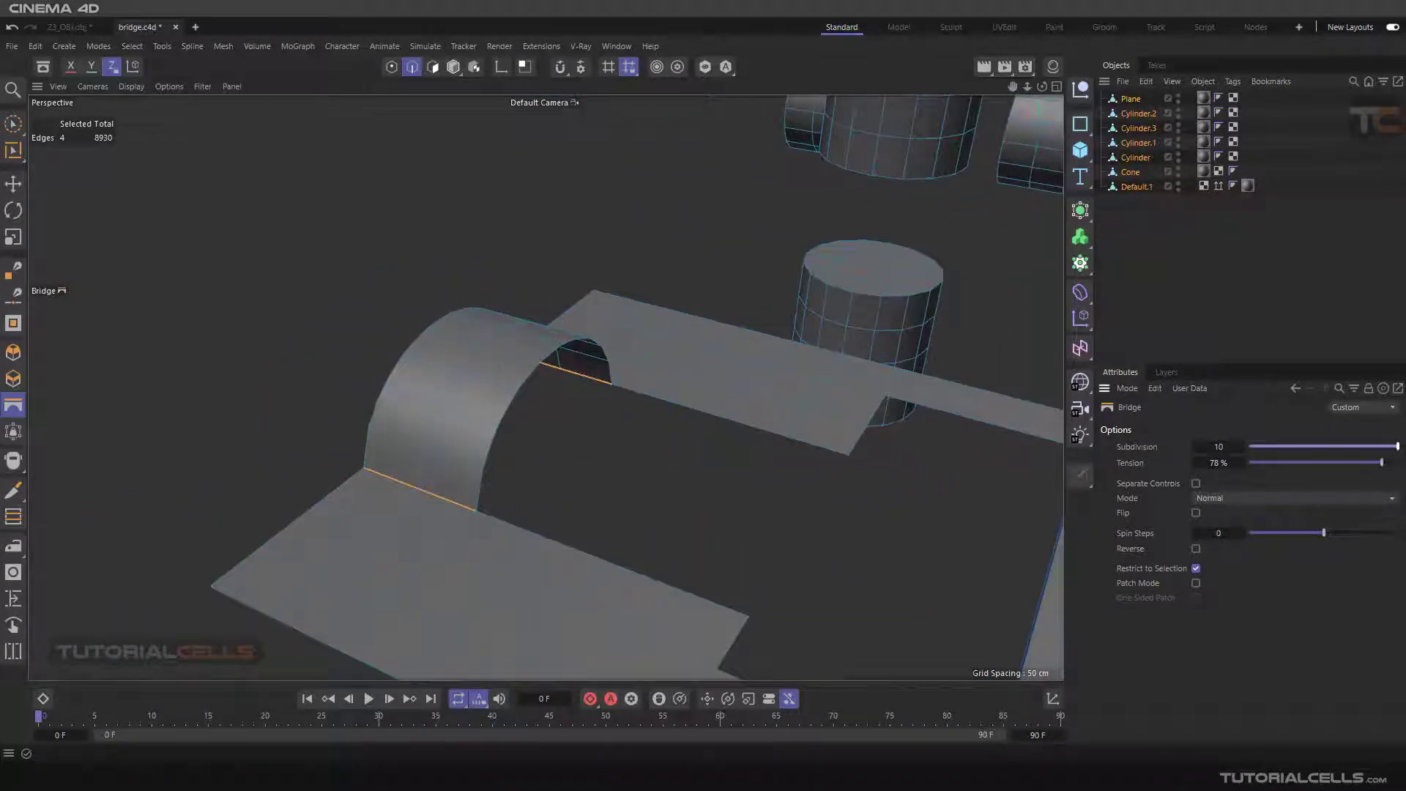
pyautogui.scroll(-2, 657, 438)
pyautogui.keyDown('alt'); pyautogui.moveTo(657, 444); pyautogui.dragTo(628, 437); pyautogui.keyUp('alt')
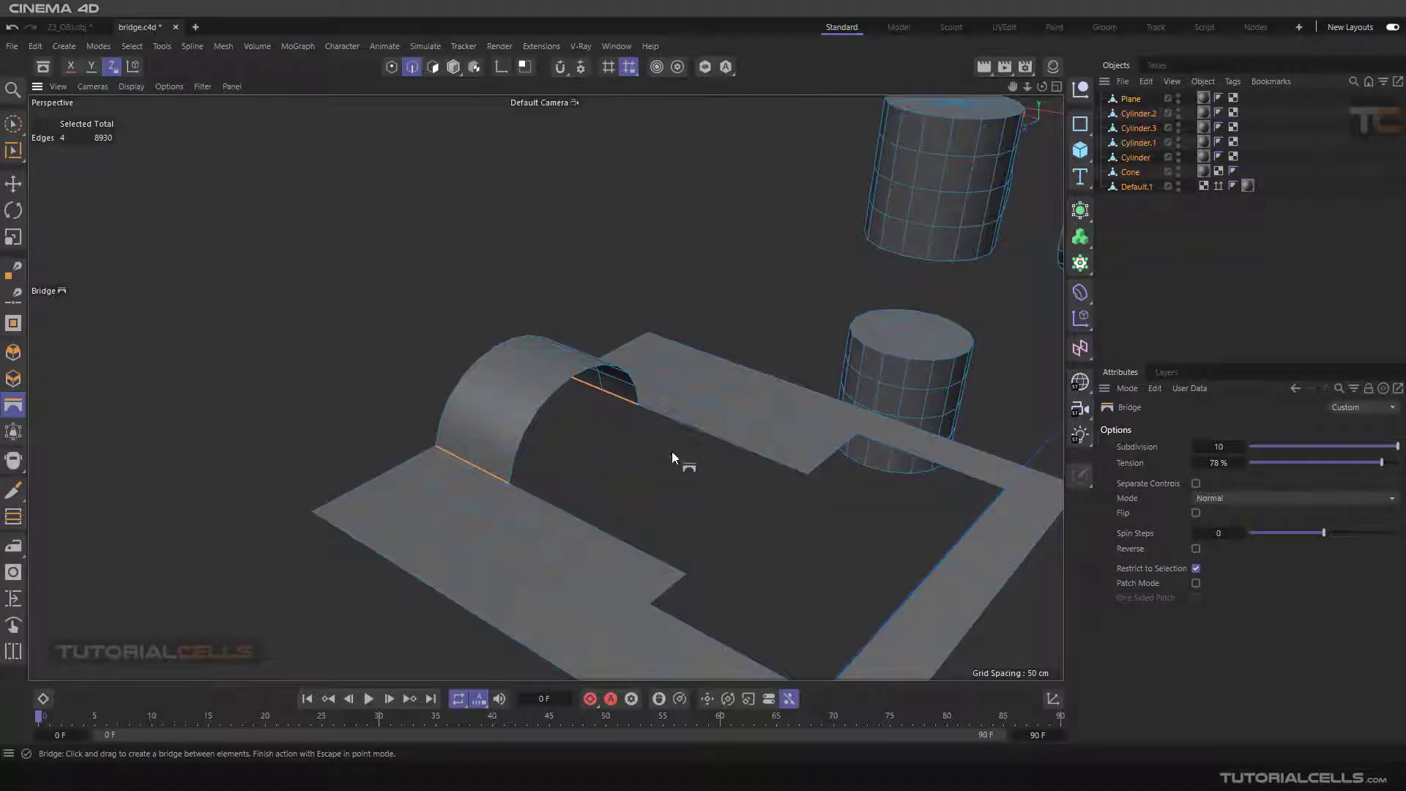
pyautogui.keyDown('alt'); pyautogui.moveTo(741, 464); pyautogui.dragTo(631, 424); pyautogui.keyUp('alt')
pyautogui.click(586, 440)
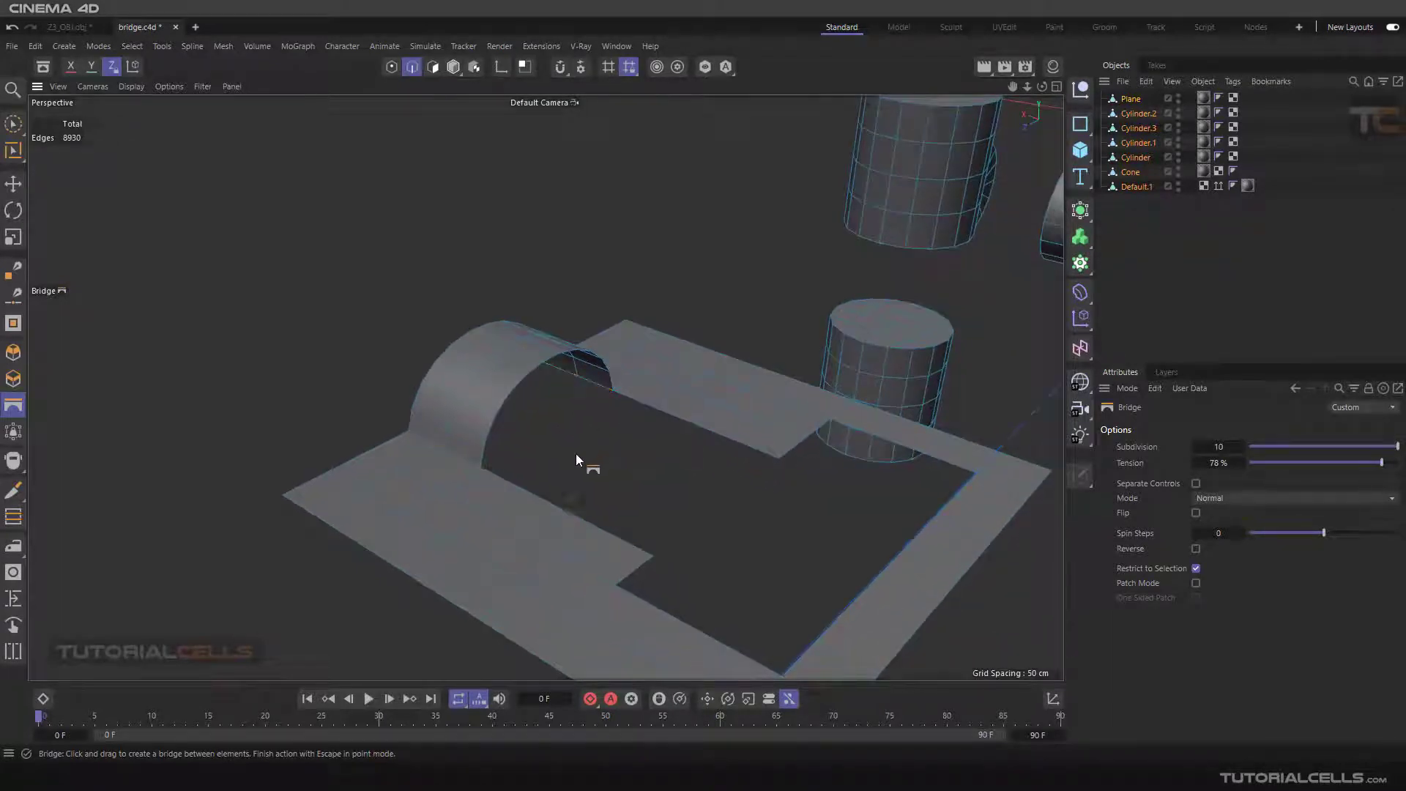
# Enable Patch Mode on an arch-base edge and undo the resulting test patch
pyautogui.click(503, 473)
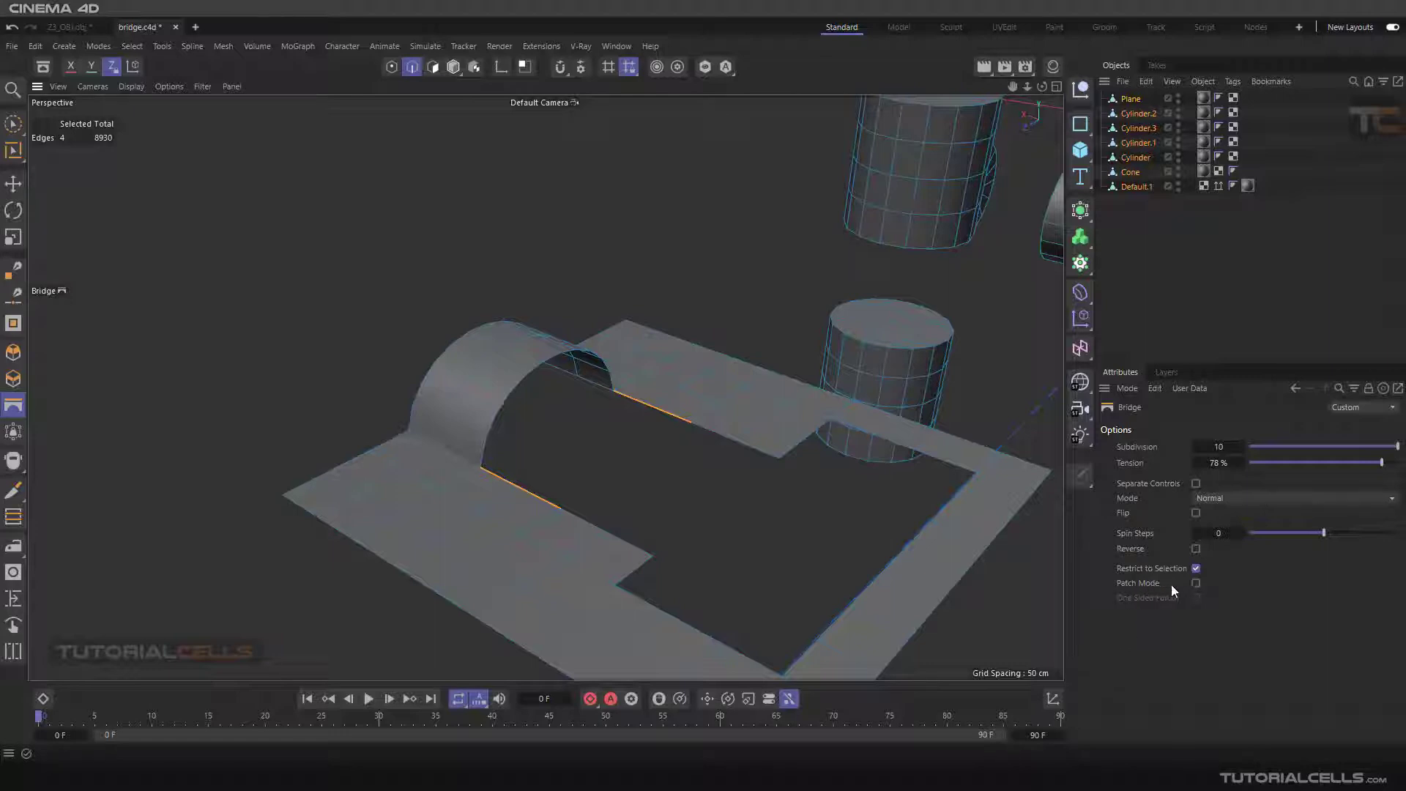
pyautogui.click(1195, 584)
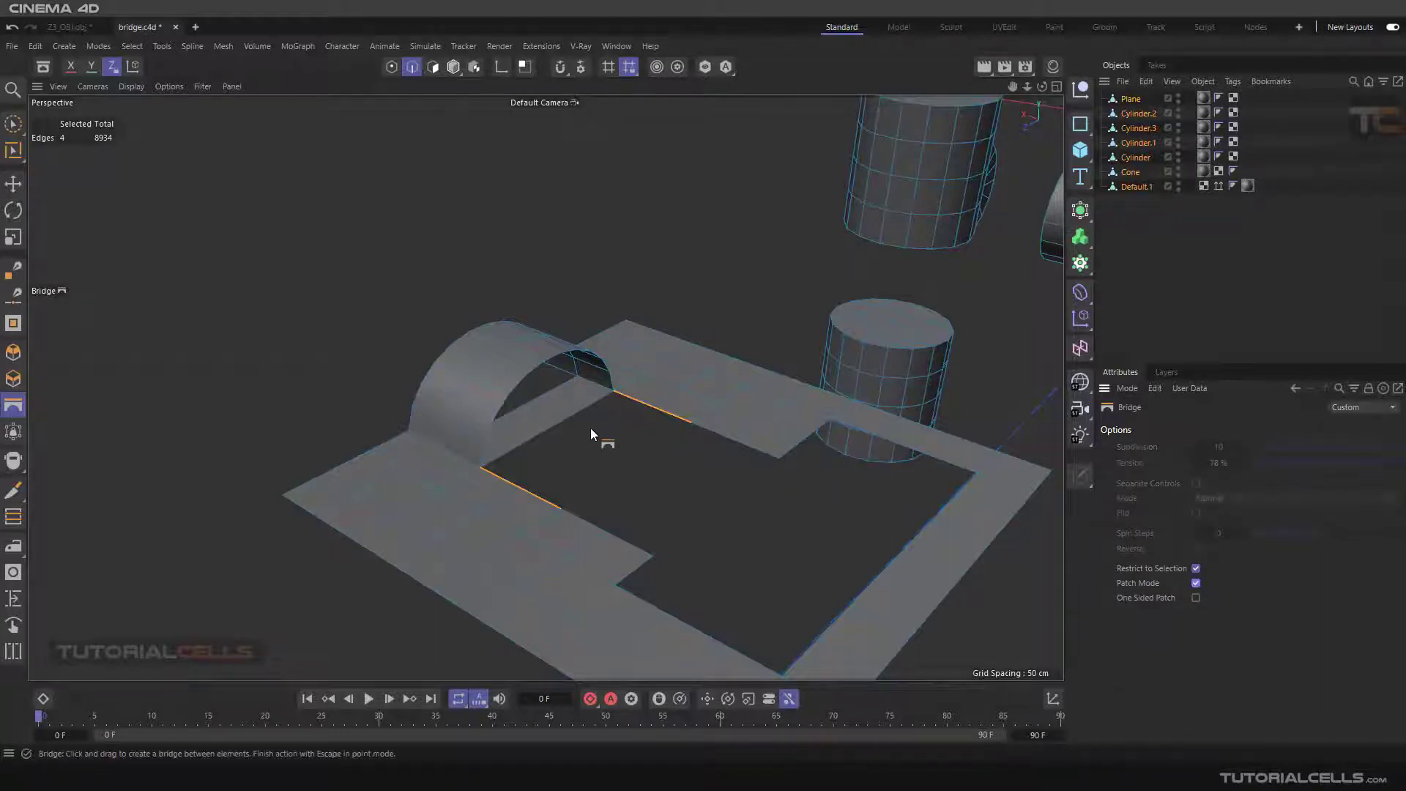
pyautogui.moveTo(590, 428)
pyautogui.keyDown('alt'); pyautogui.mouseDown()
pyautogui.moveTo(501, 398)
pyautogui.moveTo(605, 440)
pyautogui.mouseUp(); pyautogui.keyUp('alt')
pyautogui.hotkey('ctrl', 'z')
# Clear the edge selection and reactivate the Bridge tool
pyautogui.press('e')
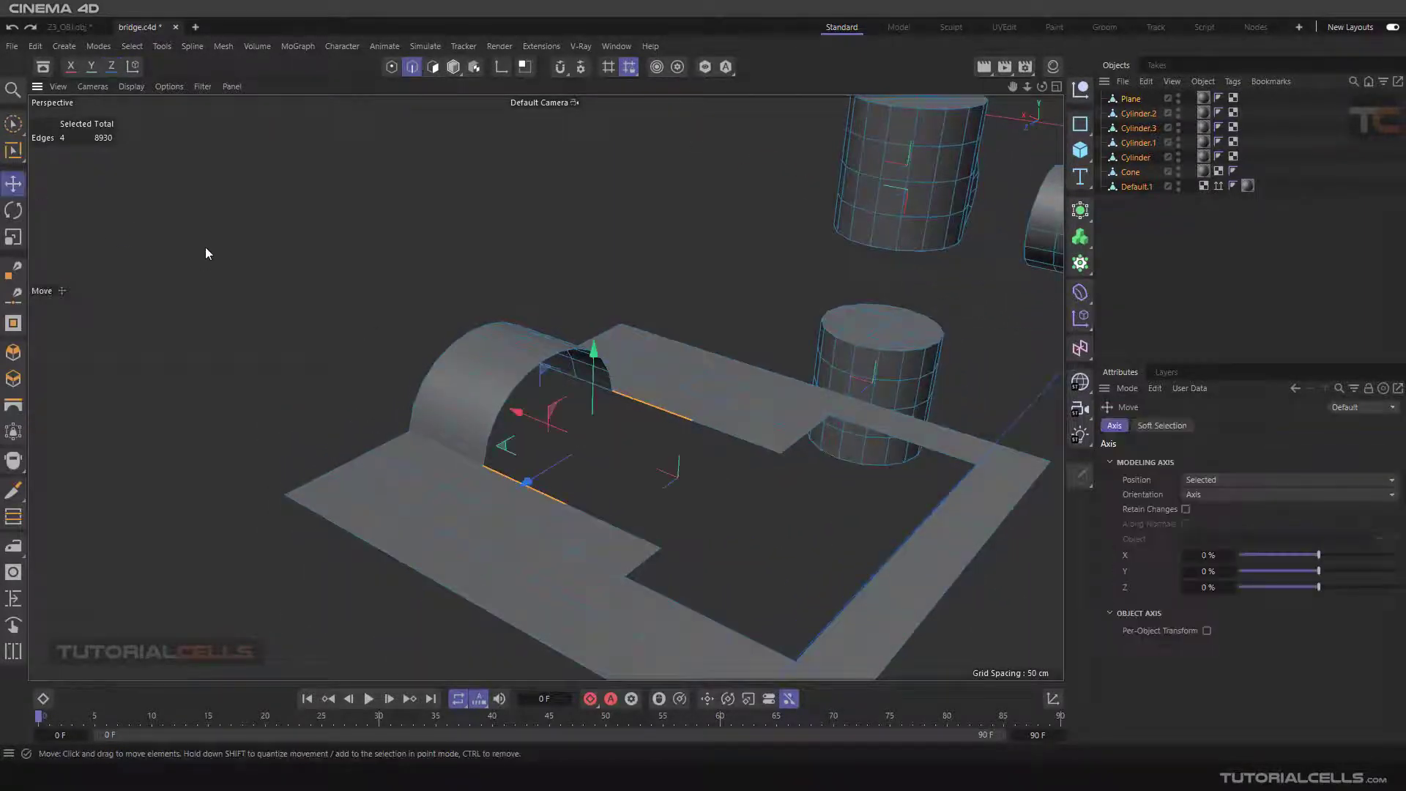
pyautogui.click(212, 257)
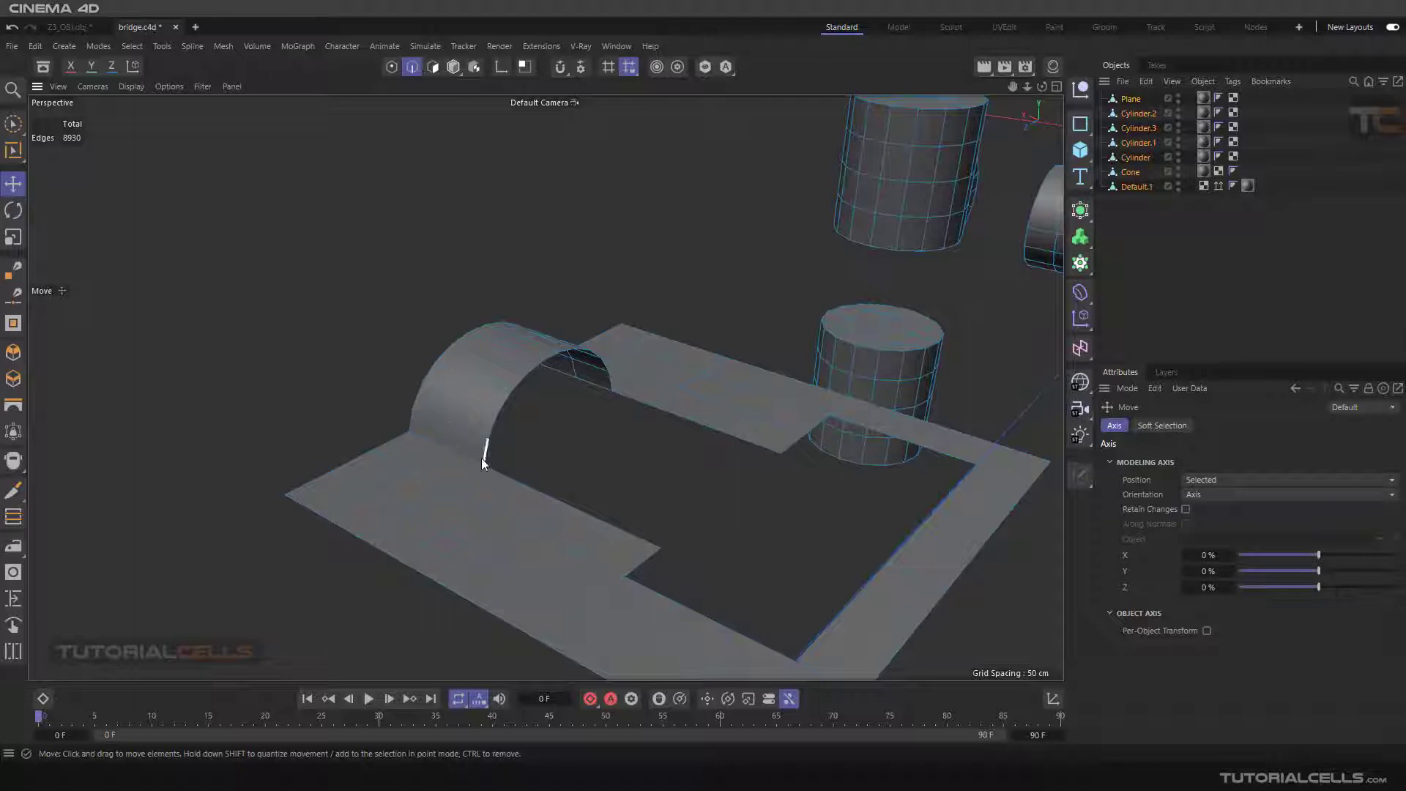
pyautogui.click(14, 405)
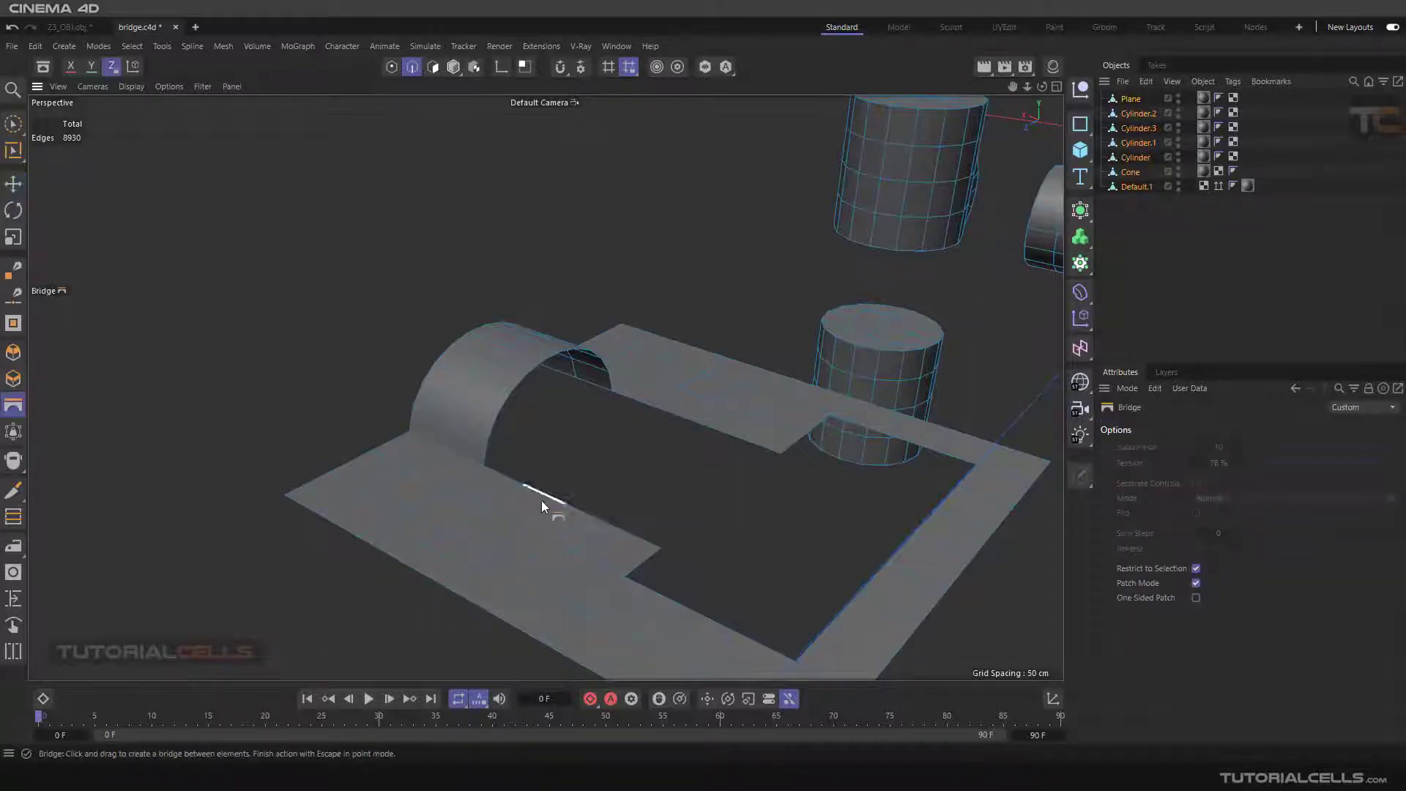
# Select the plane edges beside the arch, test-patch them to the upper edges, then undo
pyautogui.moveTo(518, 481); pyautogui.dragTo(536, 491)
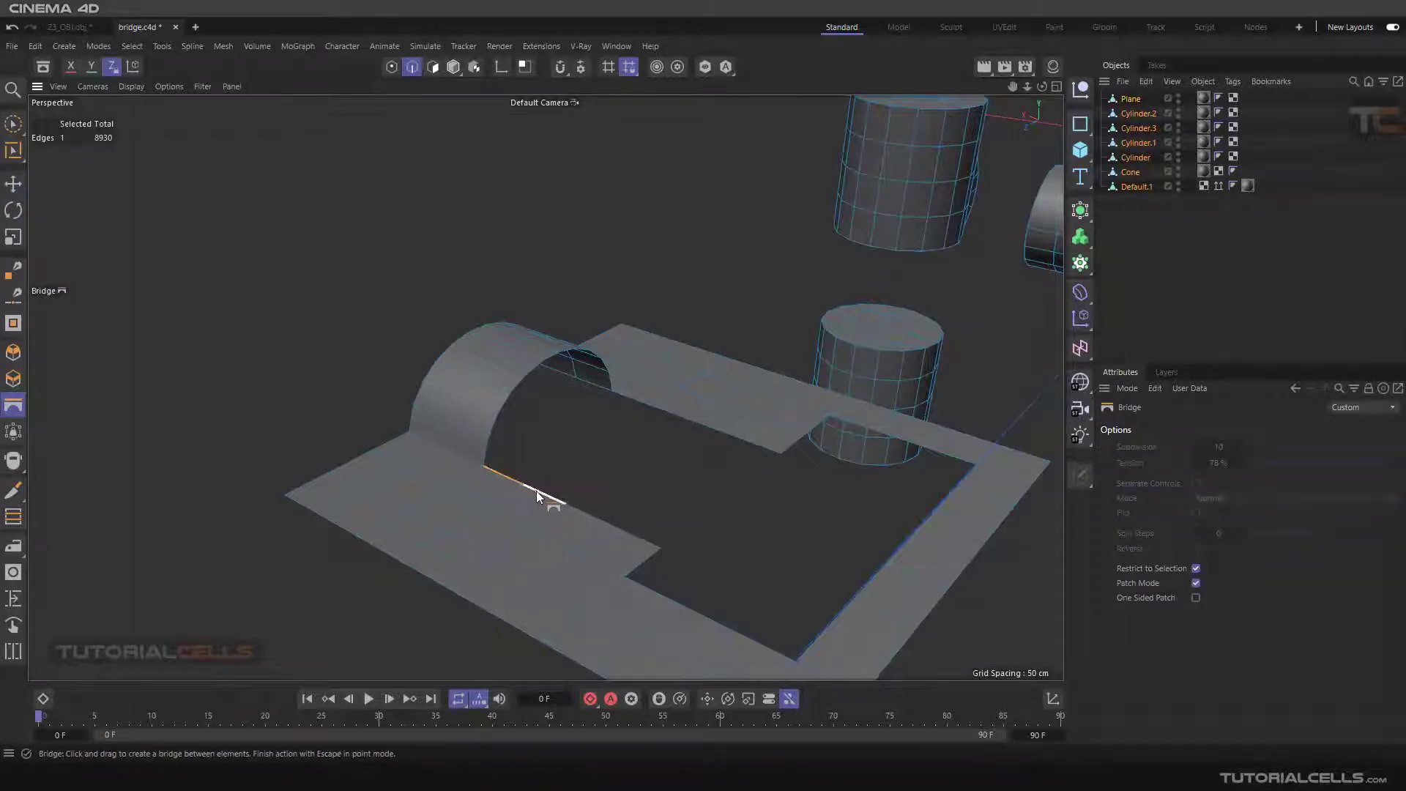
pyautogui.click(628, 403)
pyautogui.click(671, 416)
pyautogui.keyDown('alt'); pyautogui.moveTo(671, 416); pyautogui.dragTo(620, 489); pyautogui.keyUp('alt')
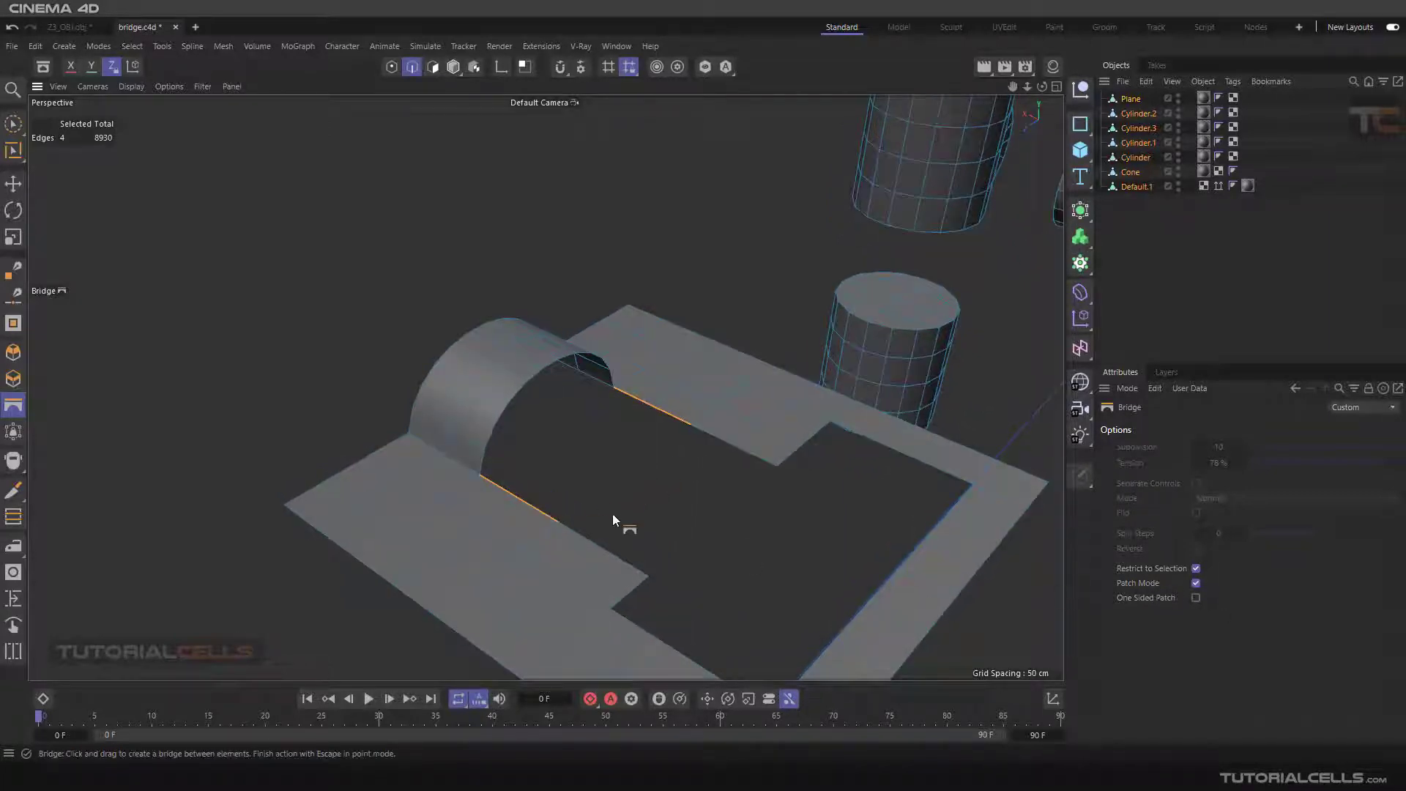
pyautogui.moveTo(558, 520); pyautogui.dragTo(678, 441)
pyautogui.hotkey('ctrl', 'z')
# Enable One Sided Patch and patch the plane edge up to the arch
pyautogui.keyDown('alt'); pyautogui.moveTo(629, 481); pyautogui.dragTo(639, 476); pyautogui.keyUp('alt')
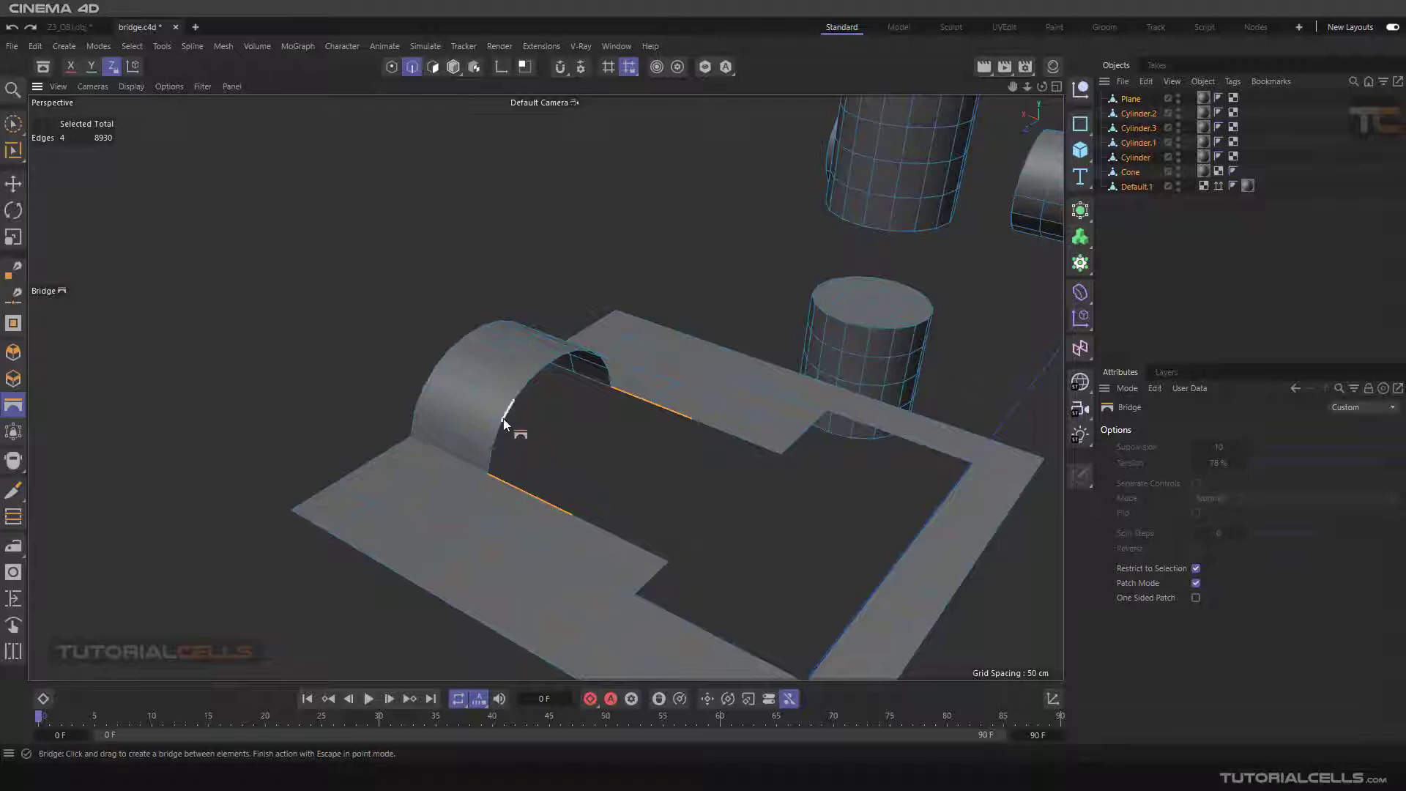
pyautogui.click(1195, 599)
pyautogui.moveTo(564, 508); pyautogui.dragTo(677, 428)
pyautogui.keyDown('alt'); pyautogui.moveTo(629, 364); pyautogui.dragTo(563, 501); pyautogui.keyUp('alt')
pyautogui.click(576, 511)
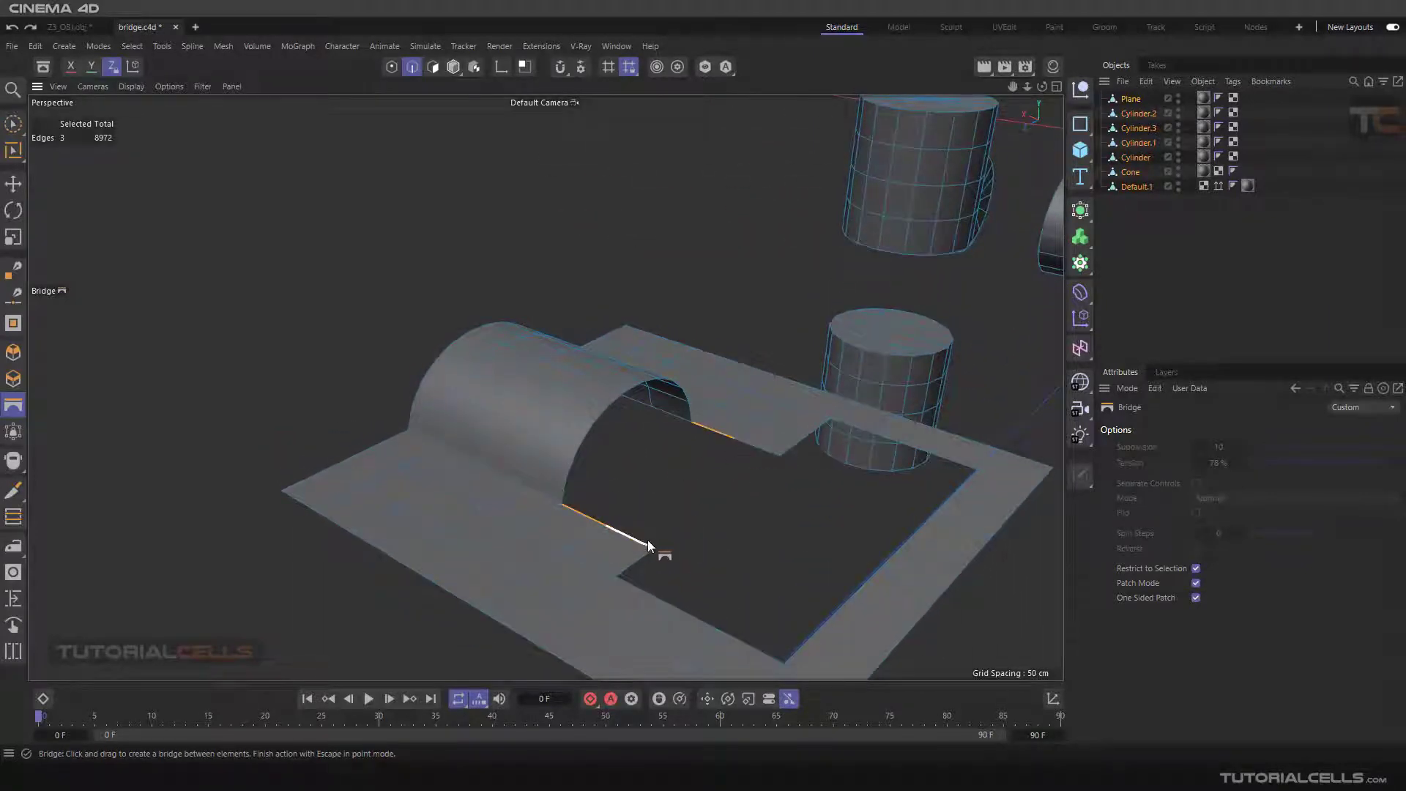
# Redo the bridge with the extra gap edge added, arching a curved sheet from near to far edges
pyautogui.moveTo(647, 539); pyautogui.dragTo(754, 464)
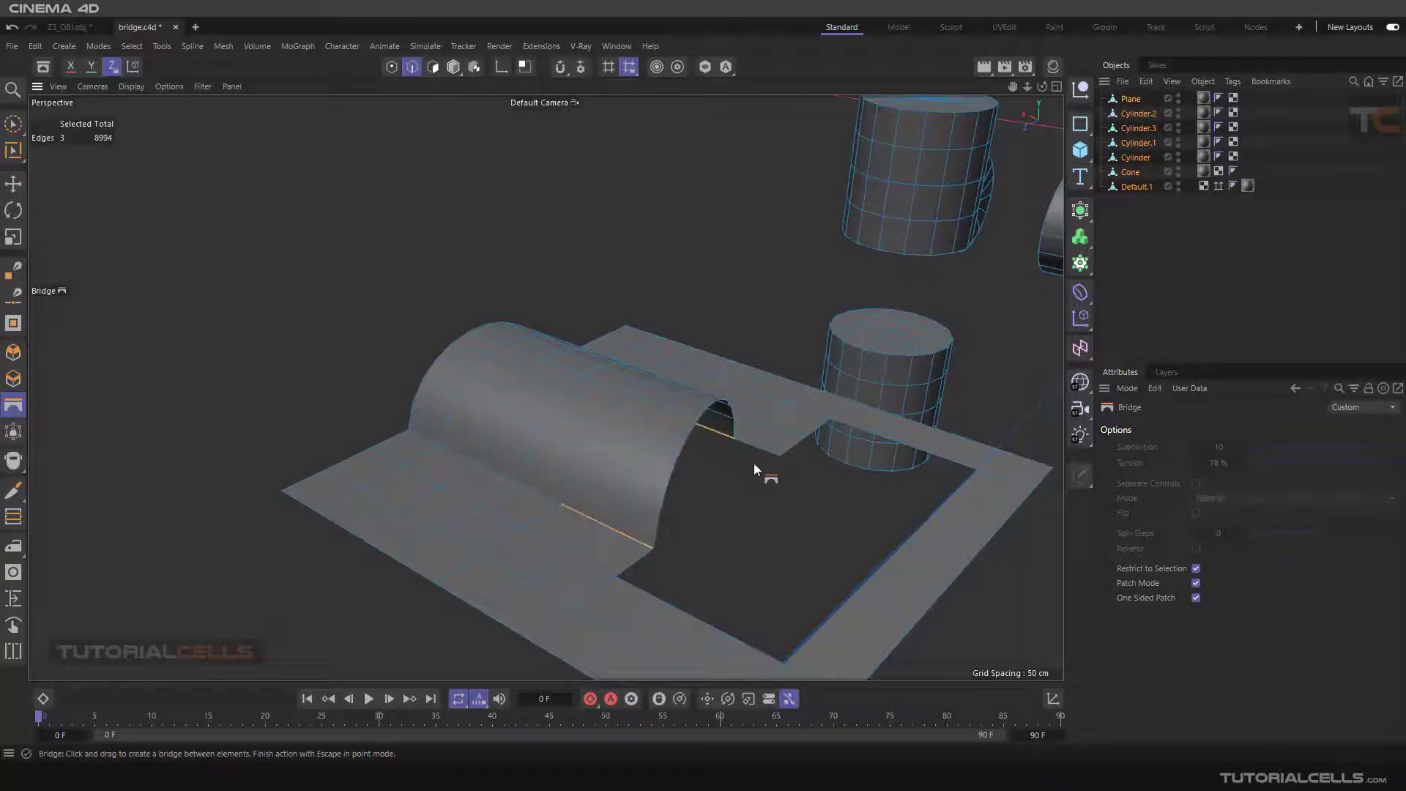
pyautogui.hotkey('ctrl', 'z')
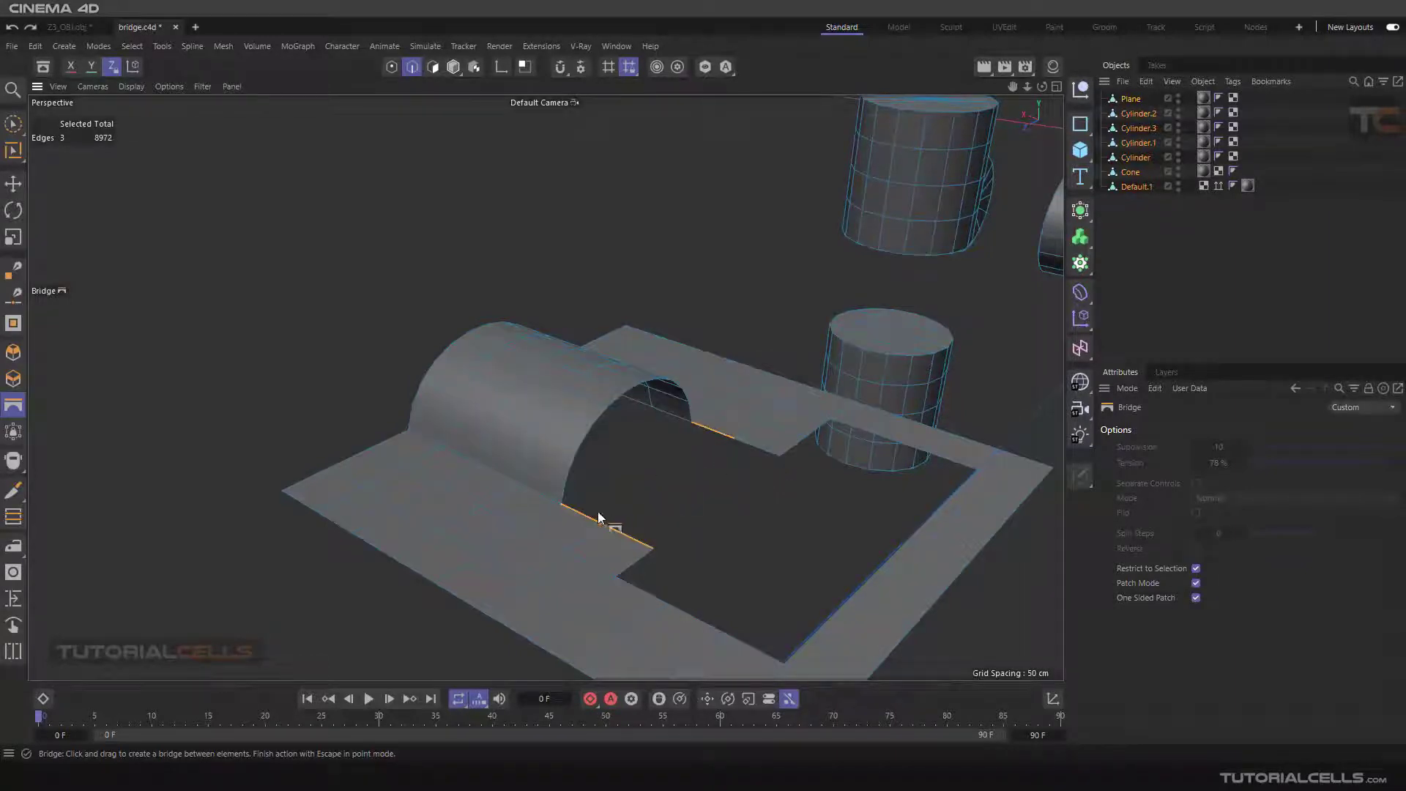
pyautogui.click(751, 454)
pyautogui.moveTo(629, 537); pyautogui.dragTo(622, 456)
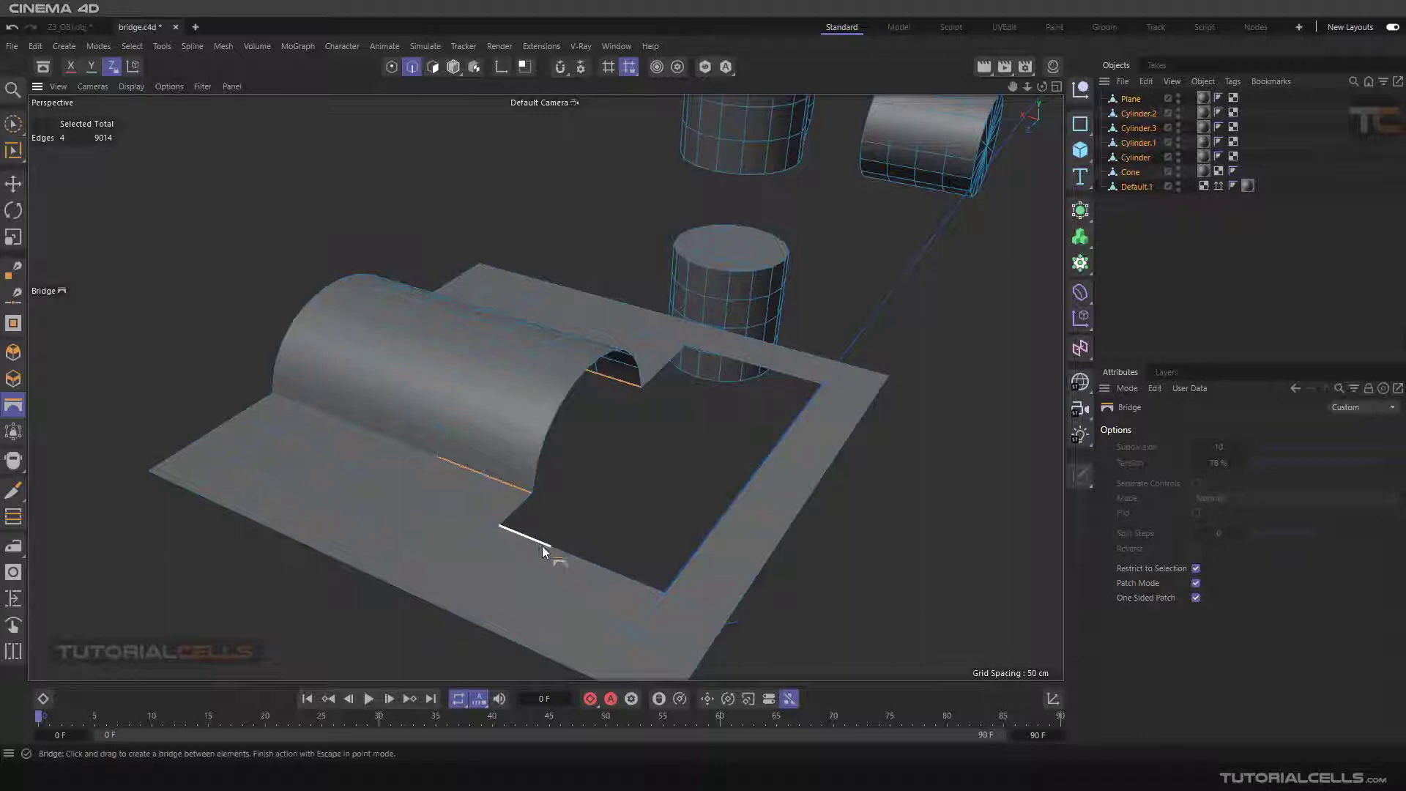
# Select the edges of the plane's rectangular hole and fill it with a bridge patch
pyautogui.click(565, 550)
pyautogui.click(618, 514)
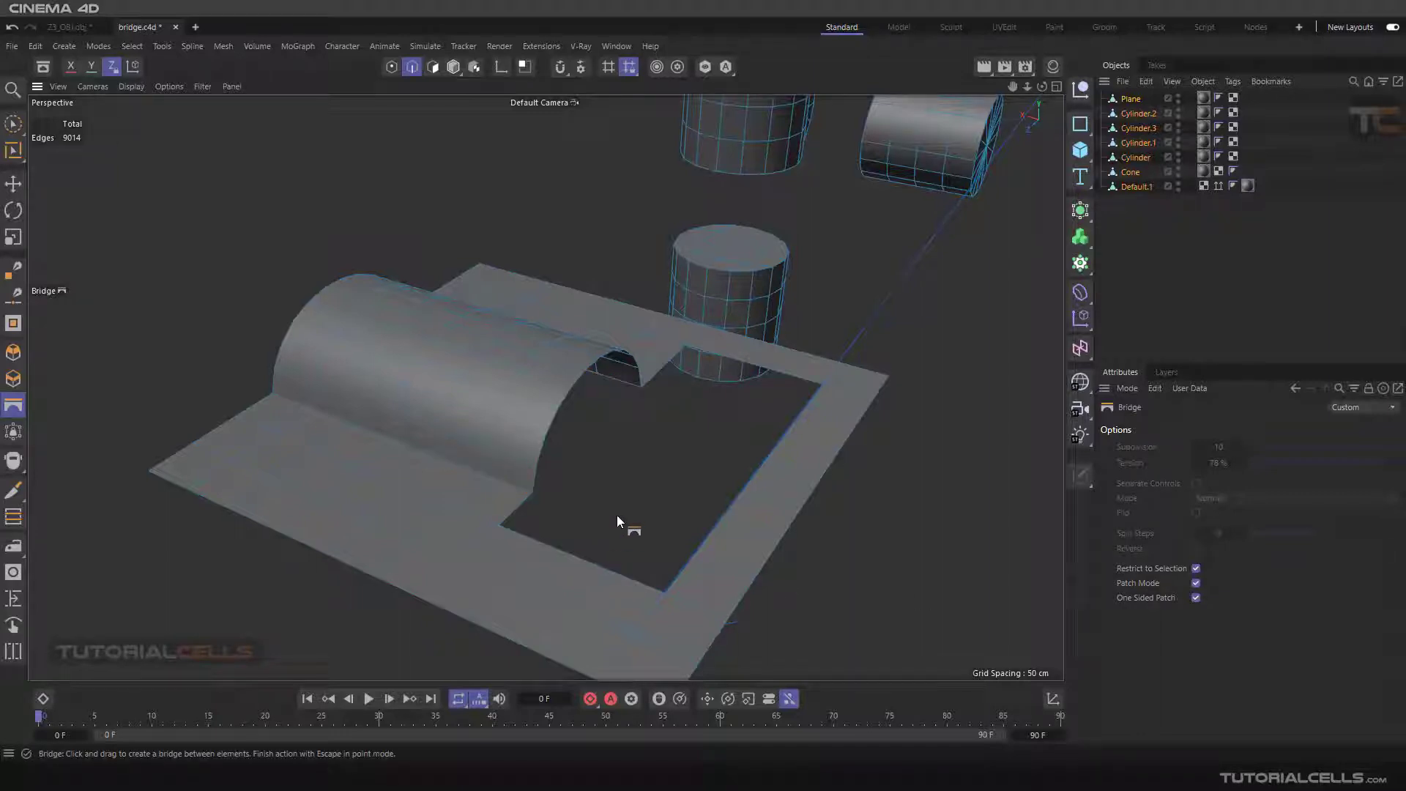
pyautogui.click(537, 539)
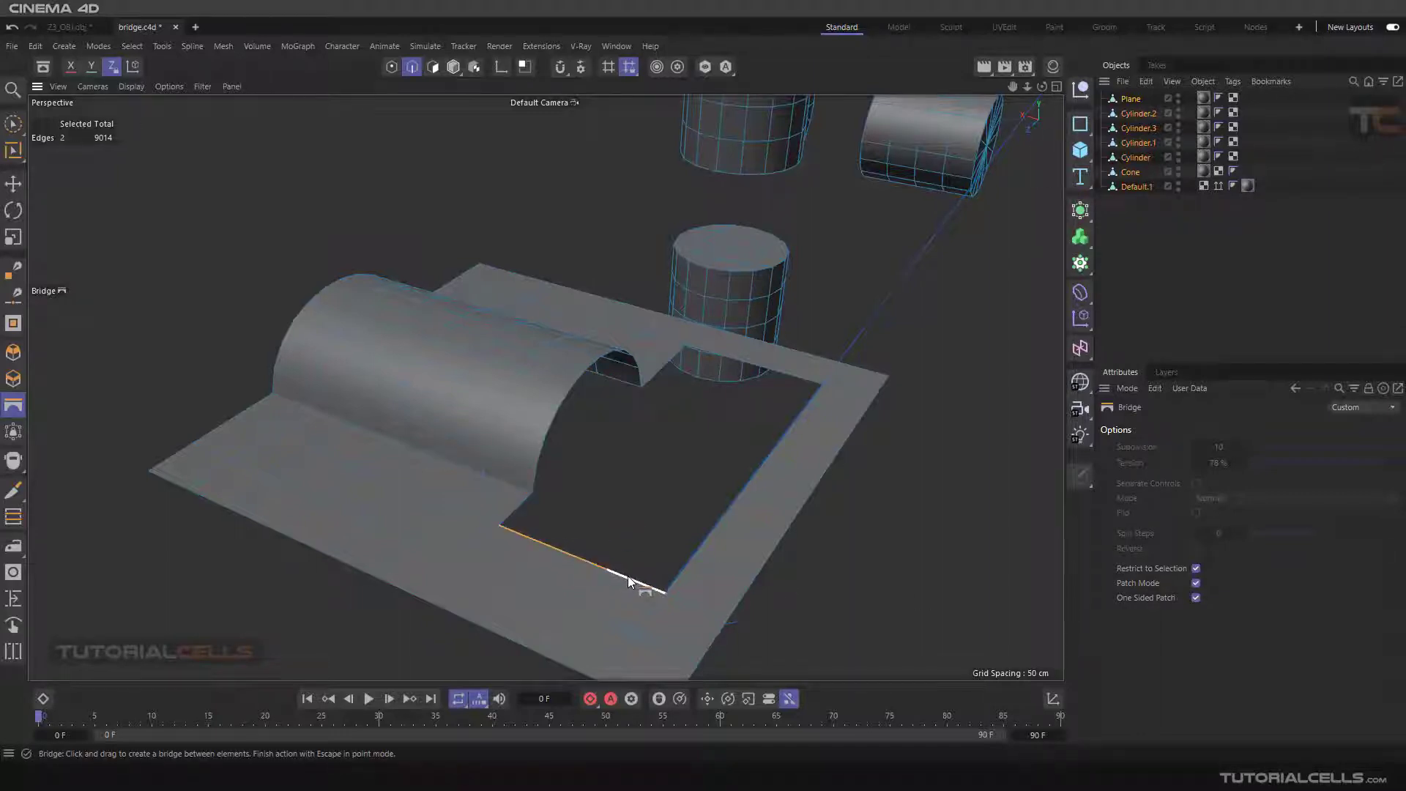
pyautogui.keyDown('alt'); pyautogui.moveTo(728, 399); pyautogui.dragTo(701, 412); pyautogui.keyUp('alt')
pyautogui.click(754, 399)
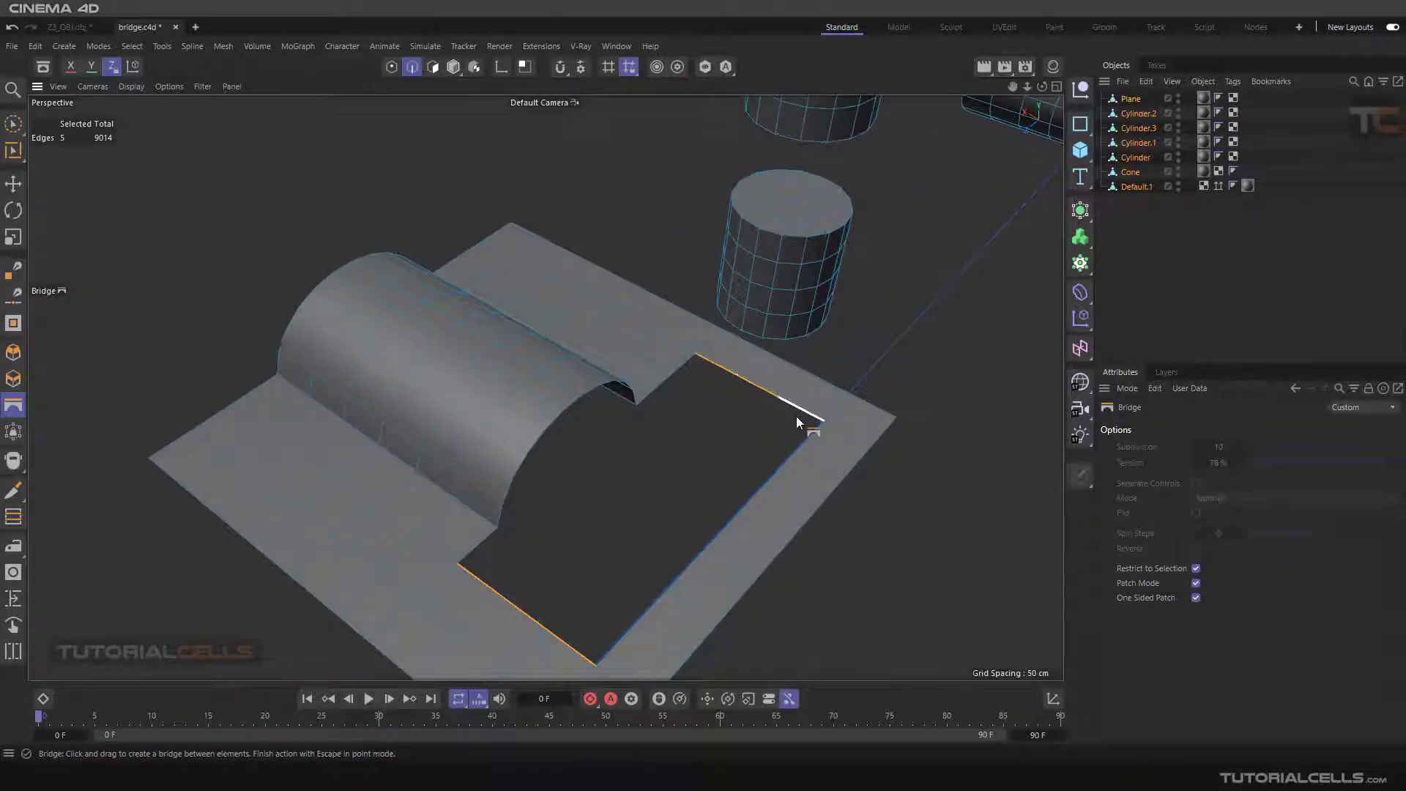
pyautogui.keyDown('alt'); pyautogui.moveTo(797, 416); pyautogui.dragTo(644, 489); pyautogui.keyUp('alt')
pyautogui.moveTo(502, 557); pyautogui.dragTo(695, 376)
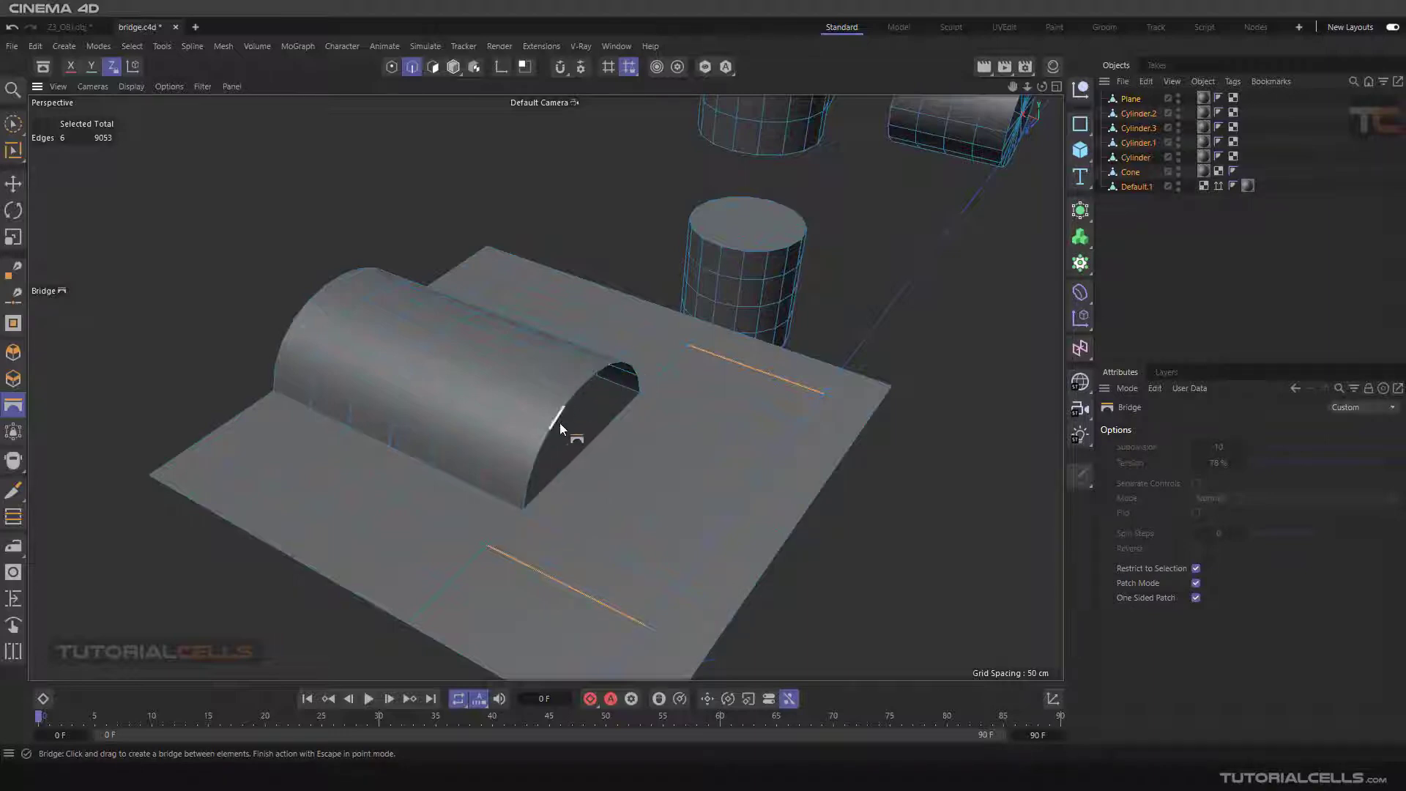
# Turn off One Sided Patch and Patch Mode, then undo the bridge across the hole
pyautogui.click(1195, 597)
pyautogui.moveTo(838, 516)
pyautogui.keyDown('alt'); pyautogui.mouseDown()
pyautogui.moveTo(659, 486)
pyautogui.moveTo(600, 432)
pyautogui.moveTo(739, 487)
pyautogui.mouseUp(); pyautogui.keyUp('alt')
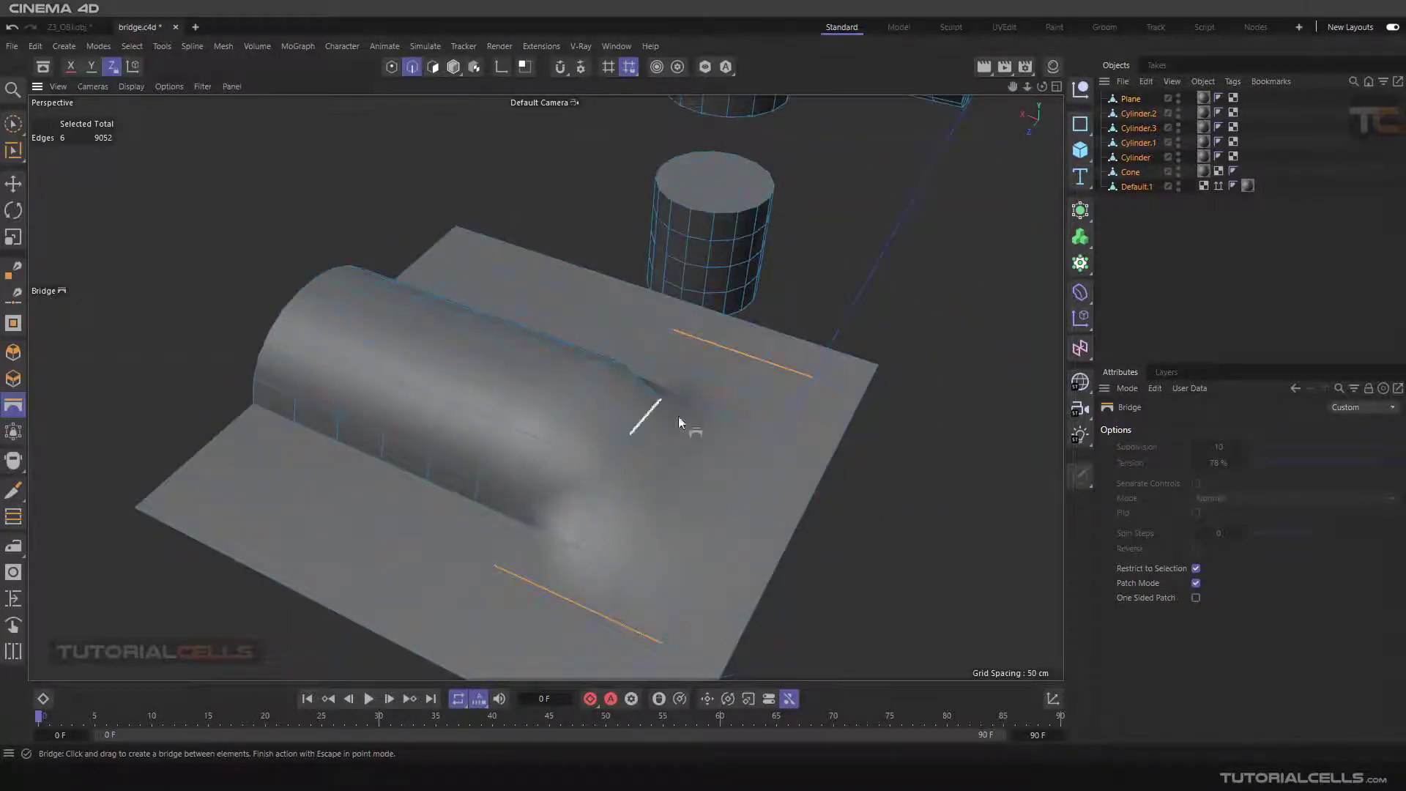
pyautogui.keyDown('alt'); pyautogui.moveTo(759, 493); pyautogui.dragTo(1096, 605); pyautogui.keyUp('alt')
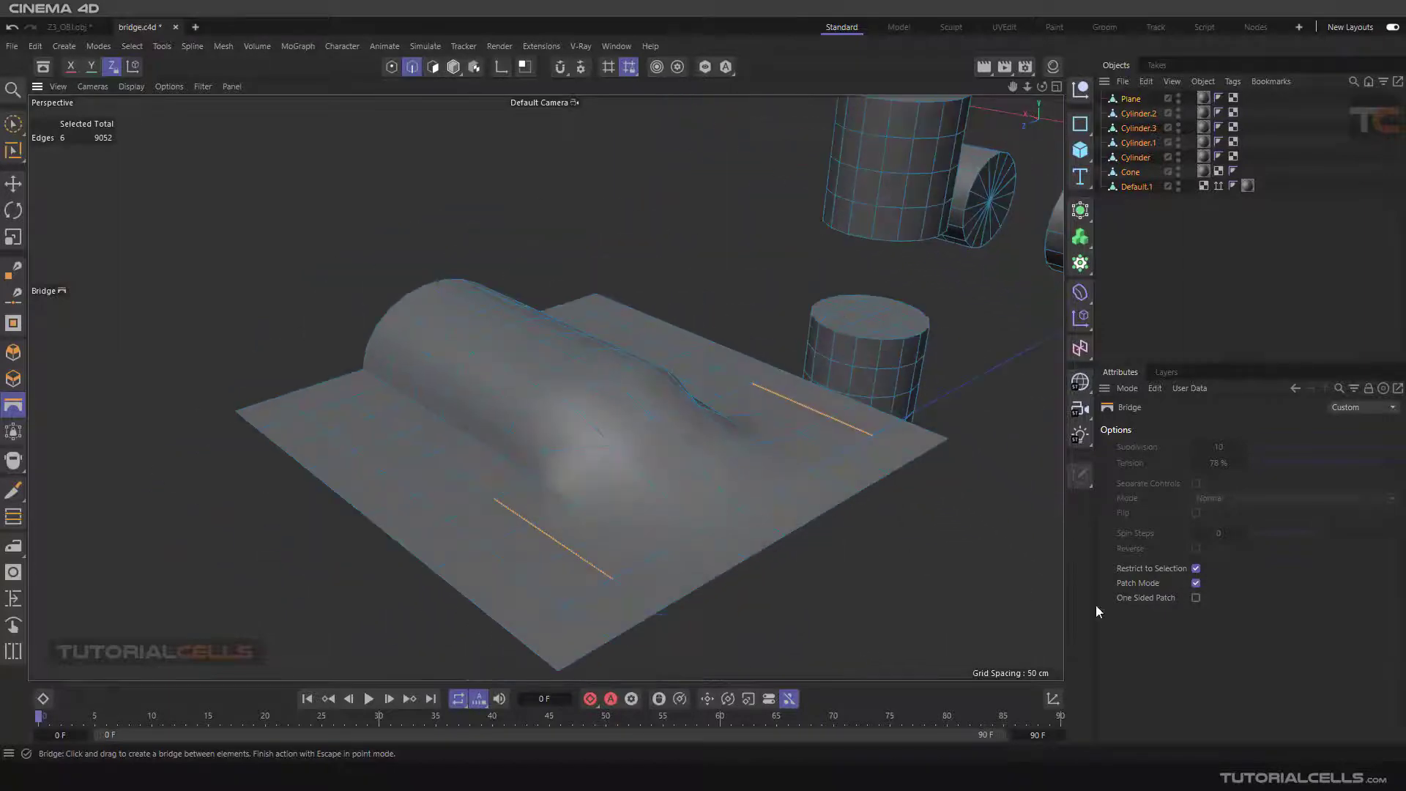
pyautogui.click(1196, 582)
pyautogui.keyDown('alt'); pyautogui.moveTo(765, 512); pyautogui.dragTo(779, 468); pyautogui.keyUp('alt')
pyautogui.hotkey('ctrl', 'z')
pyautogui.keyDown('alt'); pyautogui.moveTo(779, 469); pyautogui.dragTo(479, 542, button='middle'); pyautogui.keyUp('alt')
# Orbit to the curved mesh and select the top and bottom edges of its cross-shaped hole
pyautogui.scroll(-4, 568, 476)
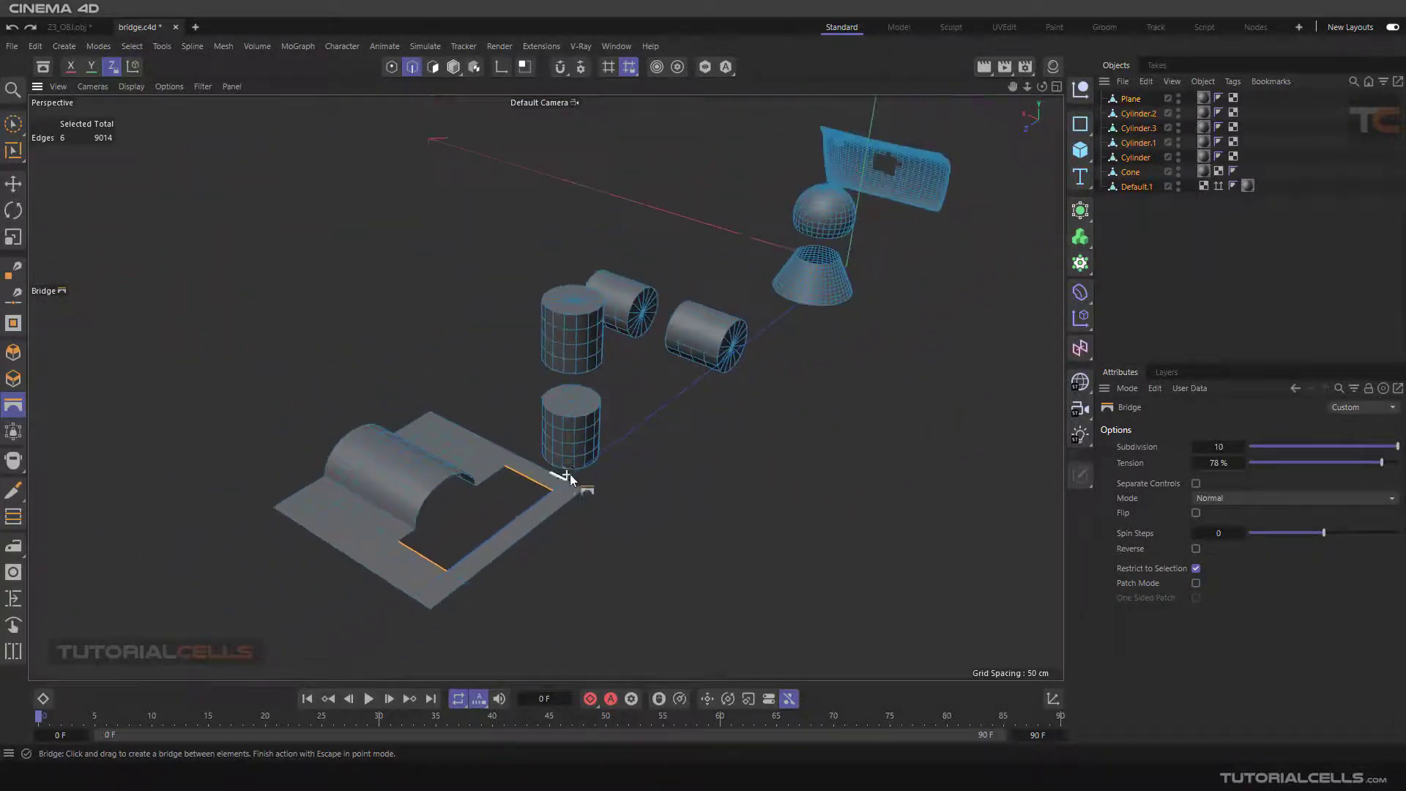
pyautogui.keyDown('alt'); pyautogui.moveTo(570, 480); pyautogui.dragTo(643, 530); pyautogui.keyUp('alt')
pyautogui.scroll(4, 558, 621)
pyautogui.keyDown('alt'); pyautogui.moveTo(642, 530); pyautogui.dragTo(680, 432, button='middle'); pyautogui.keyUp('alt')
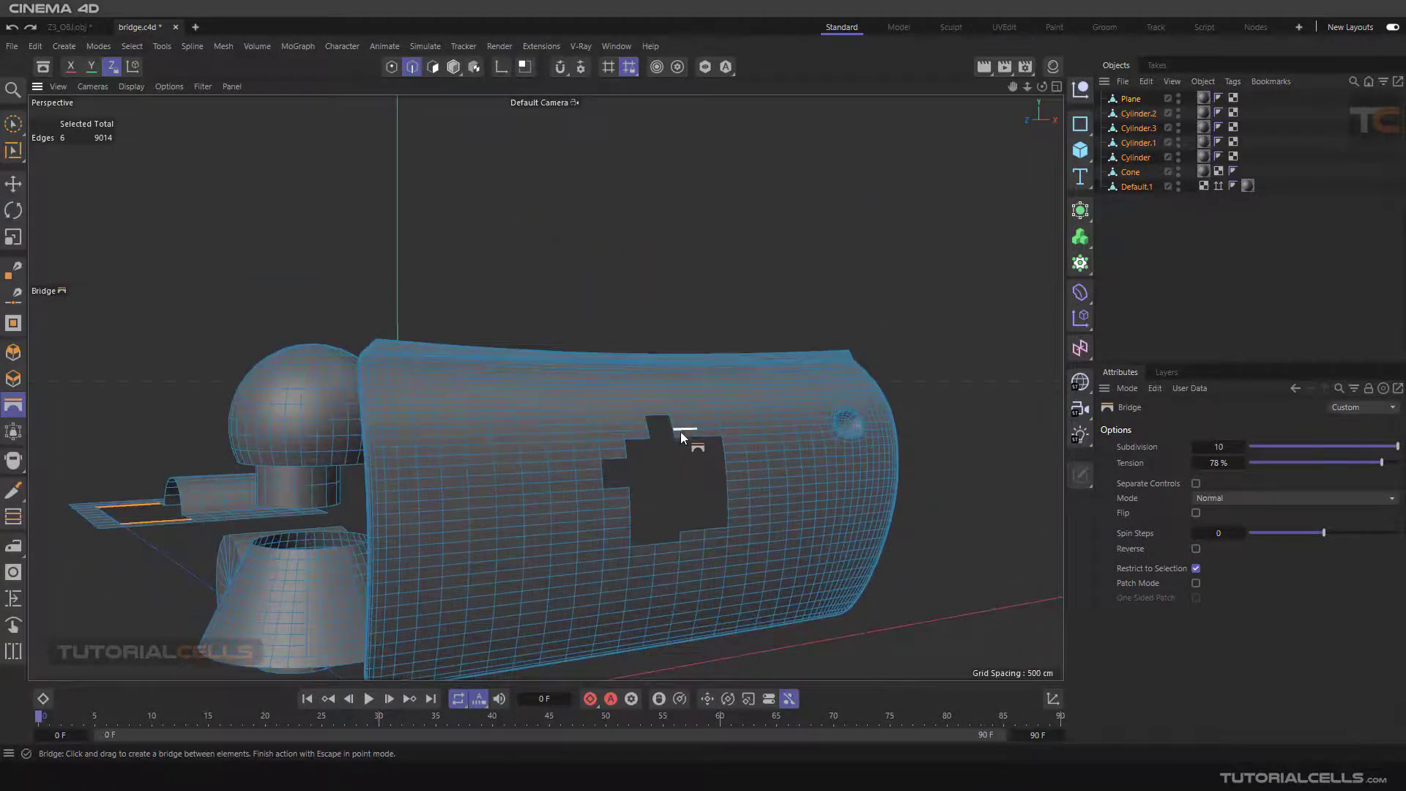
pyautogui.keyDown('alt'); pyautogui.moveTo(681, 437); pyautogui.dragTo(709, 461); pyautogui.keyUp('alt')
pyautogui.click(706, 441)
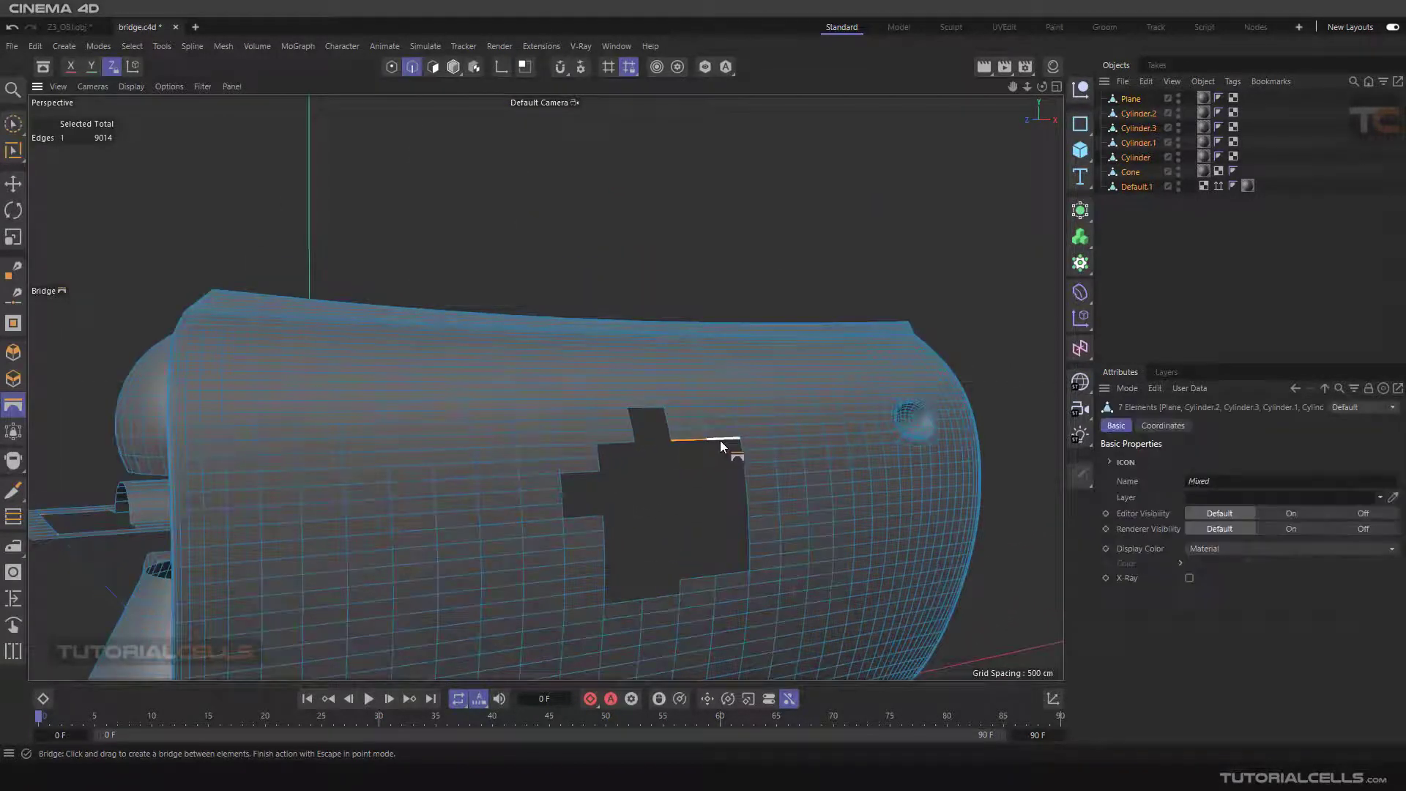
pyautogui.keyDown('shift'); pyautogui.click(703, 576); pyautogui.keyUp('shift')
pyautogui.scroll(3, 744, 454)
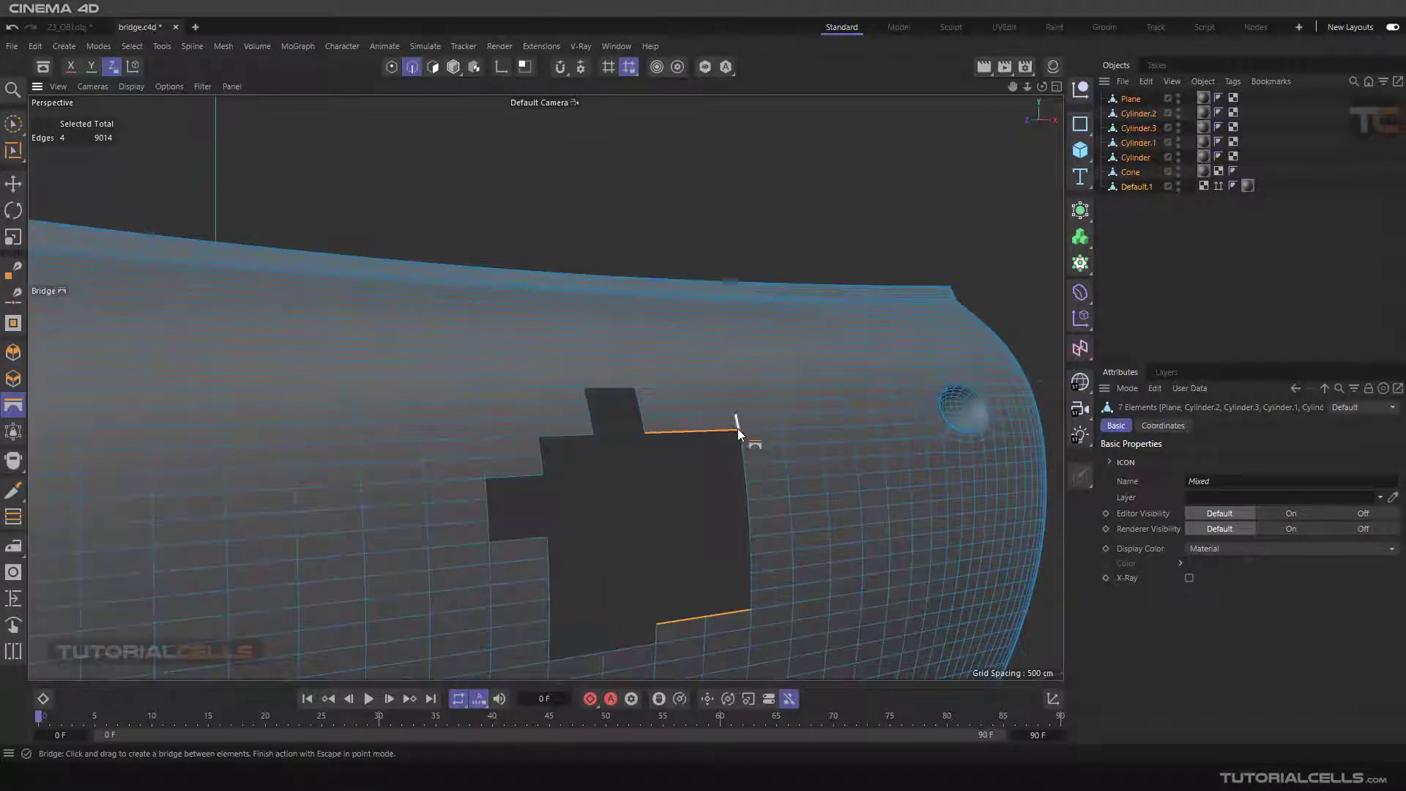
# With Bridge in Patch Mode, patch the hole top to bottom, undo it, then uncheck Patch Mode
pyautogui.click(13, 405)
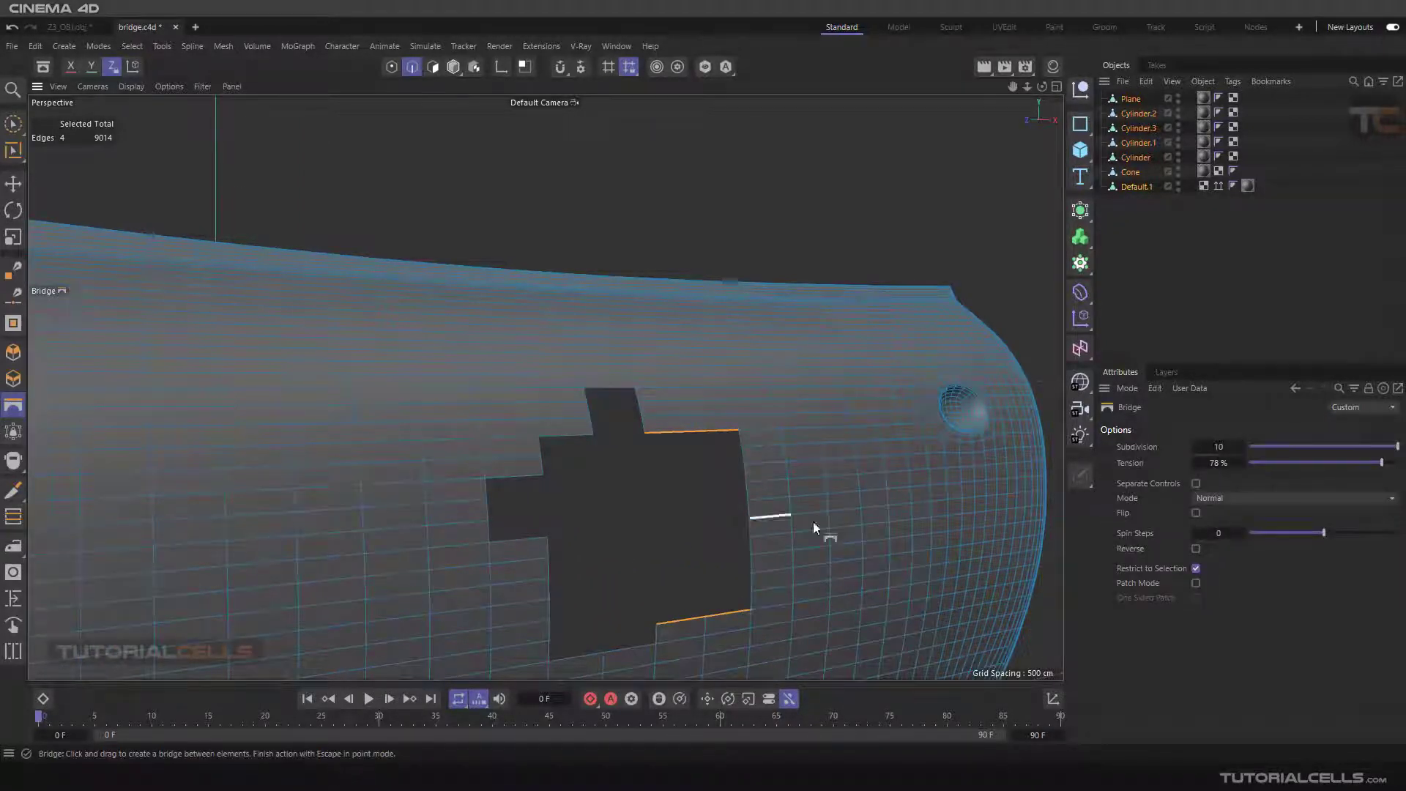
pyautogui.click(1194, 583)
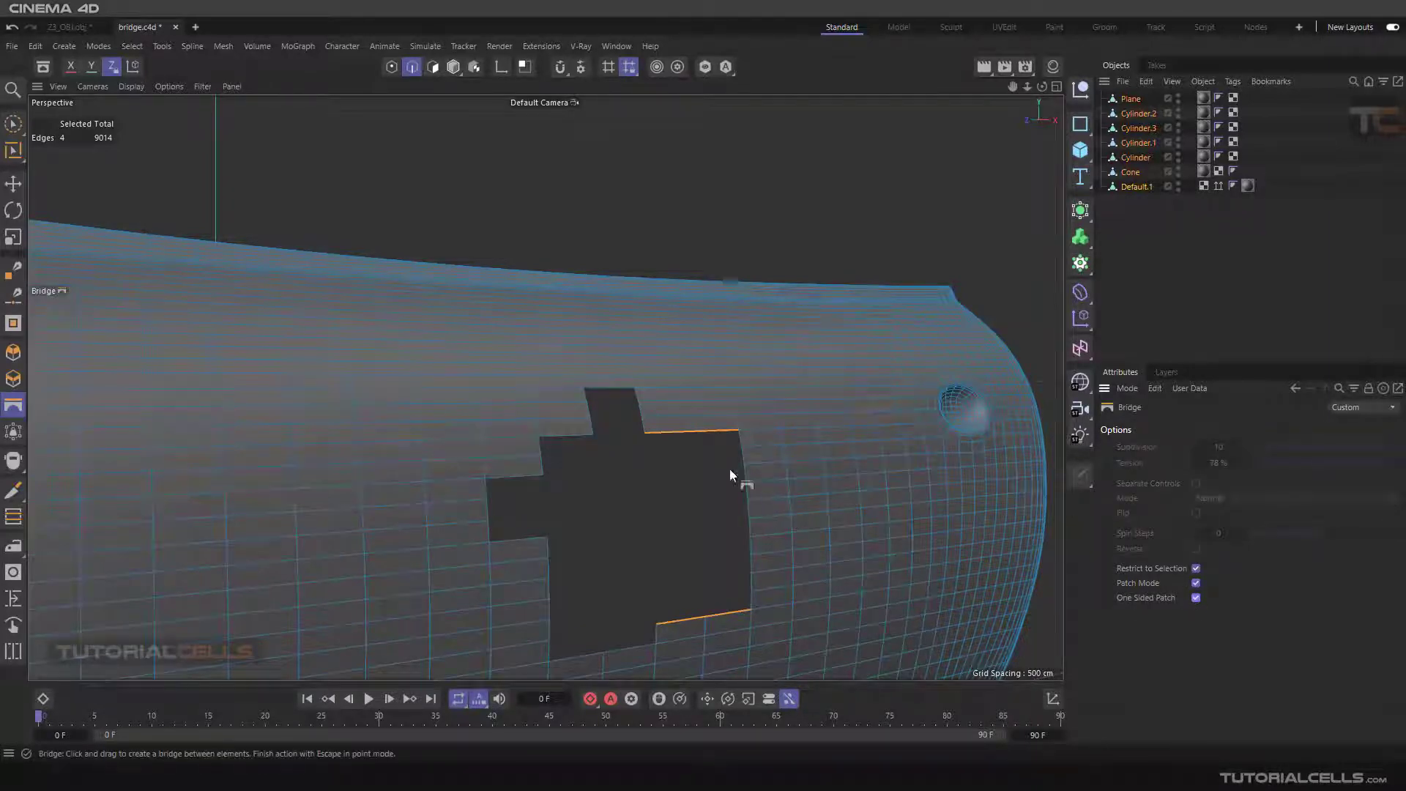
pyautogui.moveTo(652, 438); pyautogui.dragTo(663, 619)
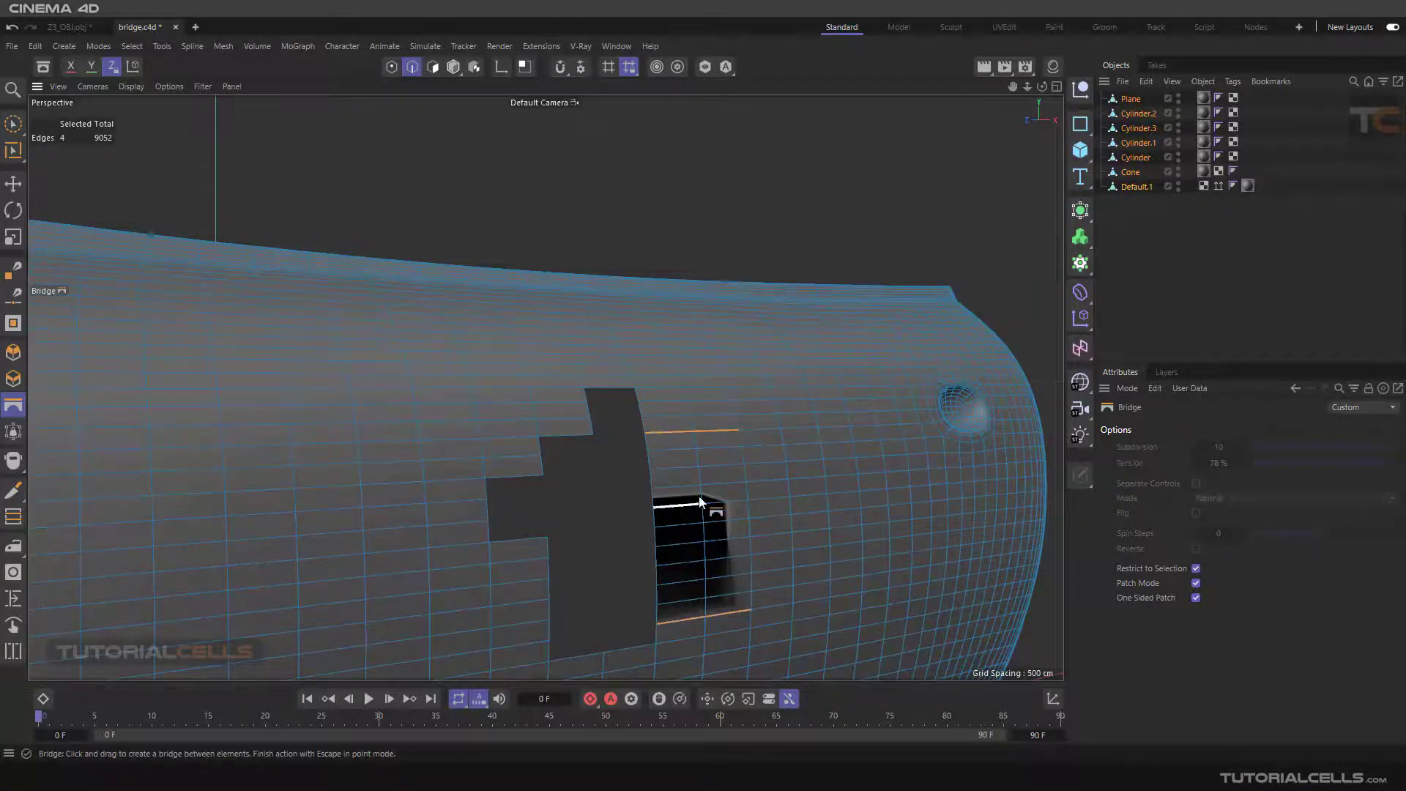
pyautogui.scroll(3, 698, 495)
pyautogui.keyDown('alt'); pyautogui.moveTo(719, 522); pyautogui.dragTo(665, 552); pyautogui.keyUp('alt')
pyautogui.hotkey('ctrl', 'z')
pyautogui.scroll(-4, 682, 533)
pyautogui.scroll(-2, 713, 558)
pyautogui.scroll(5, 645, 556)
pyautogui.scroll(-5, 665, 552)
pyautogui.keyDown('alt'); pyautogui.moveTo(913, 559); pyautogui.dragTo(820, 527); pyautogui.keyUp('alt')
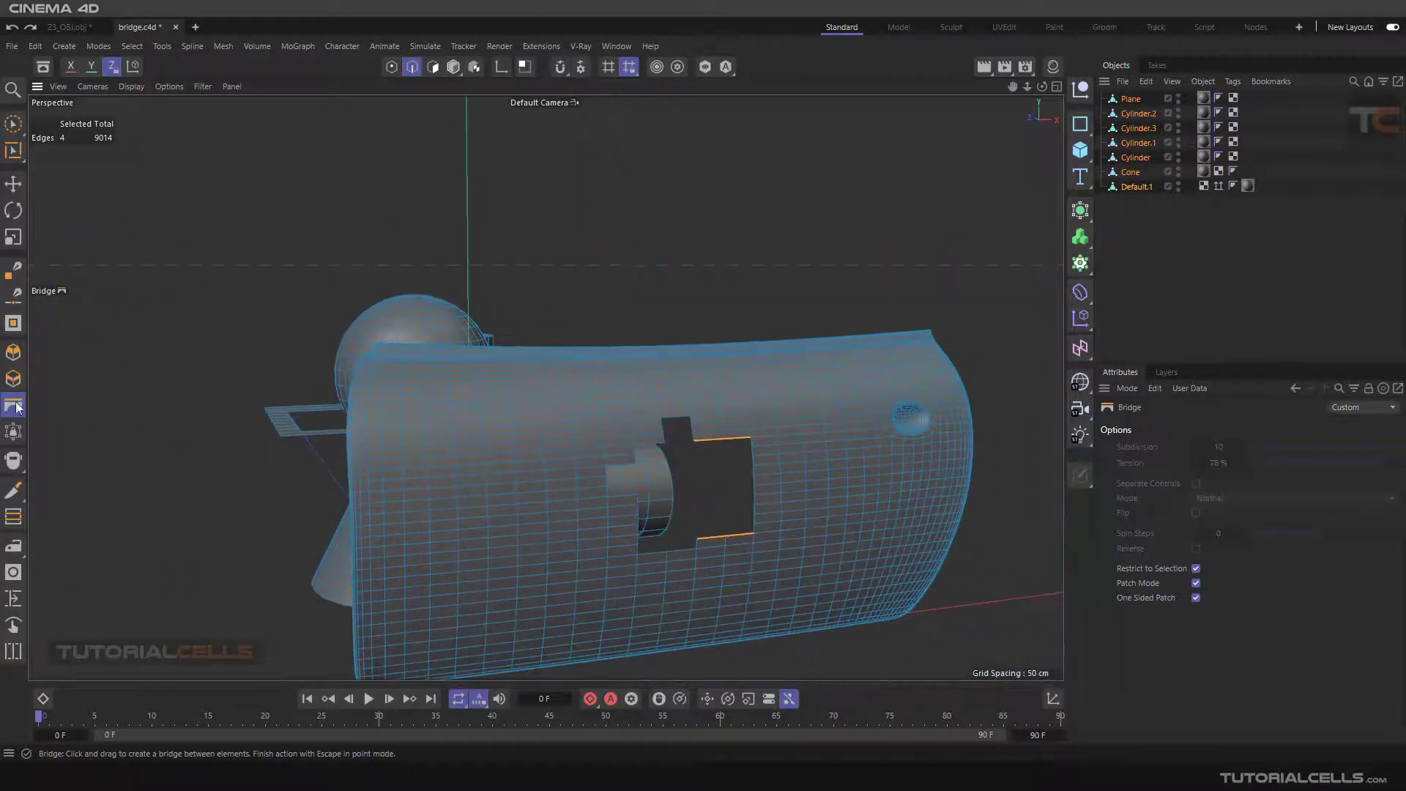
pyautogui.click(1195, 583)
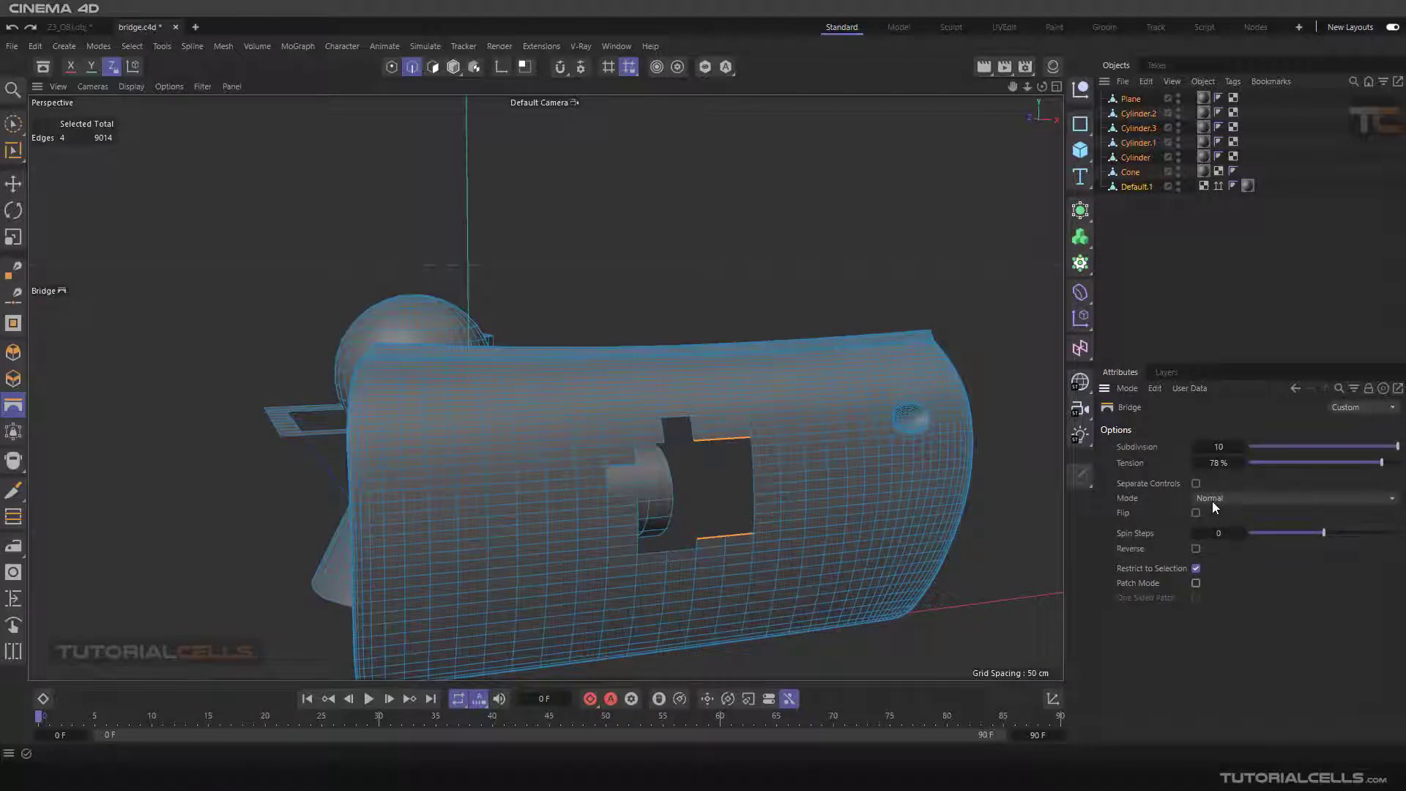
# Reset the Bridge Tension and Subdivision to 0
pyautogui.doubleClick(1219, 463)
pyautogui.write('0')
pyautogui.doubleClick(1219, 447)
pyautogui.write('0')
pyautogui.press('Return')
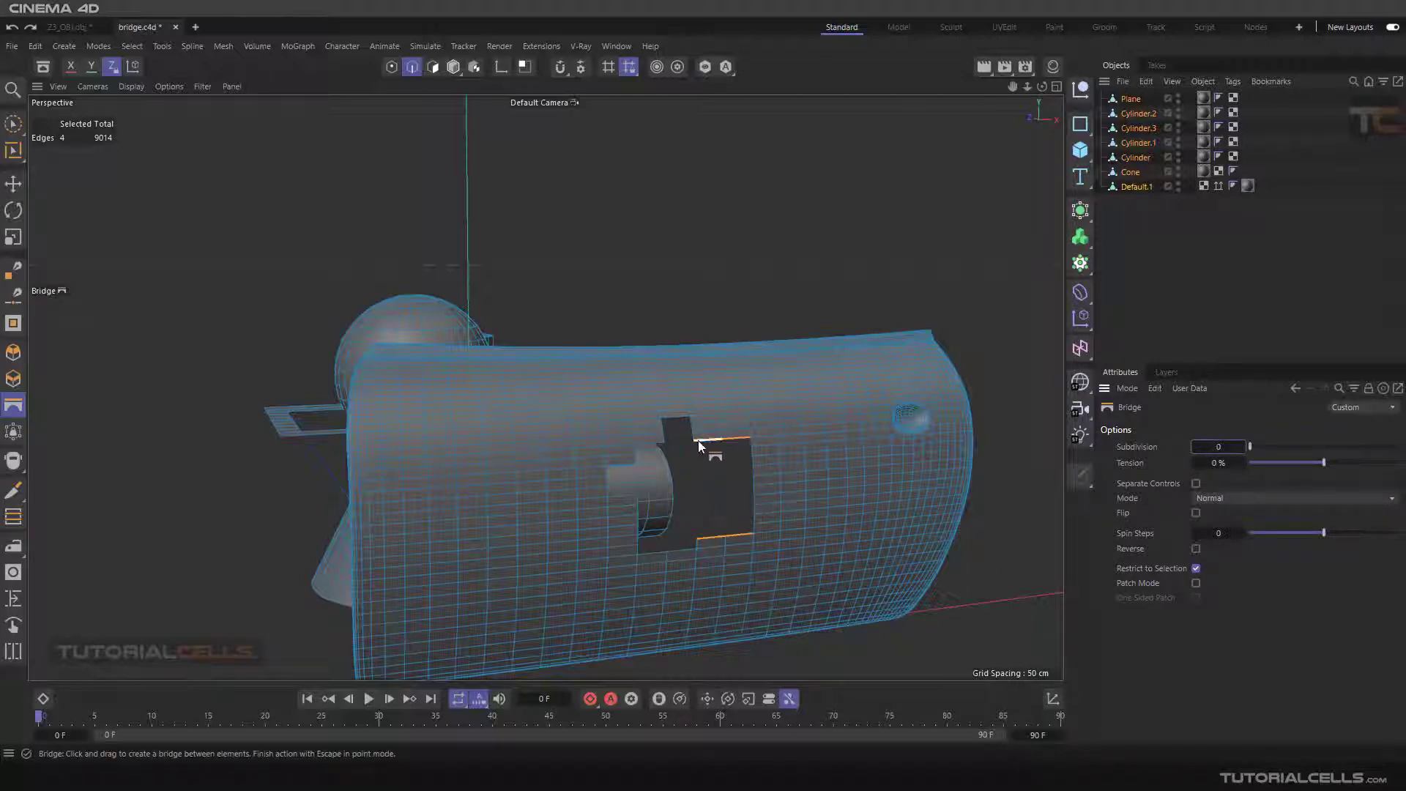
# Patch the hole top to bottom, undo, then repatch it one-sided from bottom to top
pyautogui.click(1195, 583)
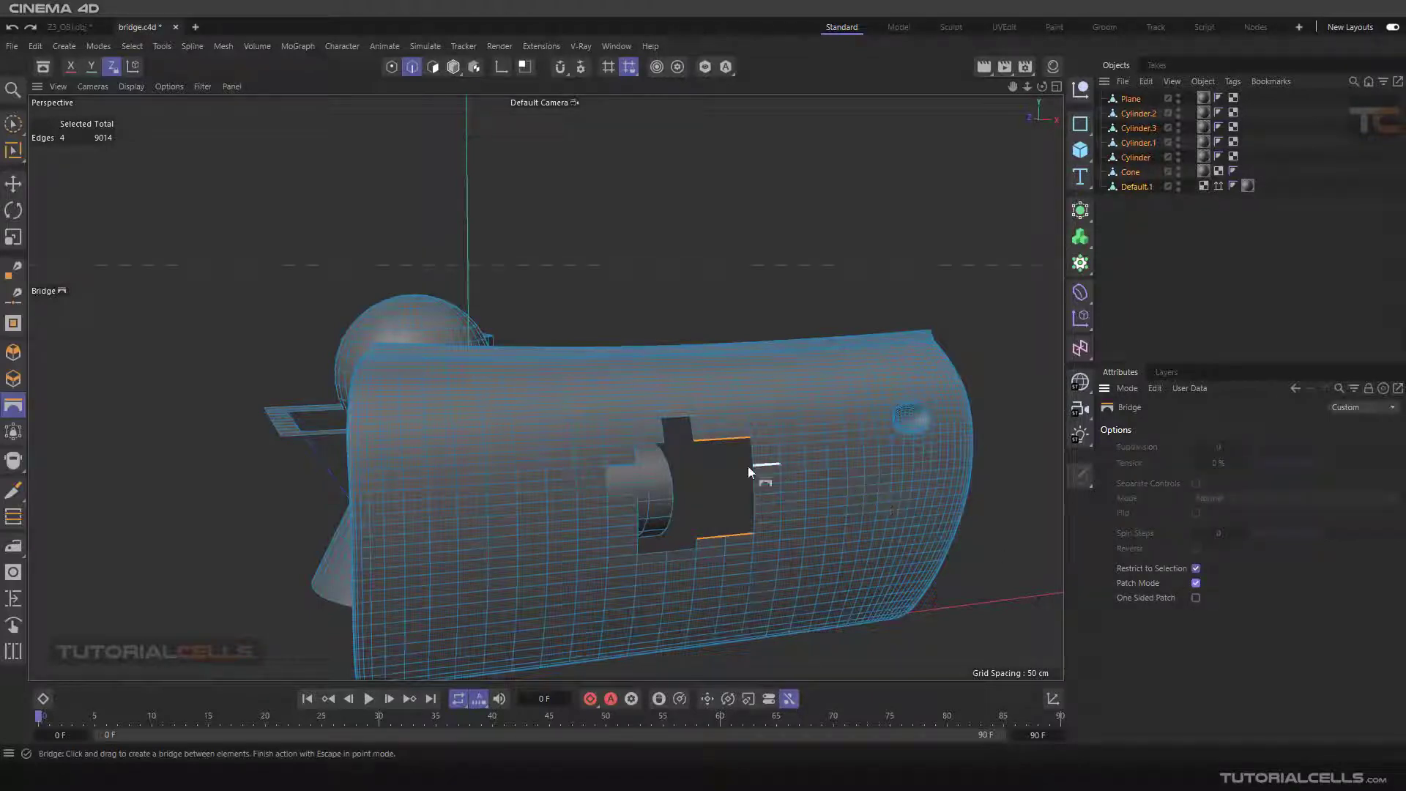
pyautogui.moveTo(707, 442); pyautogui.dragTo(712, 533)
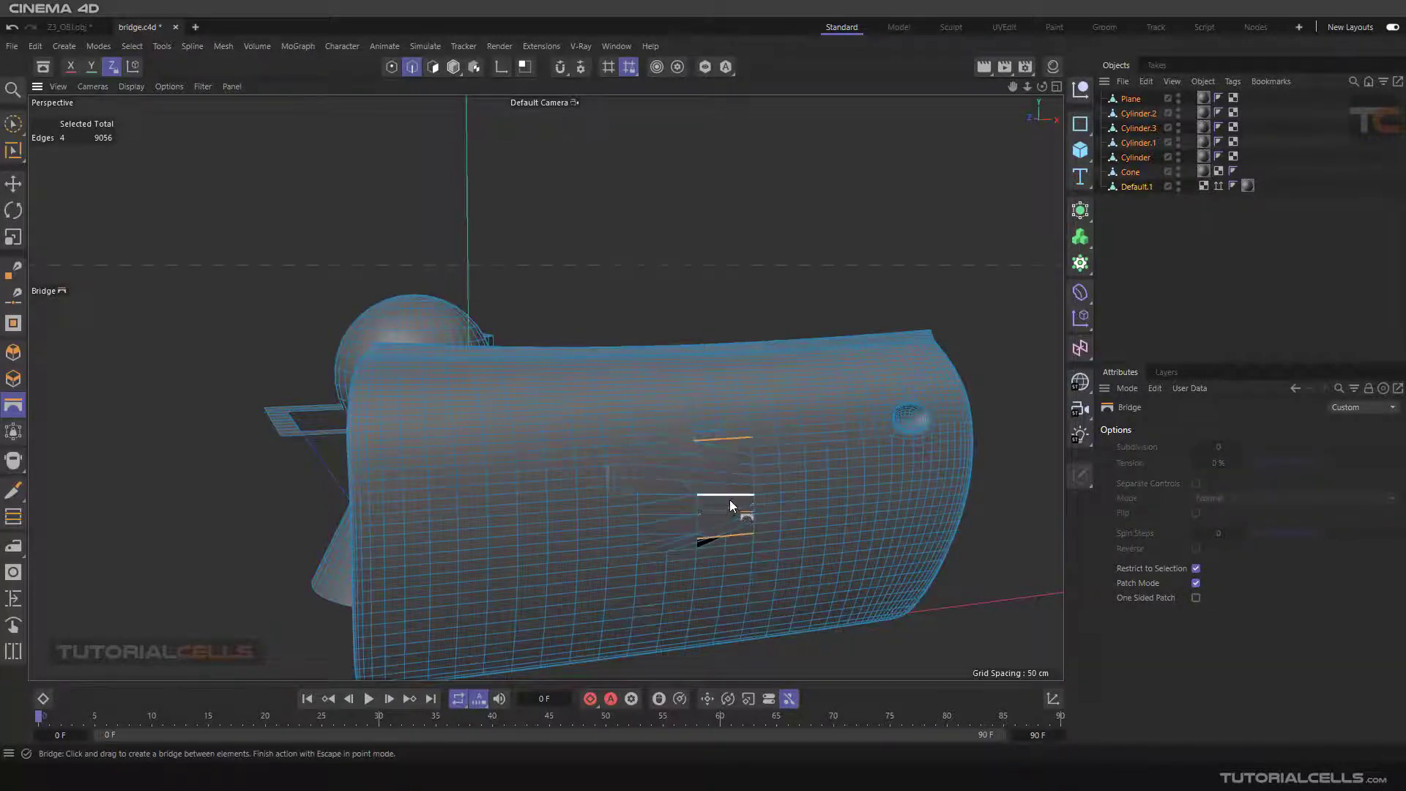
pyautogui.scroll(2, 729, 500)
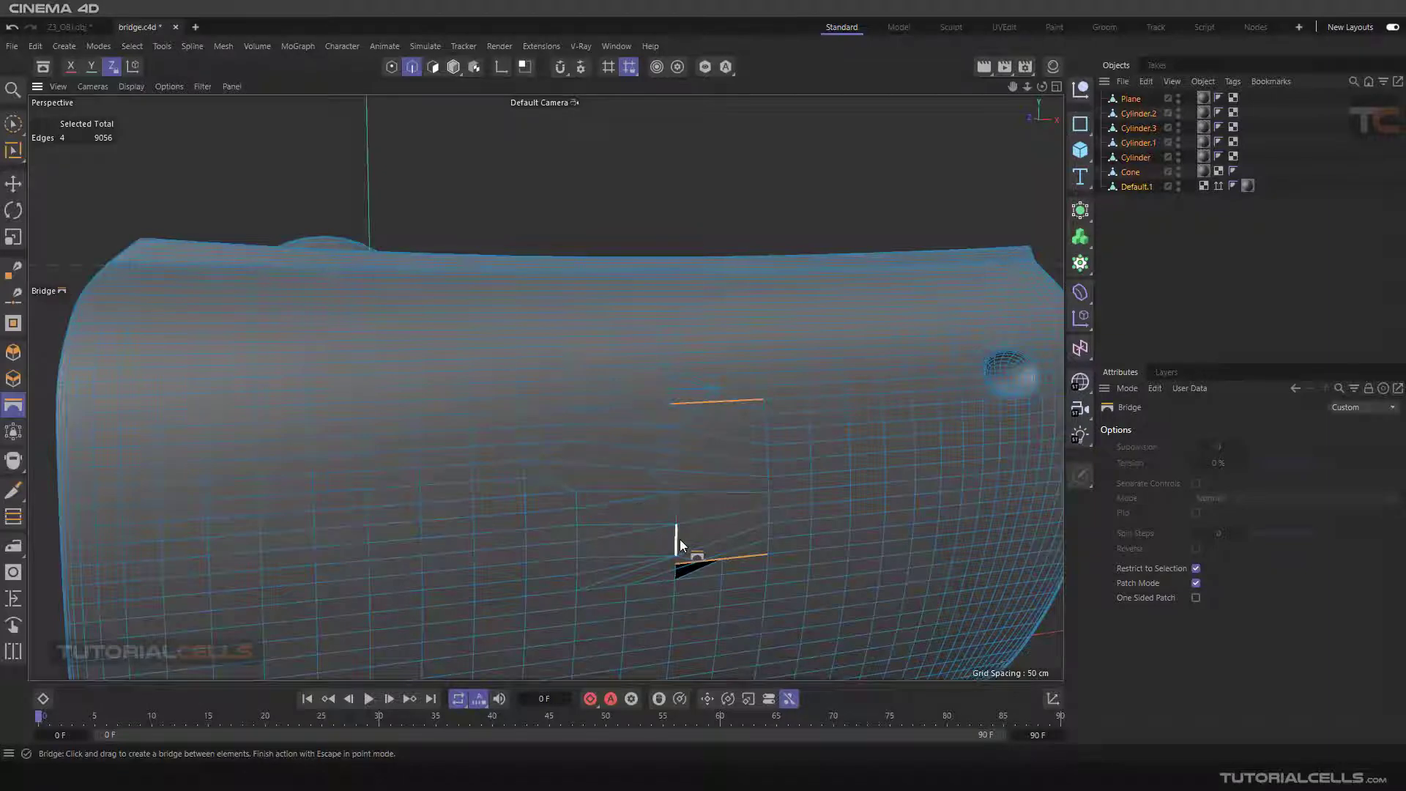
pyautogui.hotkey('ctrl', 'z')
pyautogui.click(1196, 597)
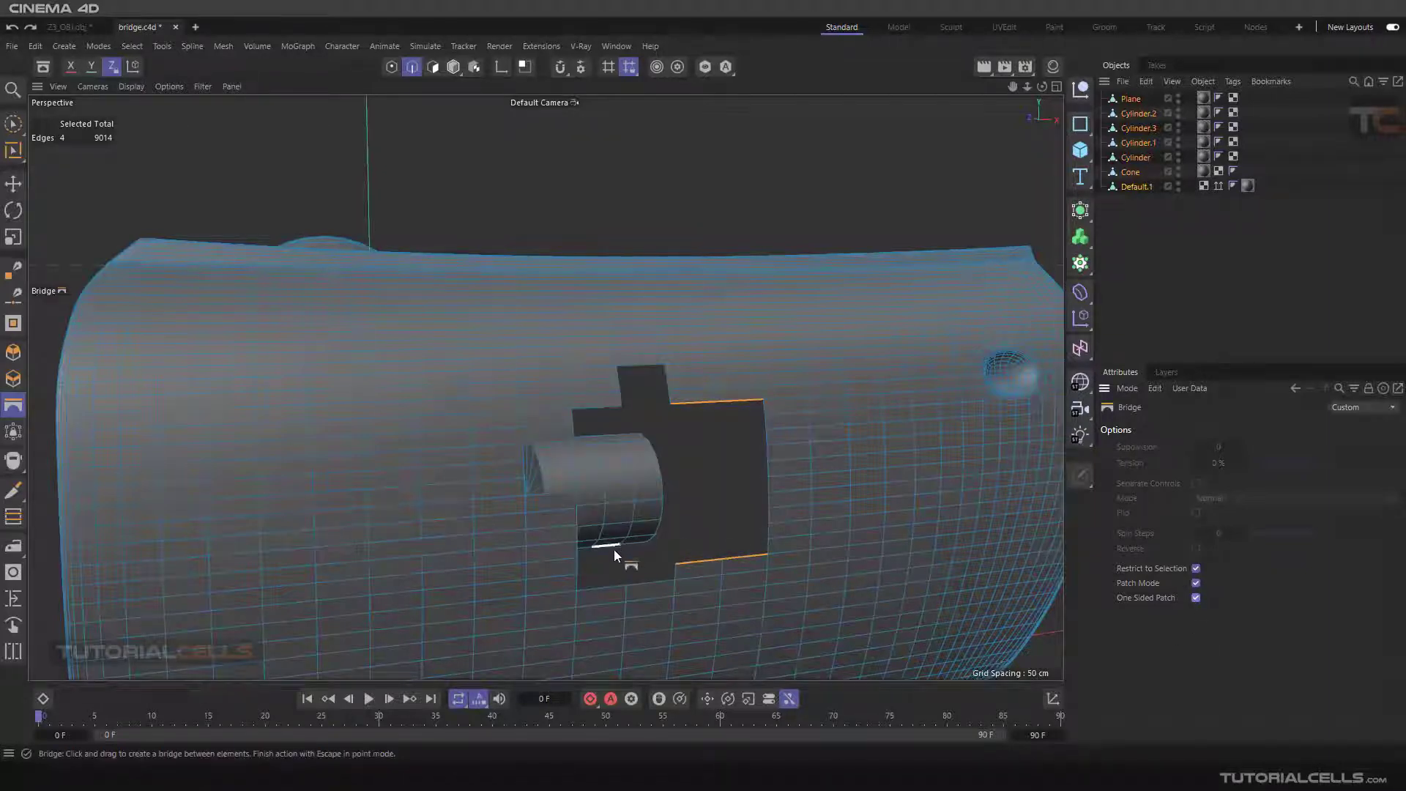
pyautogui.moveTo(673, 559); pyautogui.dragTo(684, 415)
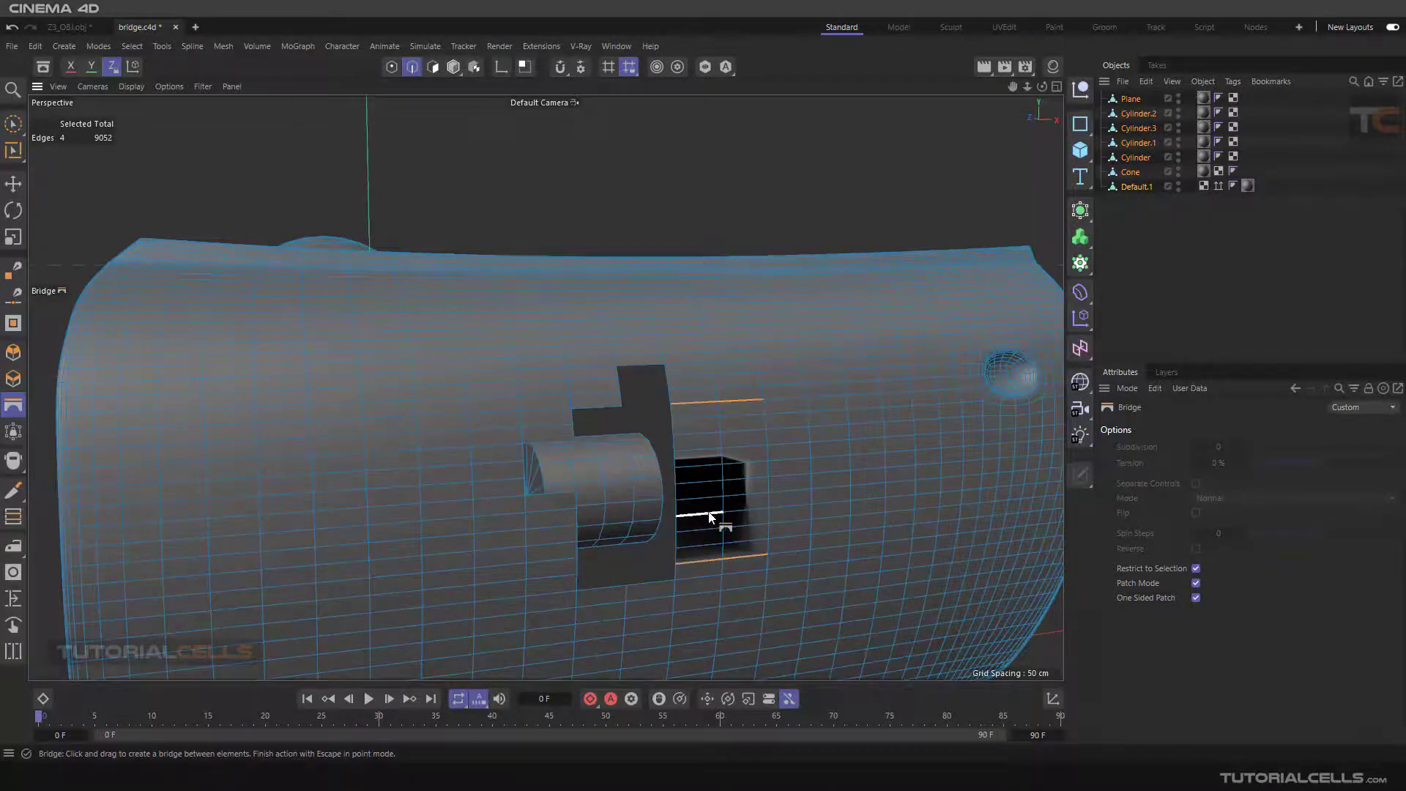
pyautogui.moveTo(709, 516)
pyautogui.keyDown('alt'); pyautogui.mouseDown()
pyautogui.moveTo(717, 499)
pyautogui.moveTo(628, 489)
pyautogui.moveTo(715, 448)
pyautogui.moveTo(802, 506)
pyautogui.moveTo(578, 497)
pyautogui.moveTo(691, 496)
pyautogui.moveTo(725, 516)
pyautogui.mouseUp(); pyautogui.keyUp('alt')
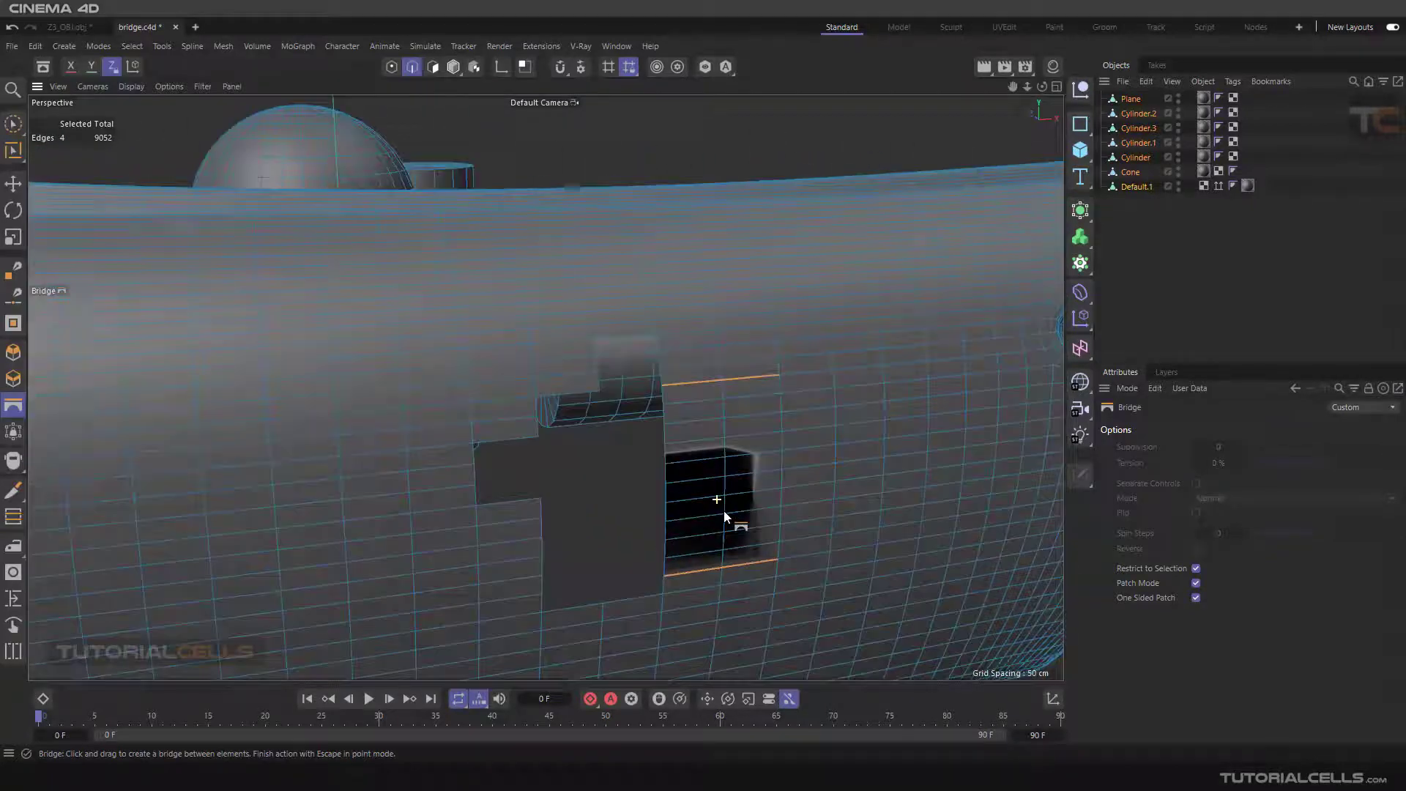
pyautogui.keyDown('alt'); pyautogui.moveTo(668, 439); pyautogui.dragTo(636, 452); pyautogui.keyUp('alt')
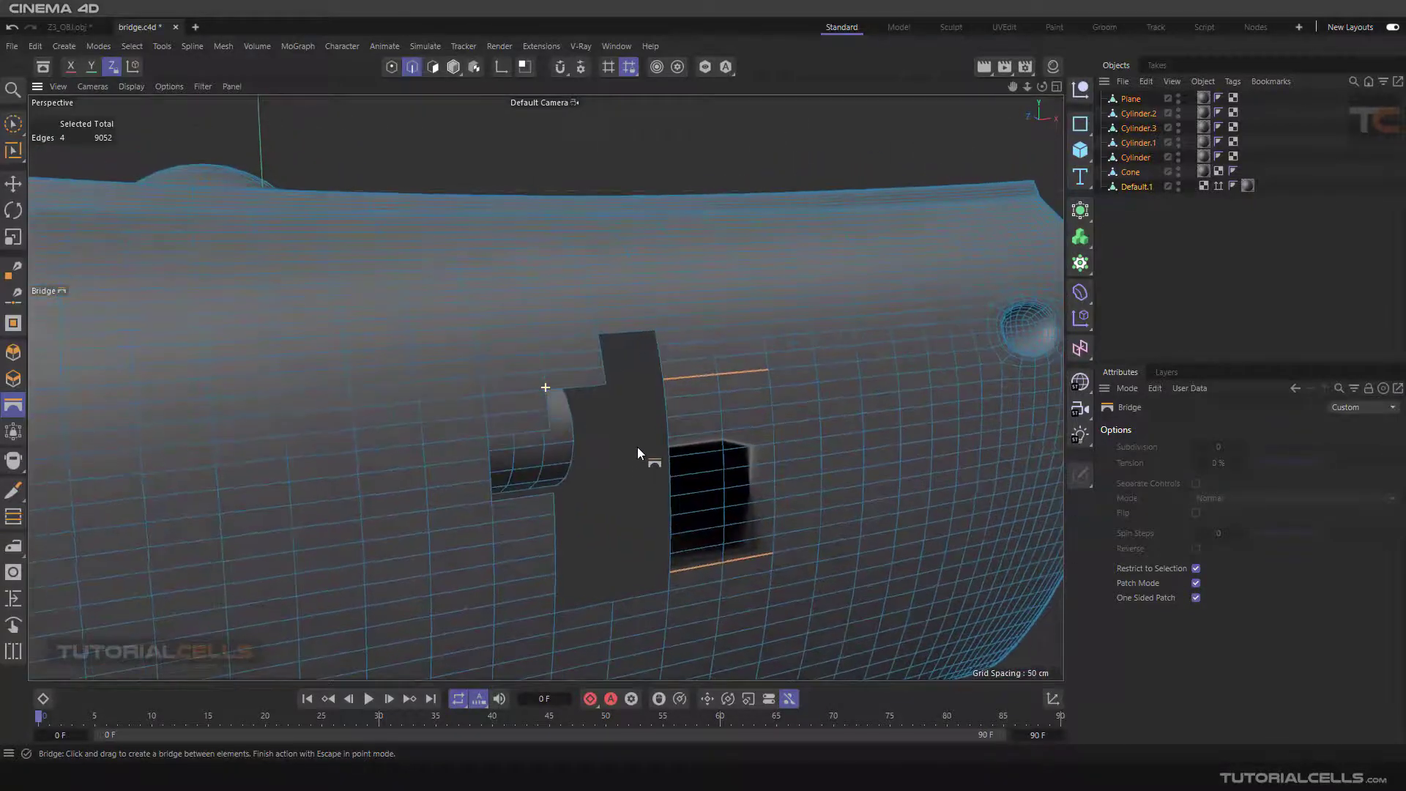
# Bridge the plank's top edge down to the bottom edge, undo it, and pull back to view the scene
pyautogui.click(622, 334)
pyautogui.moveTo(611, 335); pyautogui.dragTo(628, 582)
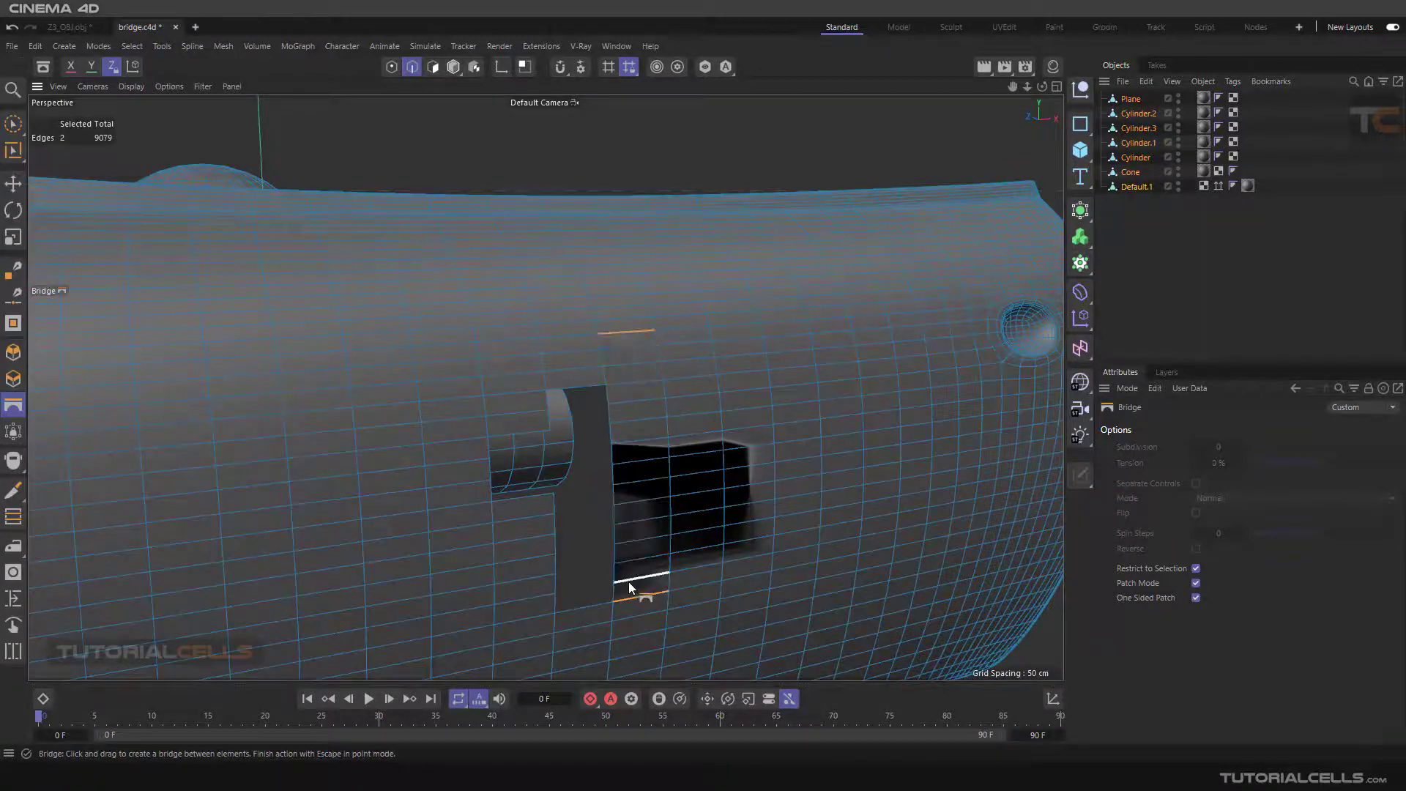
pyautogui.moveTo(666, 507)
pyautogui.keyDown('alt'); pyautogui.mouseDown()
pyautogui.moveTo(541, 507)
pyautogui.moveTo(675, 528)
pyautogui.mouseUp(); pyautogui.keyUp('alt')
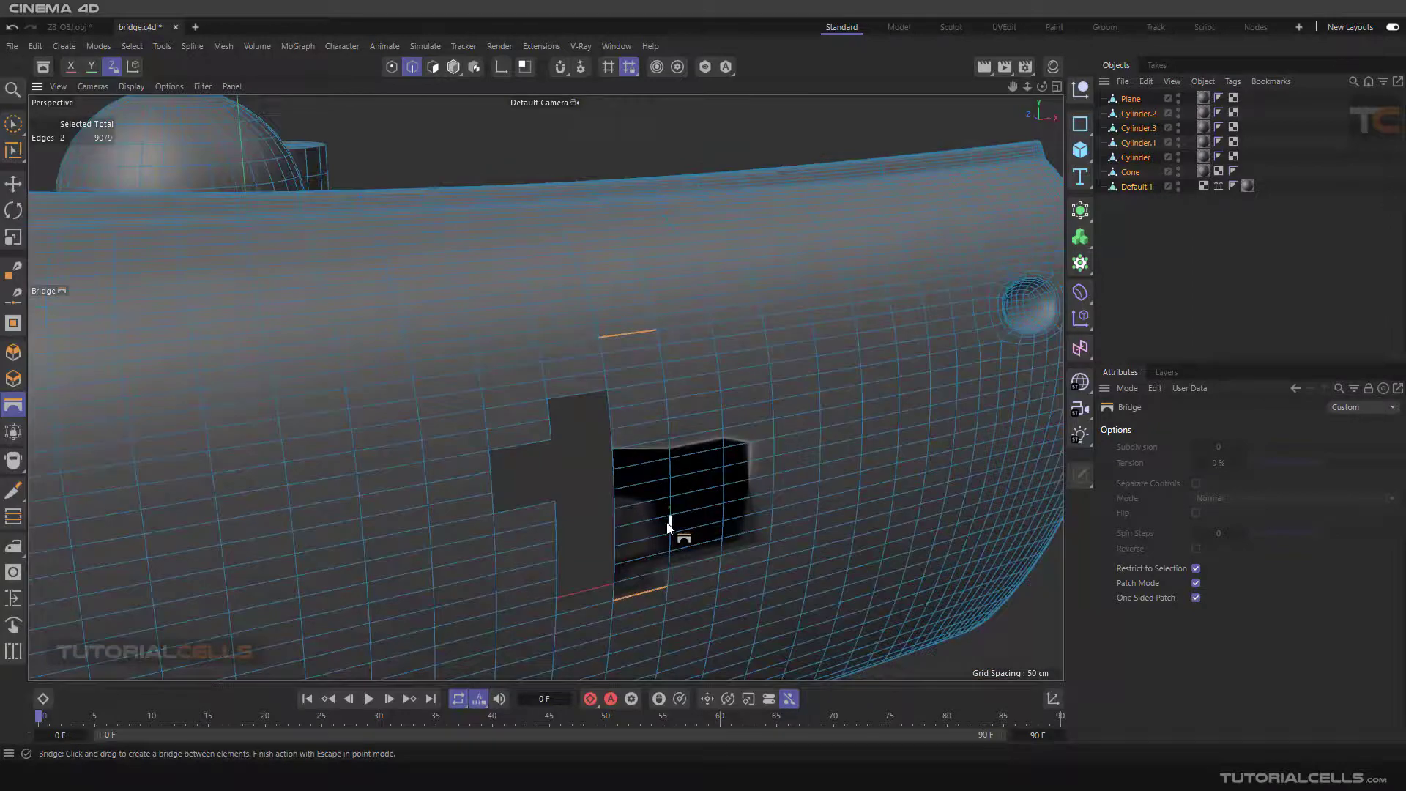
pyautogui.hotkey('ctrl', 'z')
pyautogui.hotkey('ctrl', 'z')
pyautogui.scroll(-10, 666, 522)
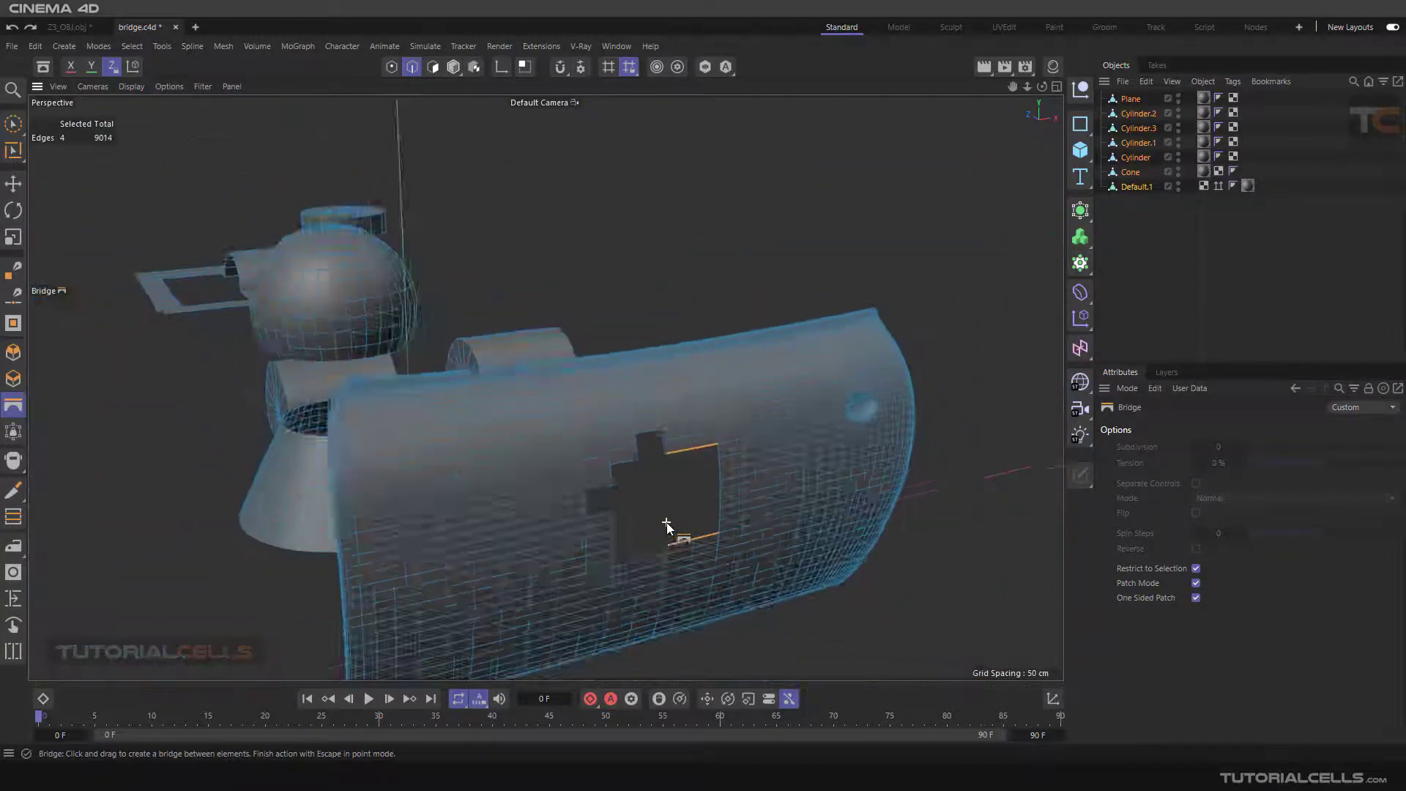
pyautogui.keyDown('alt'); pyautogui.moveTo(661, 521); pyautogui.dragTo(705, 491); pyautogui.keyUp('alt')
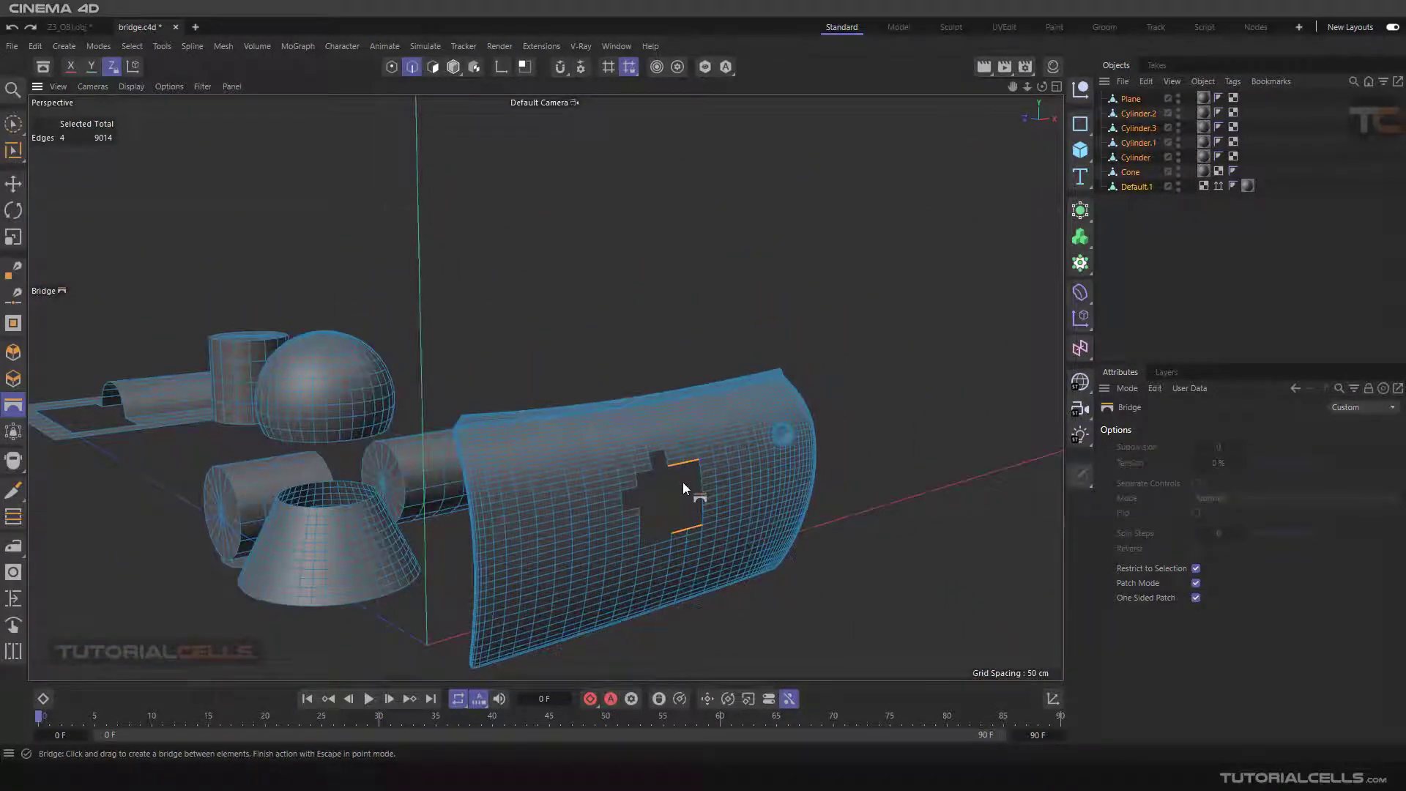
pyautogui.scroll(-1, 684, 486)
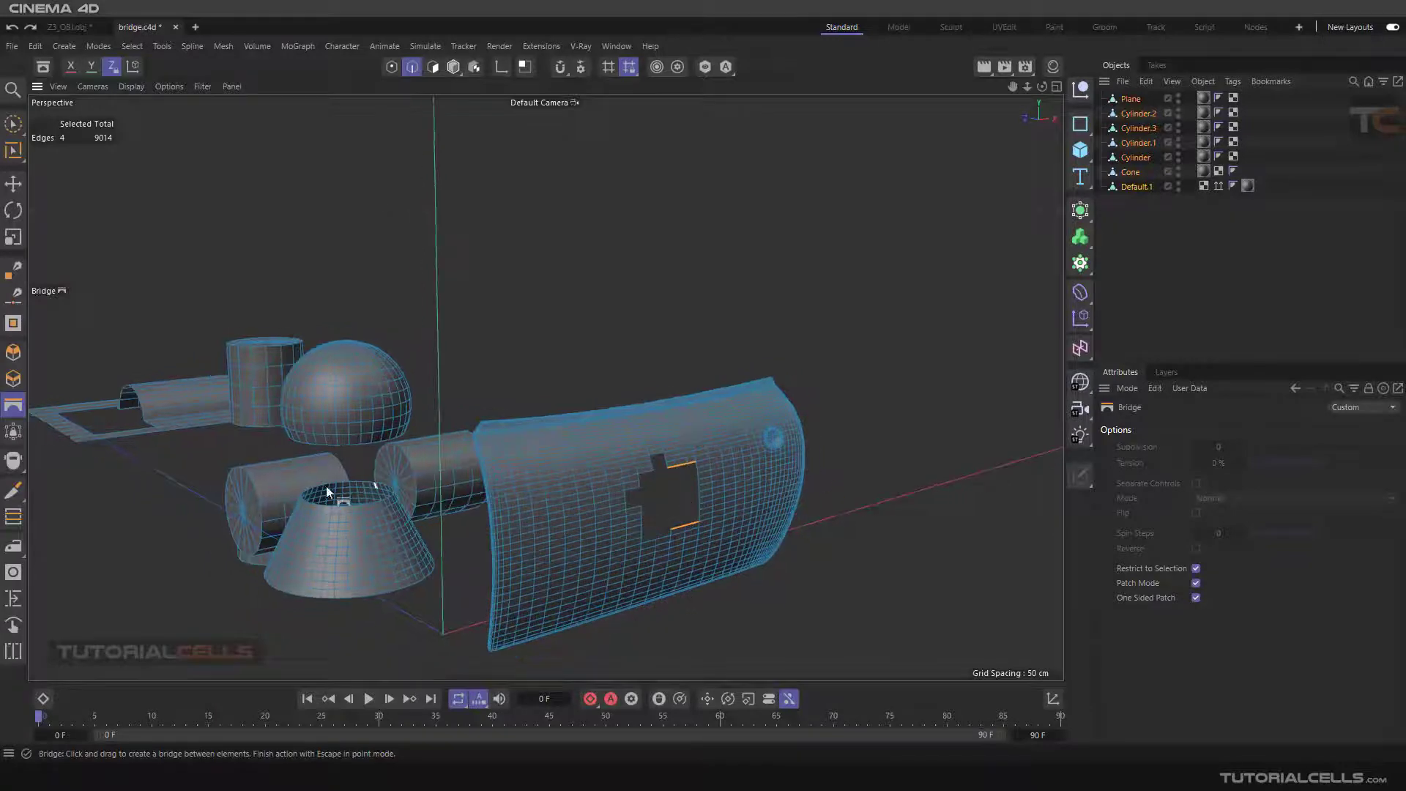
pyautogui.keyDown('alt'); pyautogui.moveTo(221, 488); pyautogui.dragTo(452, 489); pyautogui.keyUp('alt')
pyautogui.scroll(4, 455, 476)
# Switch to Polygon mode and select three adjacent polygons on the upper cylinder
pyautogui.click(432, 67)
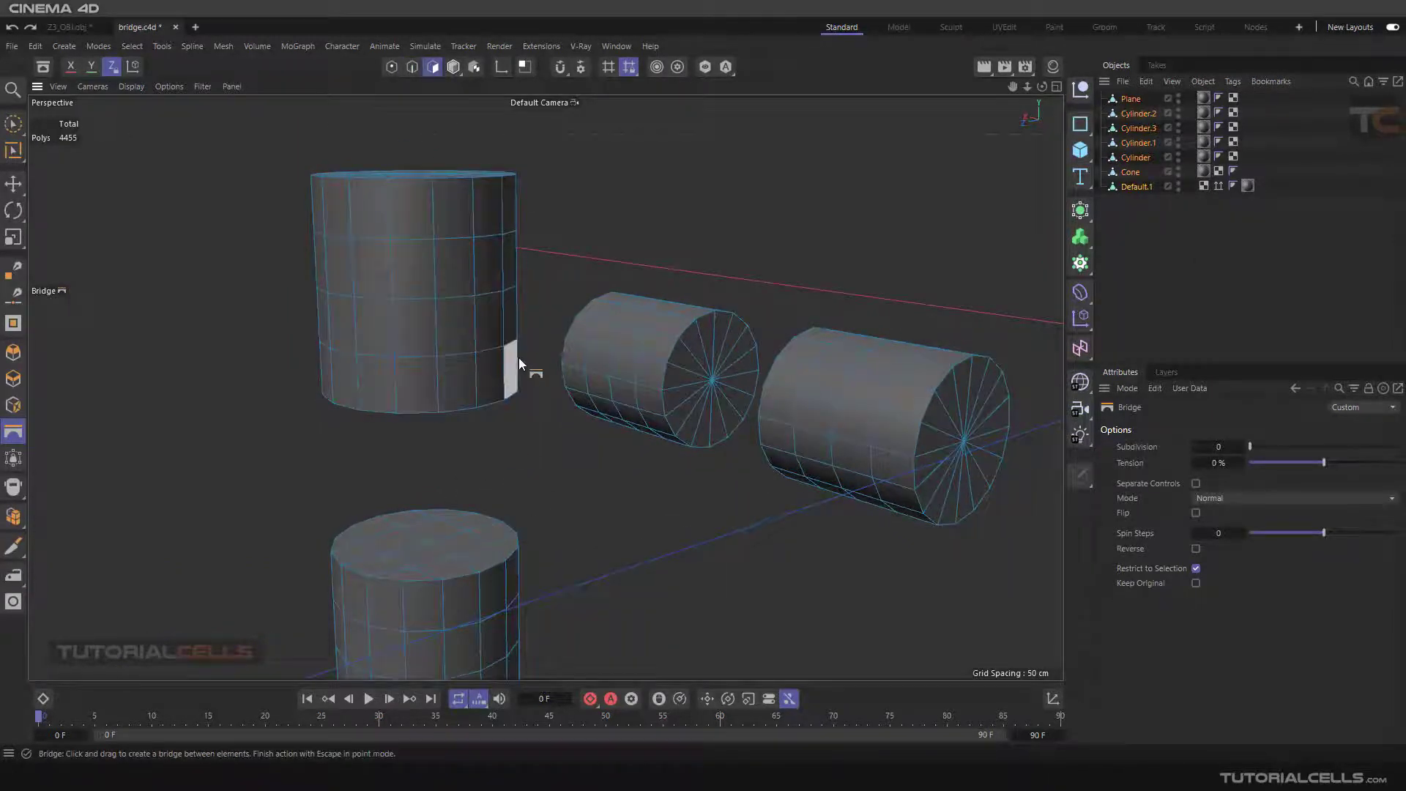
pyautogui.keyDown('alt'); pyautogui.moveTo(518, 357); pyautogui.dragTo(438, 369); pyautogui.keyUp('alt')
pyautogui.click(432, 336)
pyautogui.keyDown('shift'); pyautogui.click(463, 334); pyautogui.keyUp('shift')
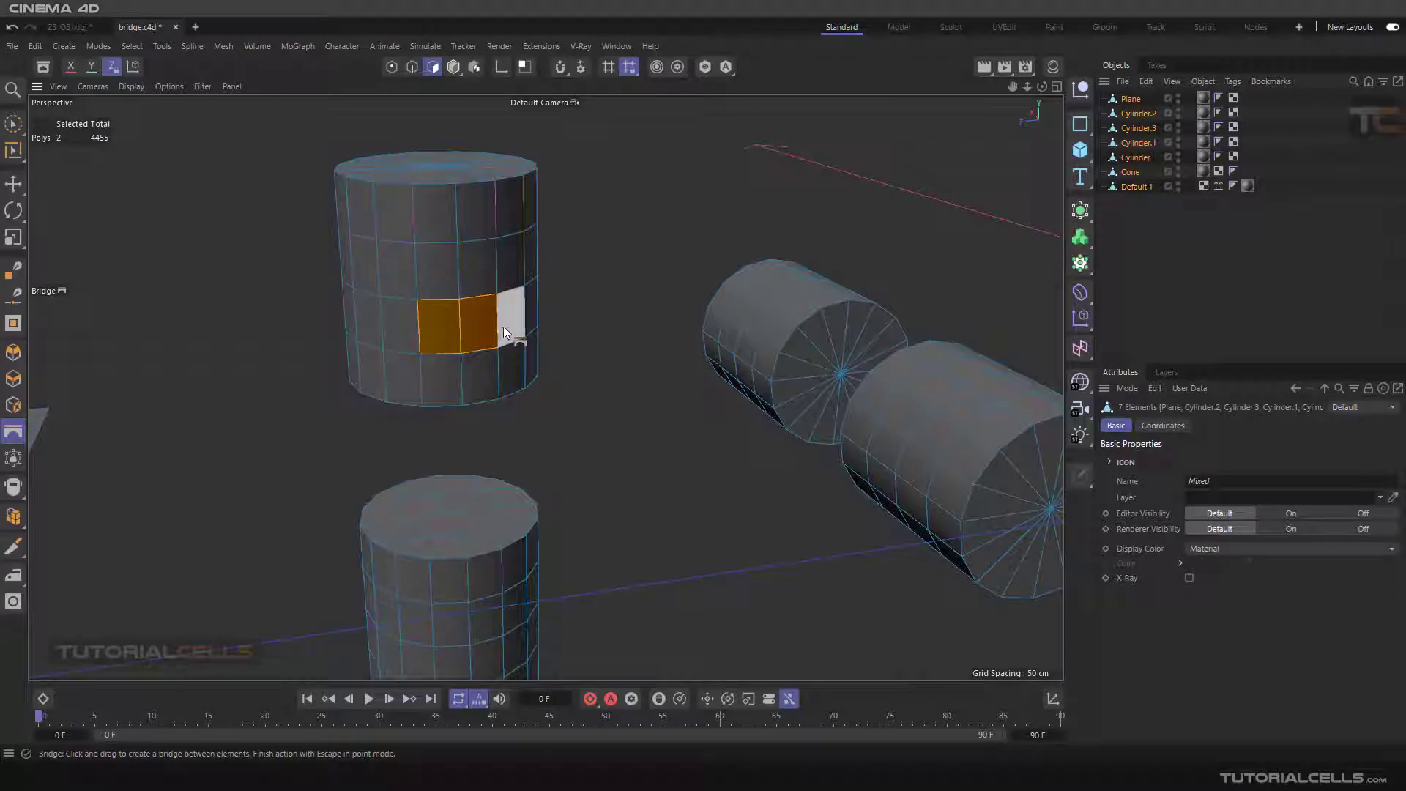
pyautogui.keyDown('shift'); pyautogui.click(503, 326); pyautogui.keyUp('shift')
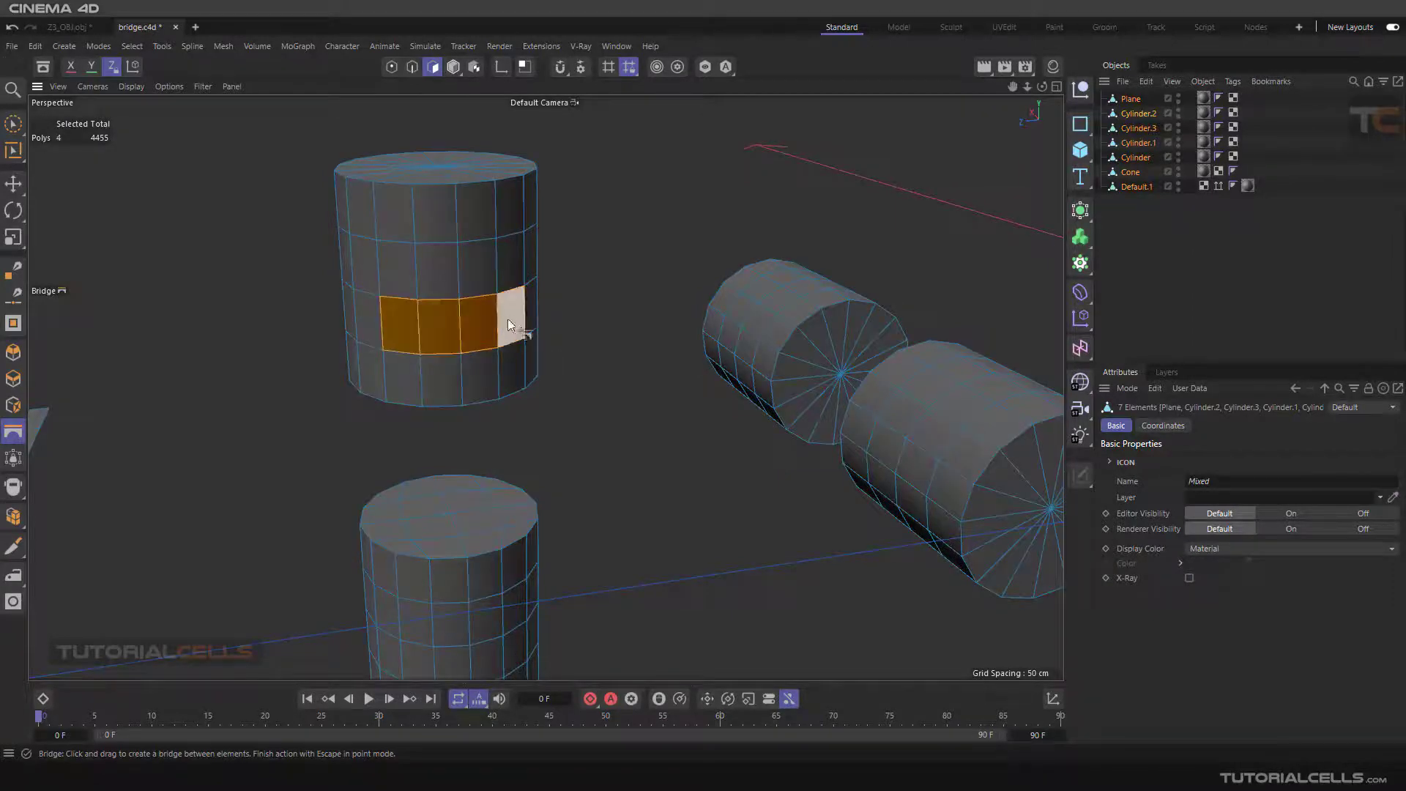
# Select a matching three-polygon band on the lower cylinder, then reactivate Bridge with Subdivision raised to 9
pyautogui.keyDown('alt'); pyautogui.moveTo(498, 481); pyautogui.dragTo(508, 362, button='middle'); pyautogui.keyUp('alt')
pyautogui.keyDown('shift'); pyautogui.click(433, 530); pyautogui.keyUp('shift')
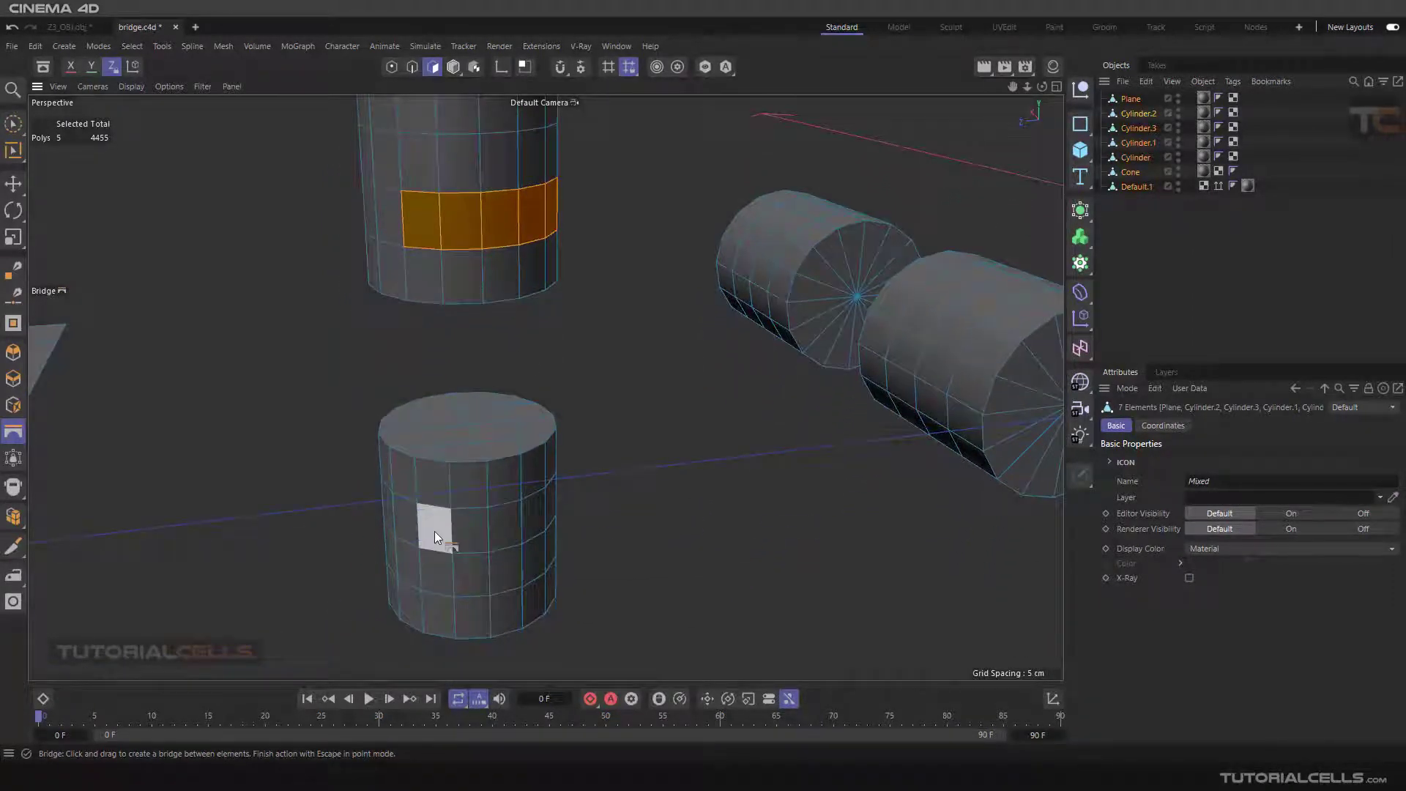
pyautogui.hotkey('ctrl', 'z')
pyautogui.keyDown('shift'); pyautogui.click(432, 521); pyautogui.keyUp('shift')
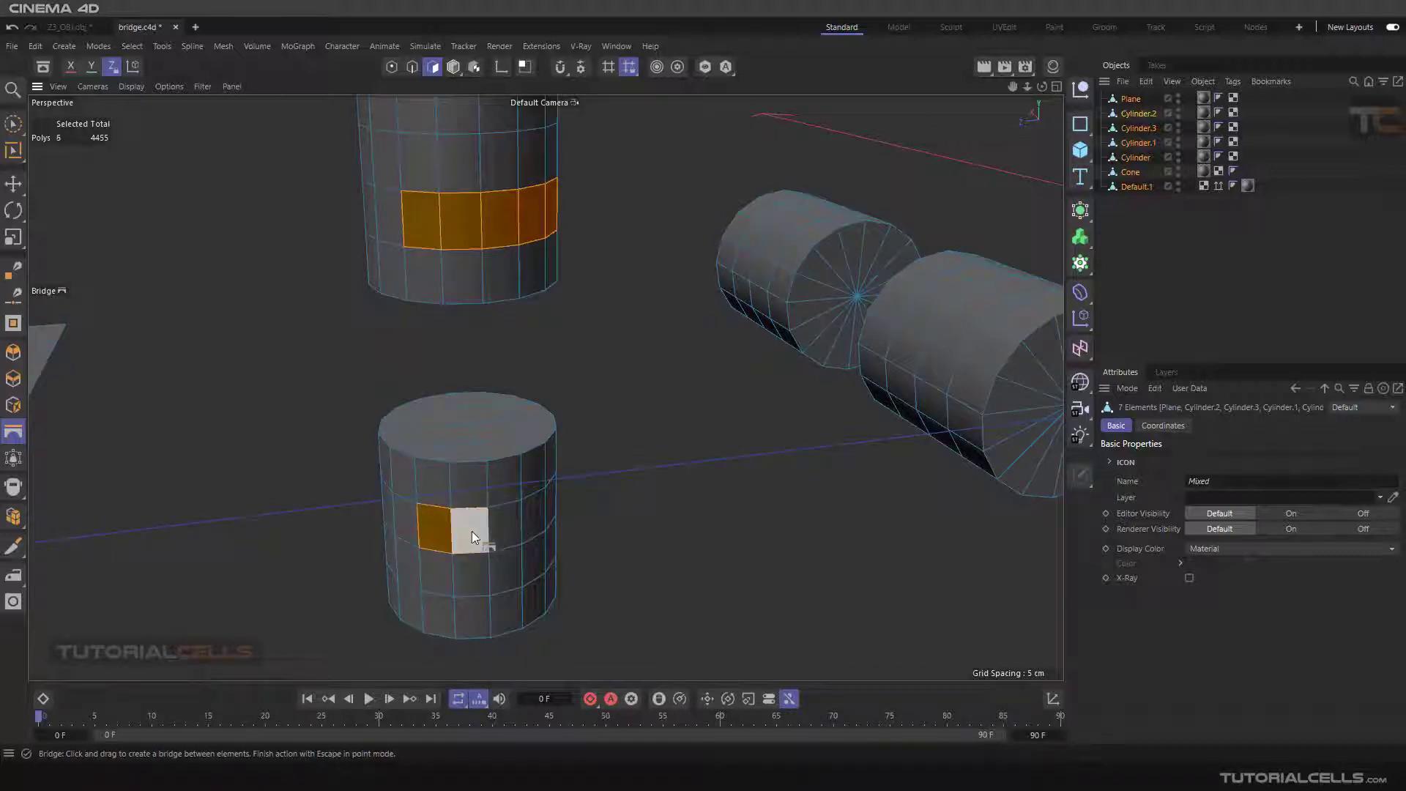
pyautogui.keyDown('shift'); pyautogui.click(531, 524); pyautogui.keyUp('shift')
pyautogui.keyDown('shift'); pyautogui.click(554, 512); pyautogui.keyUp('shift')
pyautogui.keyDown('alt'); pyautogui.moveTo(643, 526); pyautogui.dragTo(569, 410); pyautogui.keyUp('alt')
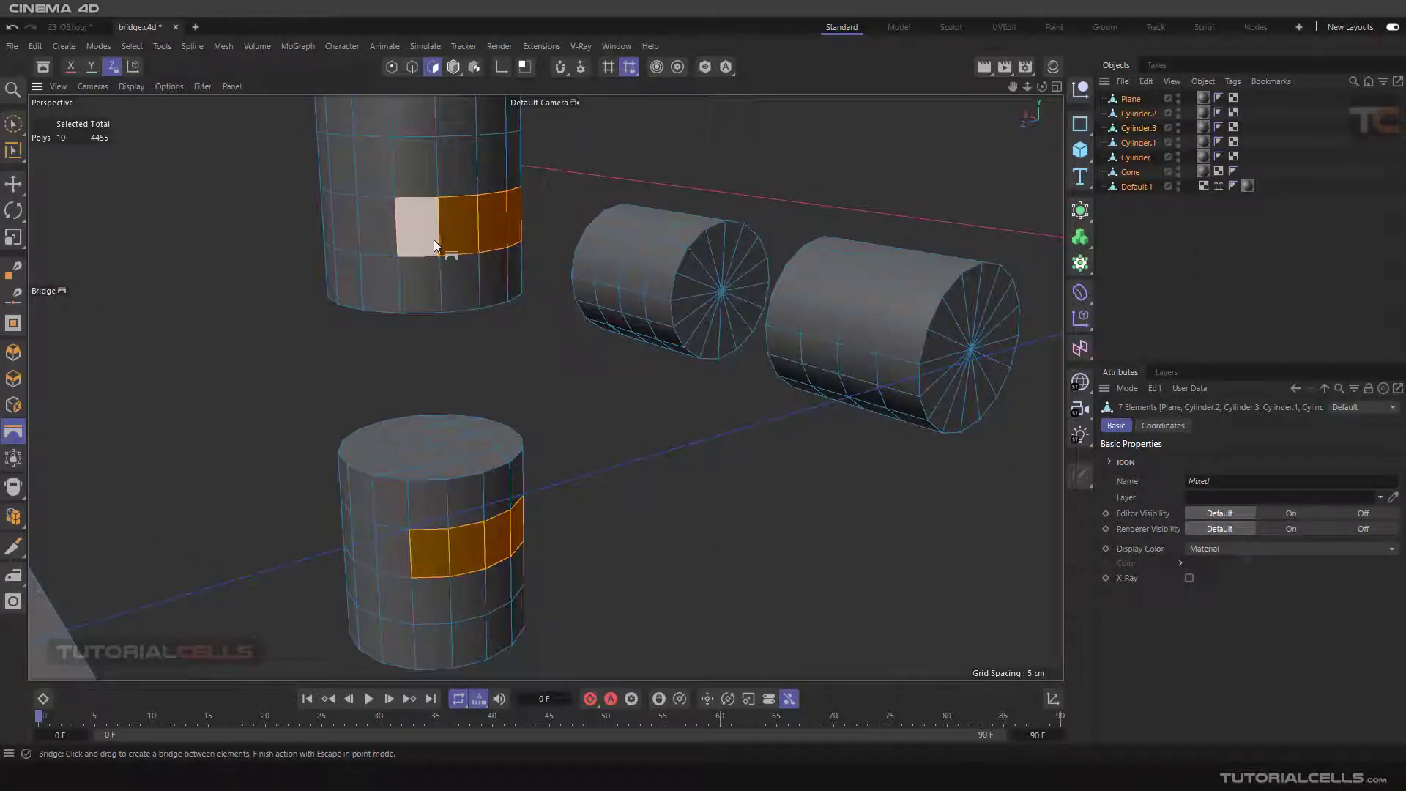
pyautogui.click(13, 433)
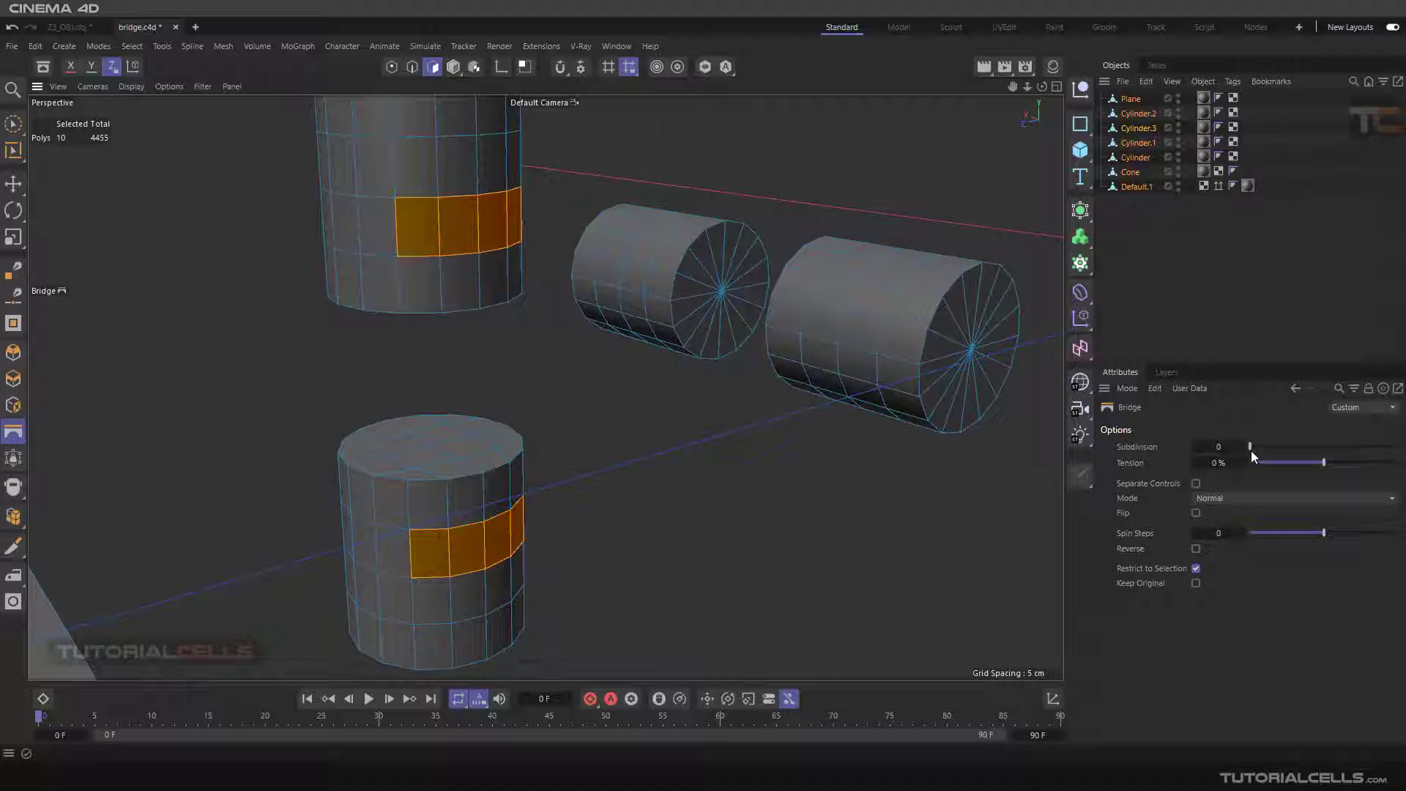
pyautogui.moveTo(1250, 447); pyautogui.dragTo(1362, 461)
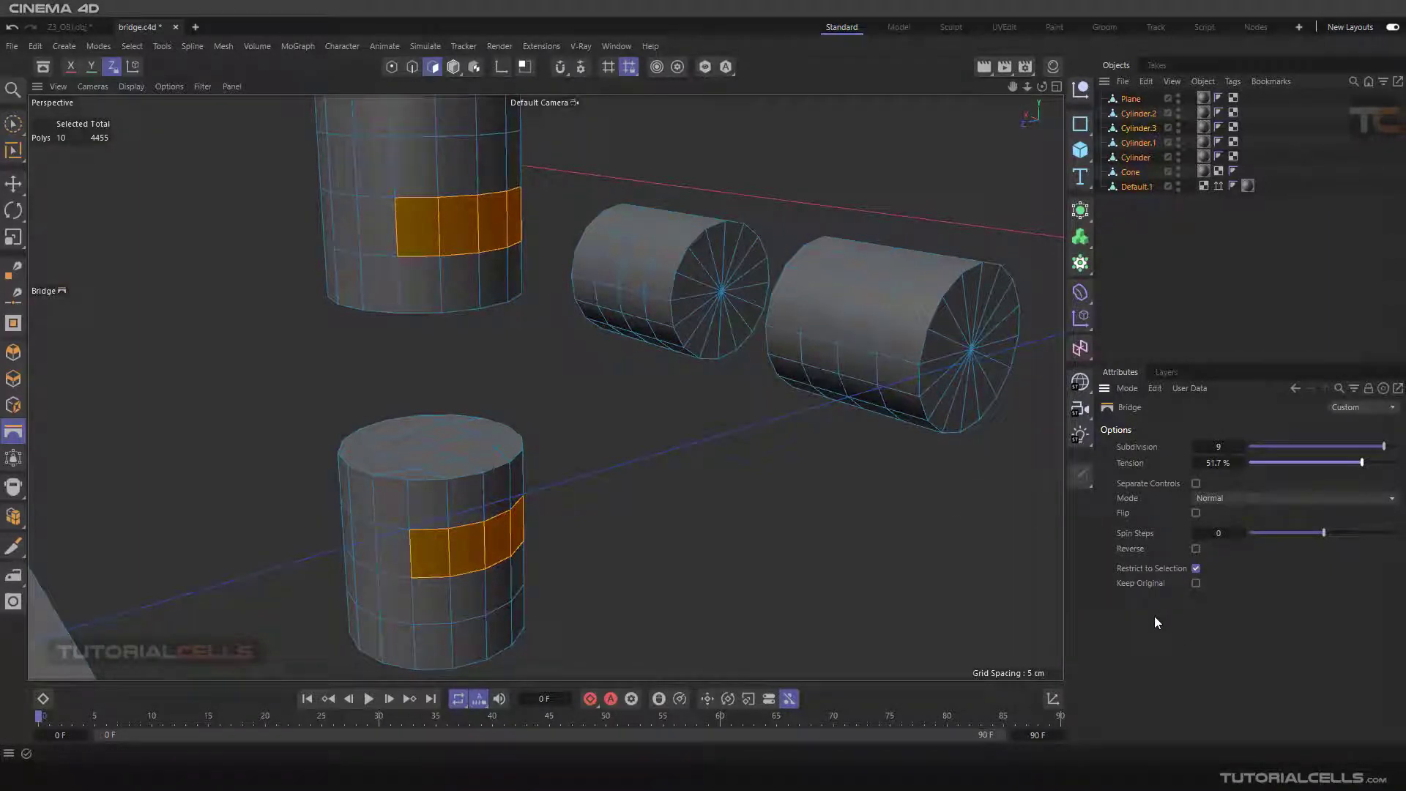
# Drag a 9-subdivision, 51.7% tension bridge from the upper cylinder's polygon band to the lower band
pyautogui.scroll(-2, 413, 219)
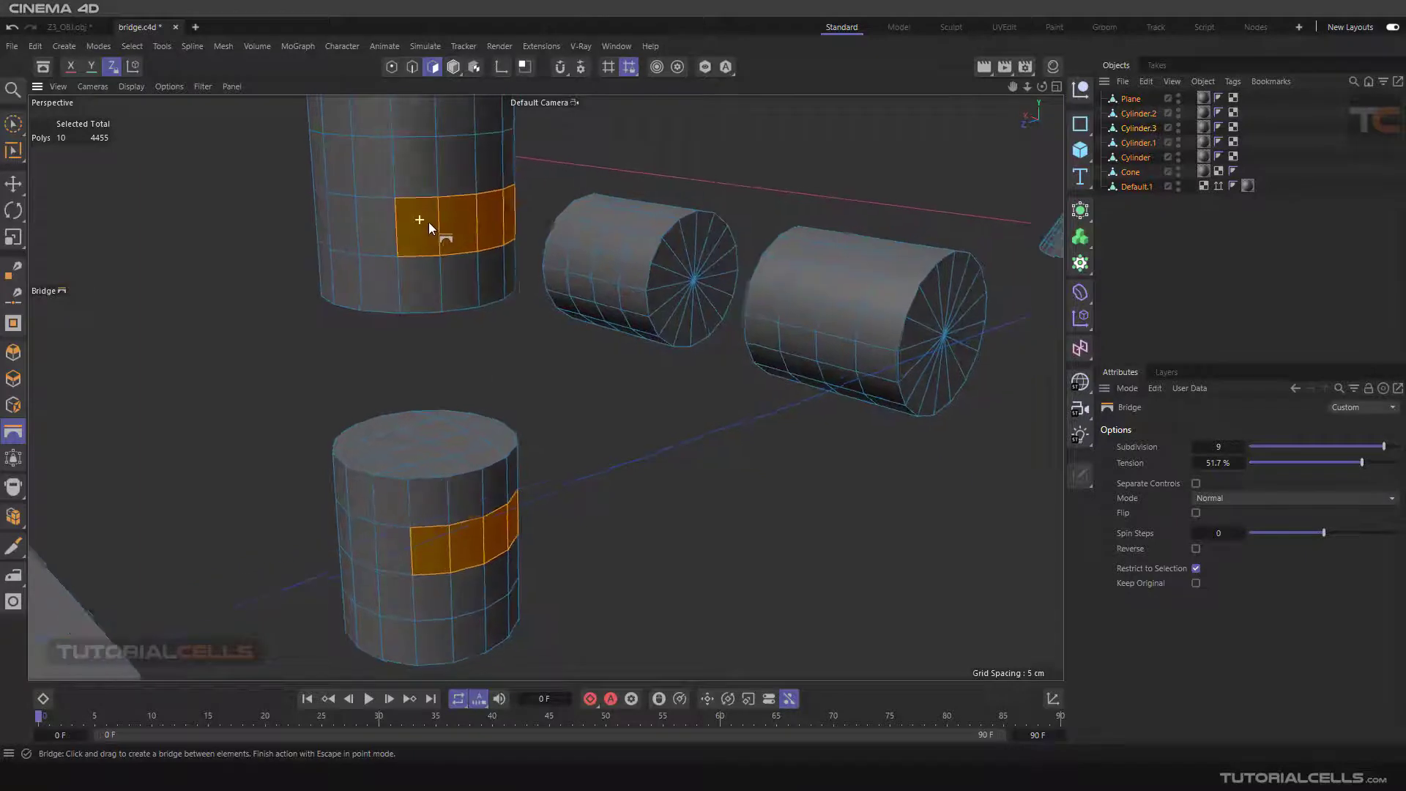
pyautogui.moveTo(422, 222); pyautogui.dragTo(450, 539)
pyautogui.keyDown('alt'); pyautogui.moveTo(554, 429); pyautogui.dragTo(615, 480); pyautogui.keyUp('alt')
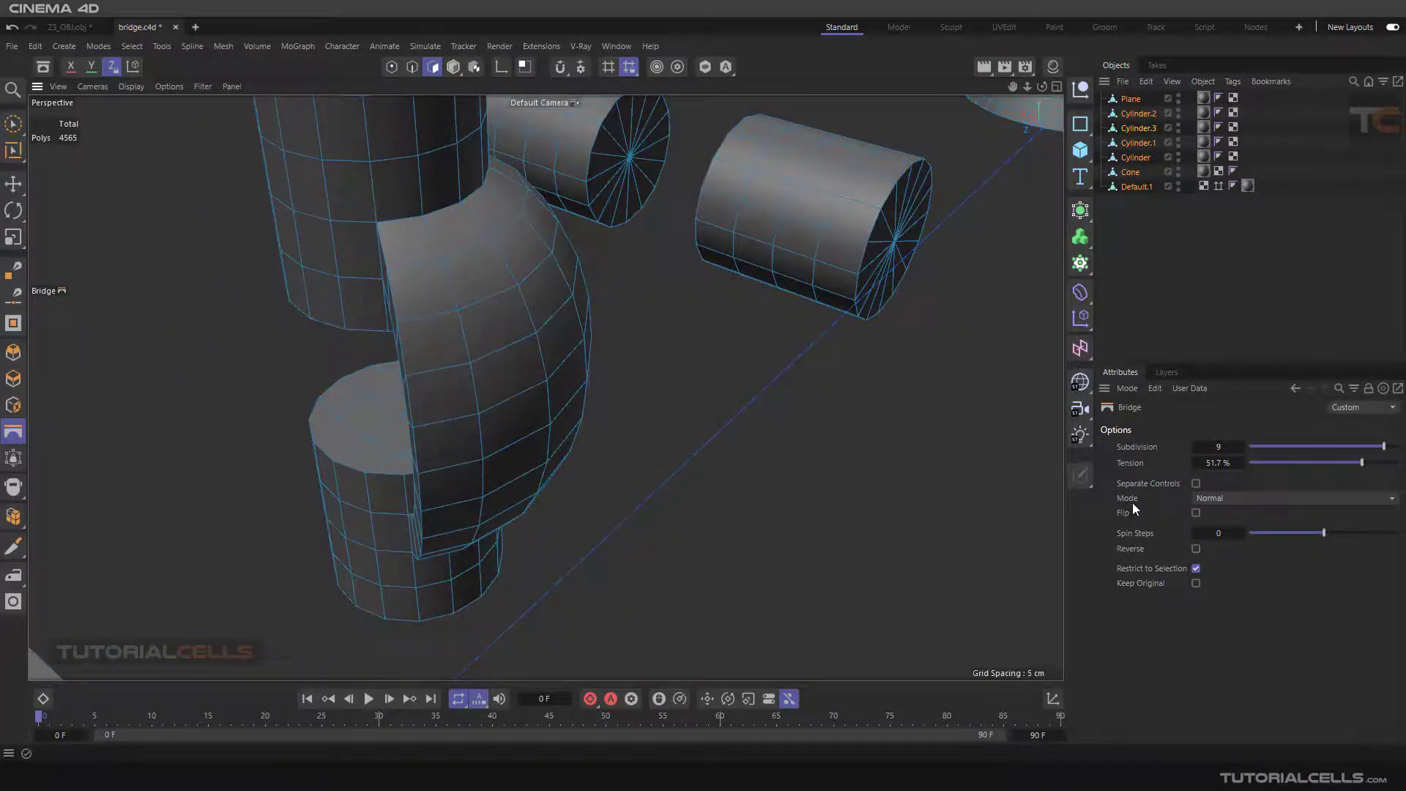
pyautogui.click(1194, 484)
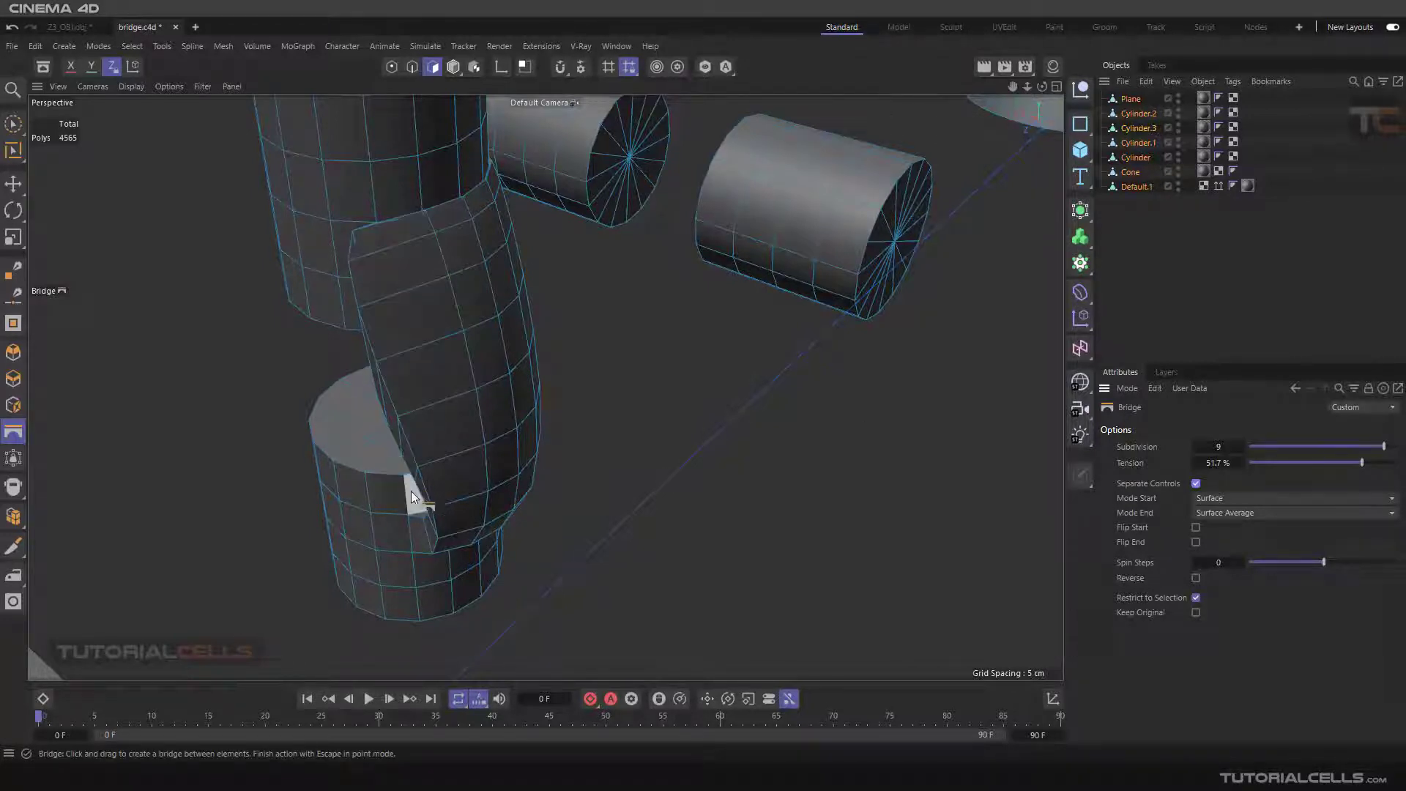
pyautogui.click(1195, 483)
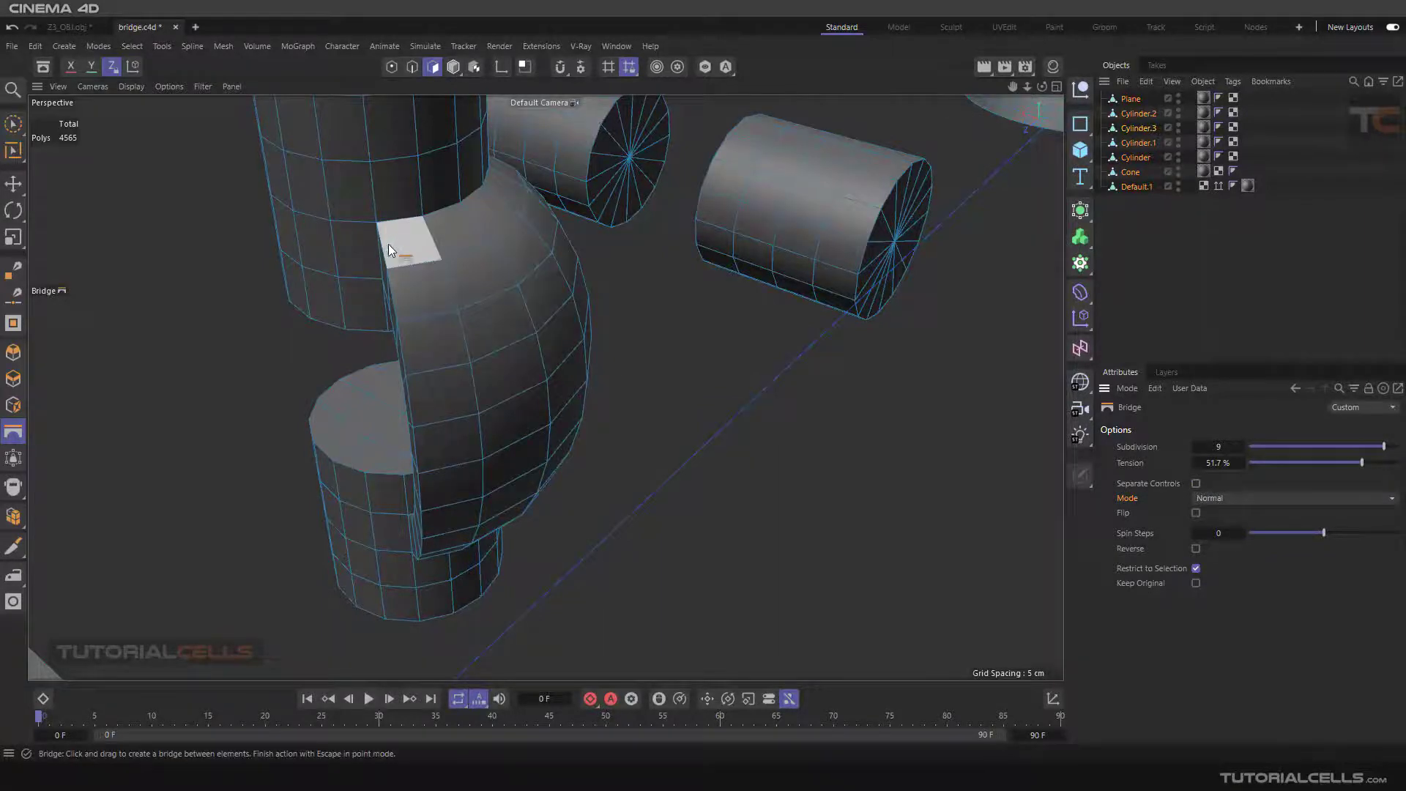
pyautogui.keyDown('alt'); pyautogui.moveTo(468, 494); pyautogui.dragTo(498, 457); pyautogui.keyUp('alt')
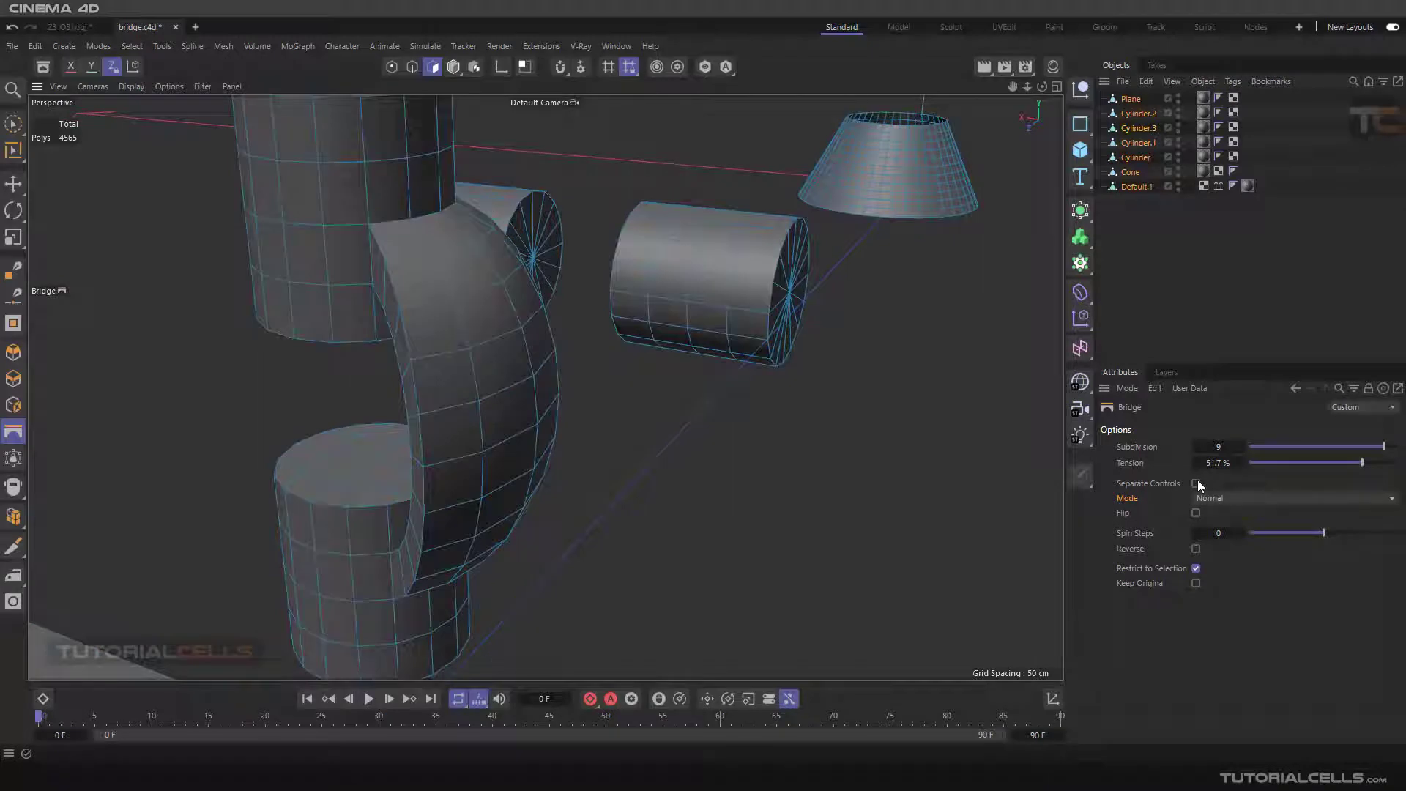
pyautogui.click(1196, 512)
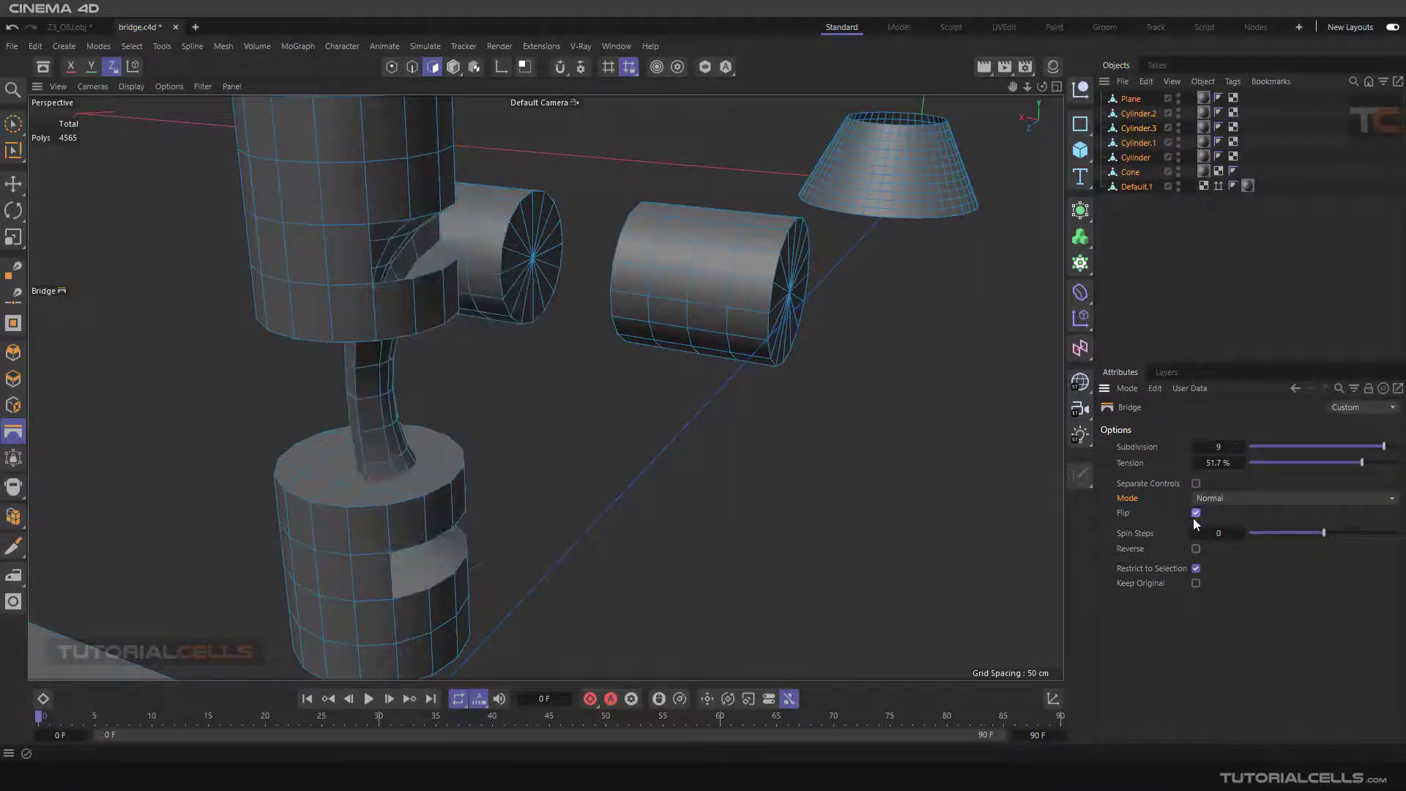
pyautogui.click(1192, 517)
pyautogui.click(1192, 517)
pyautogui.click(1193, 517)
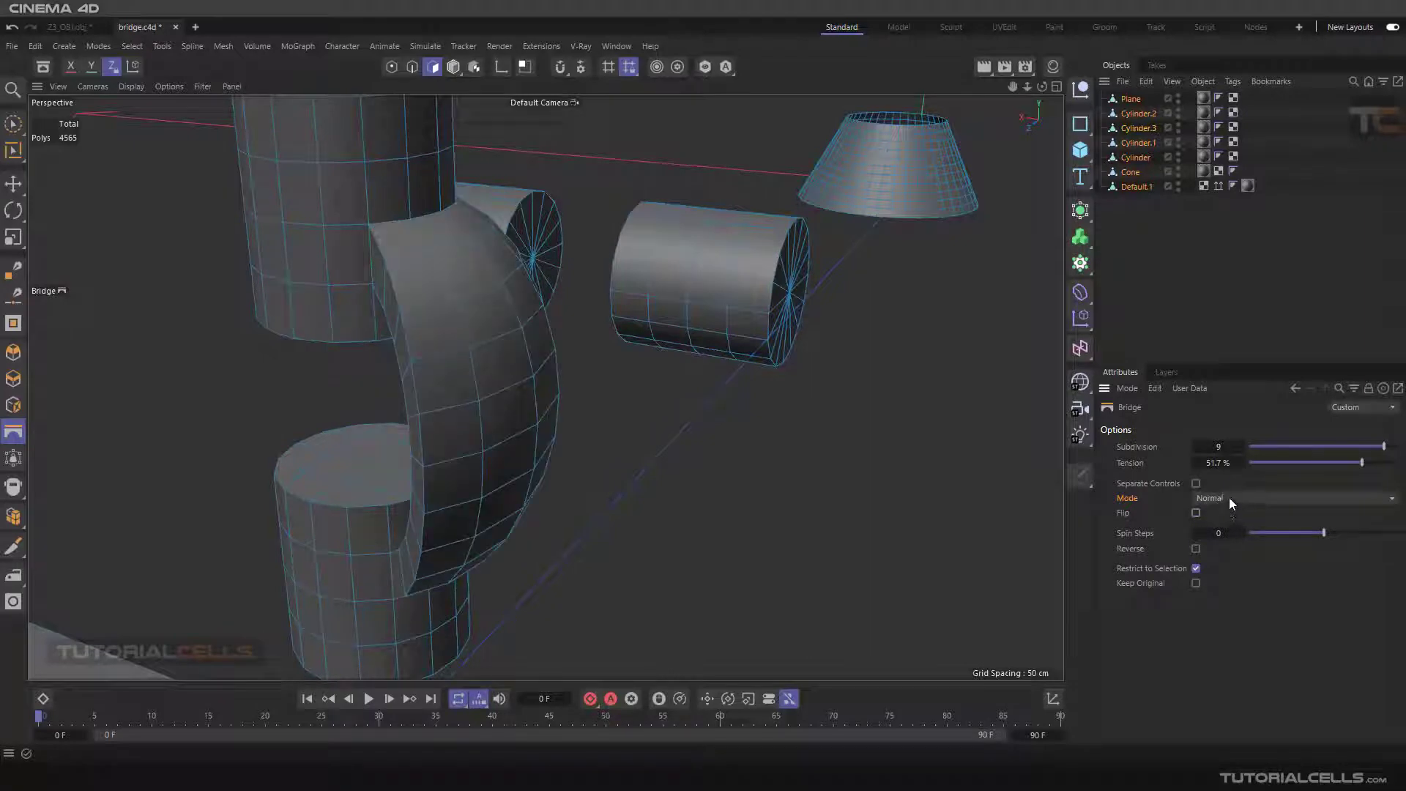
pyautogui.scroll(6, 622, 398)
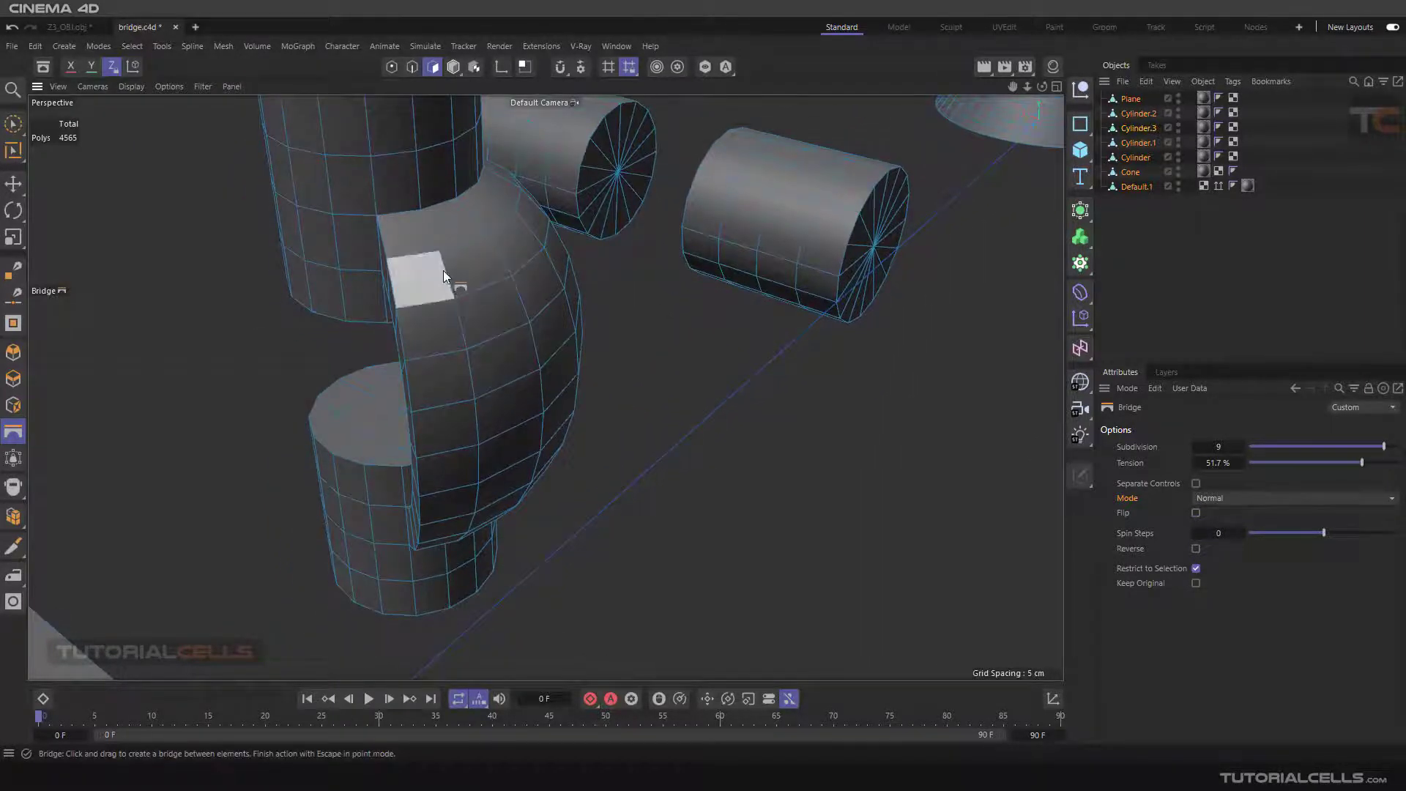
# Change the cylinder bridge's Mode to Normal Average and inspect the reshaped tube
pyautogui.keyDown('alt'); pyautogui.moveTo(433, 242); pyautogui.dragTo(409, 278); pyautogui.keyUp('alt')
pyautogui.scroll(2, 407, 277)
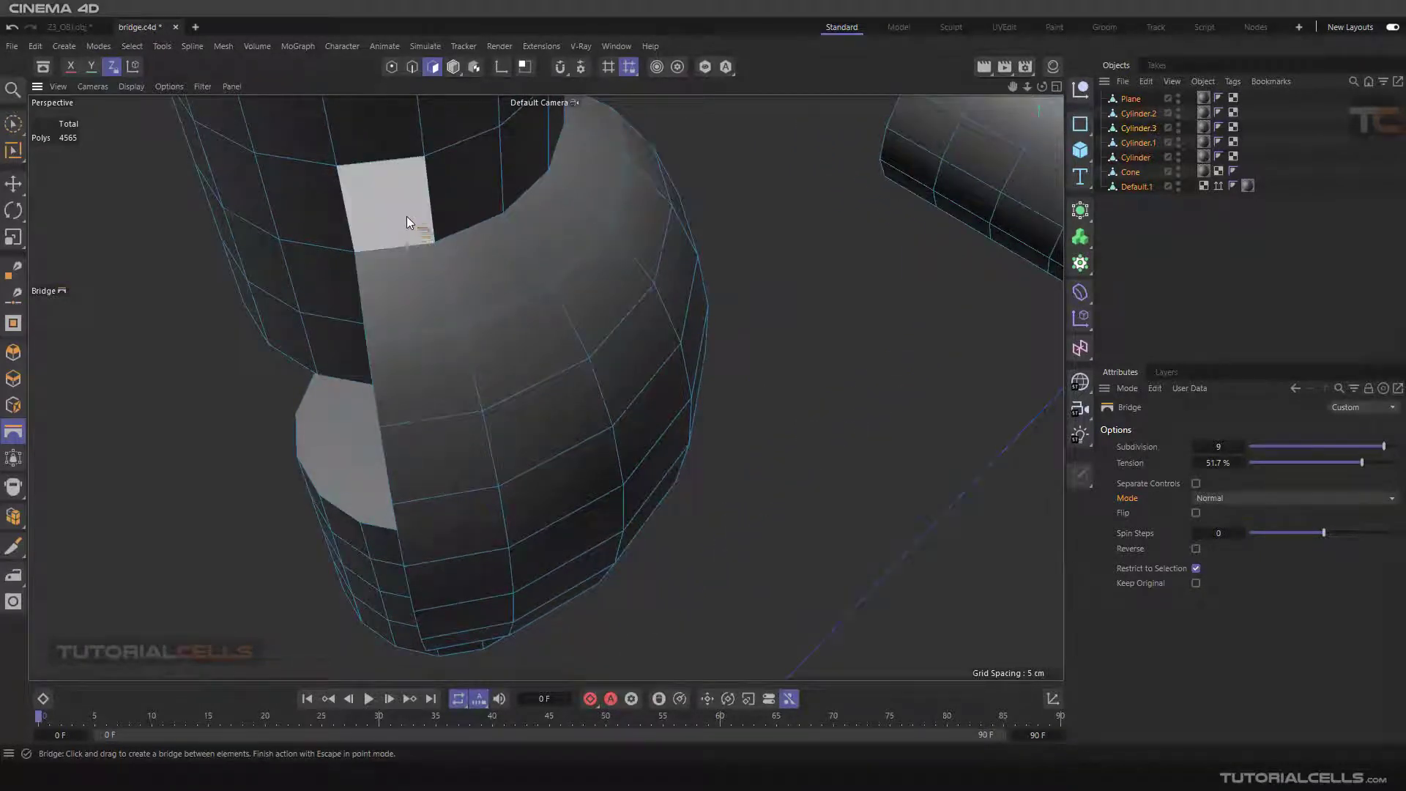
pyautogui.click(1222, 498)
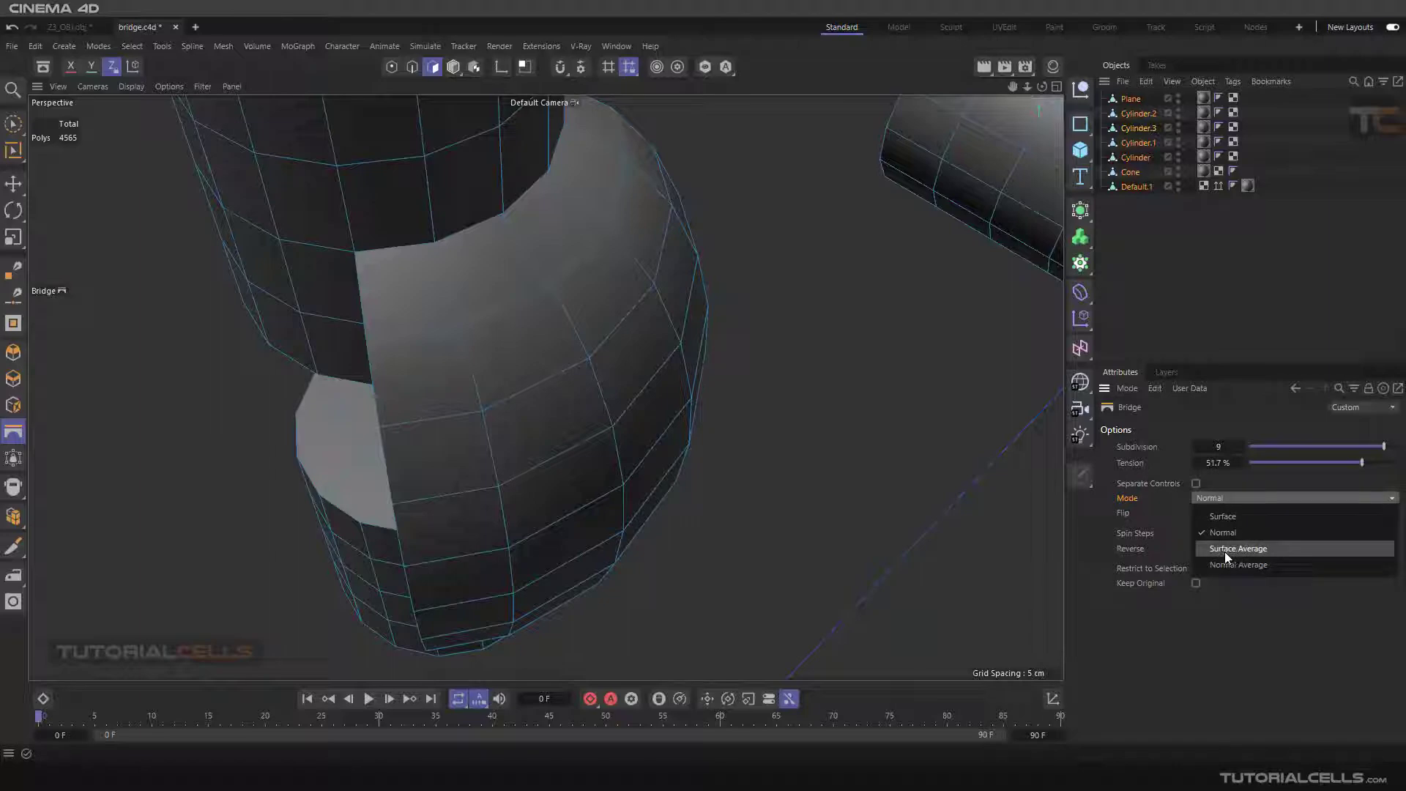
pyautogui.click(1224, 564)
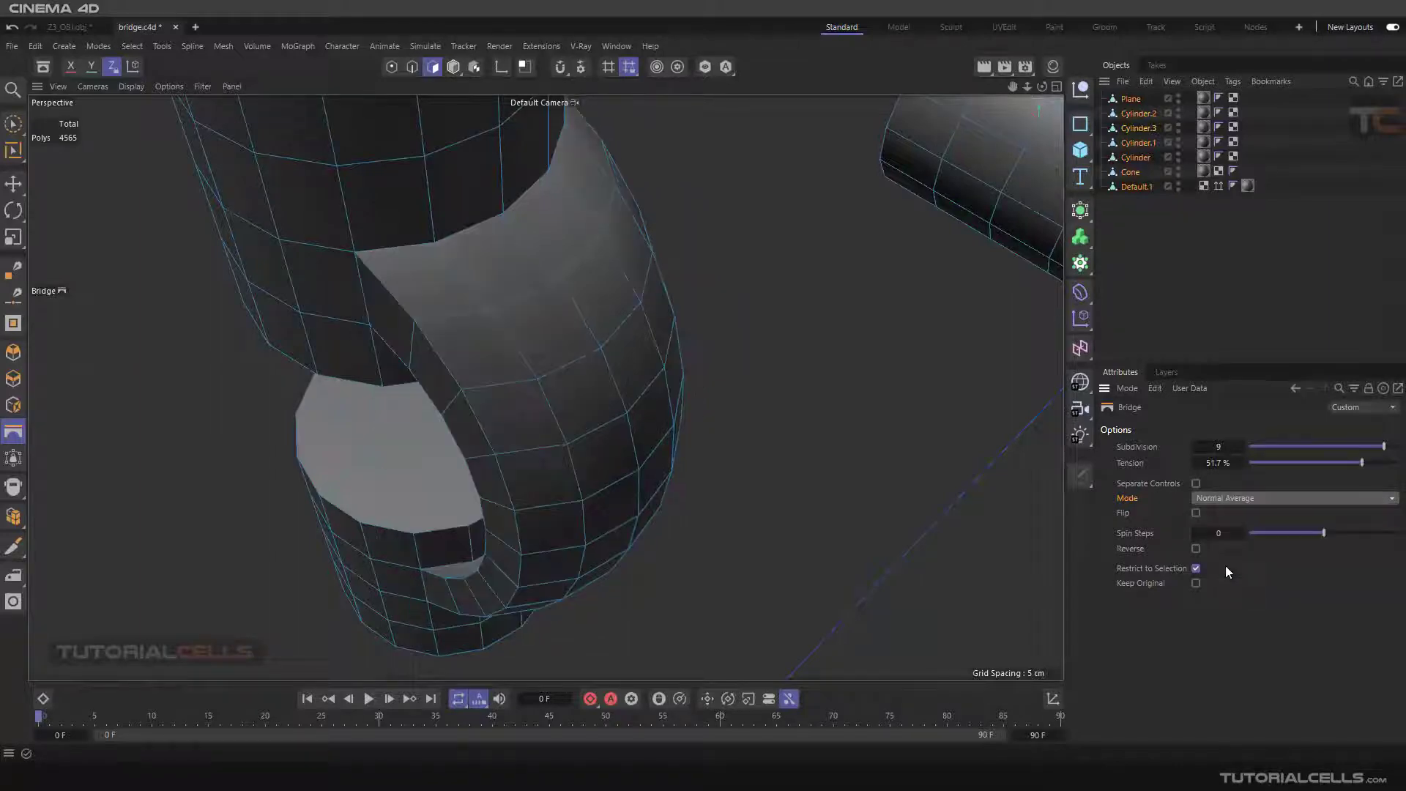
pyautogui.keyDown('alt'); pyautogui.moveTo(835, 483); pyautogui.dragTo(498, 461); pyautogui.keyUp('alt')
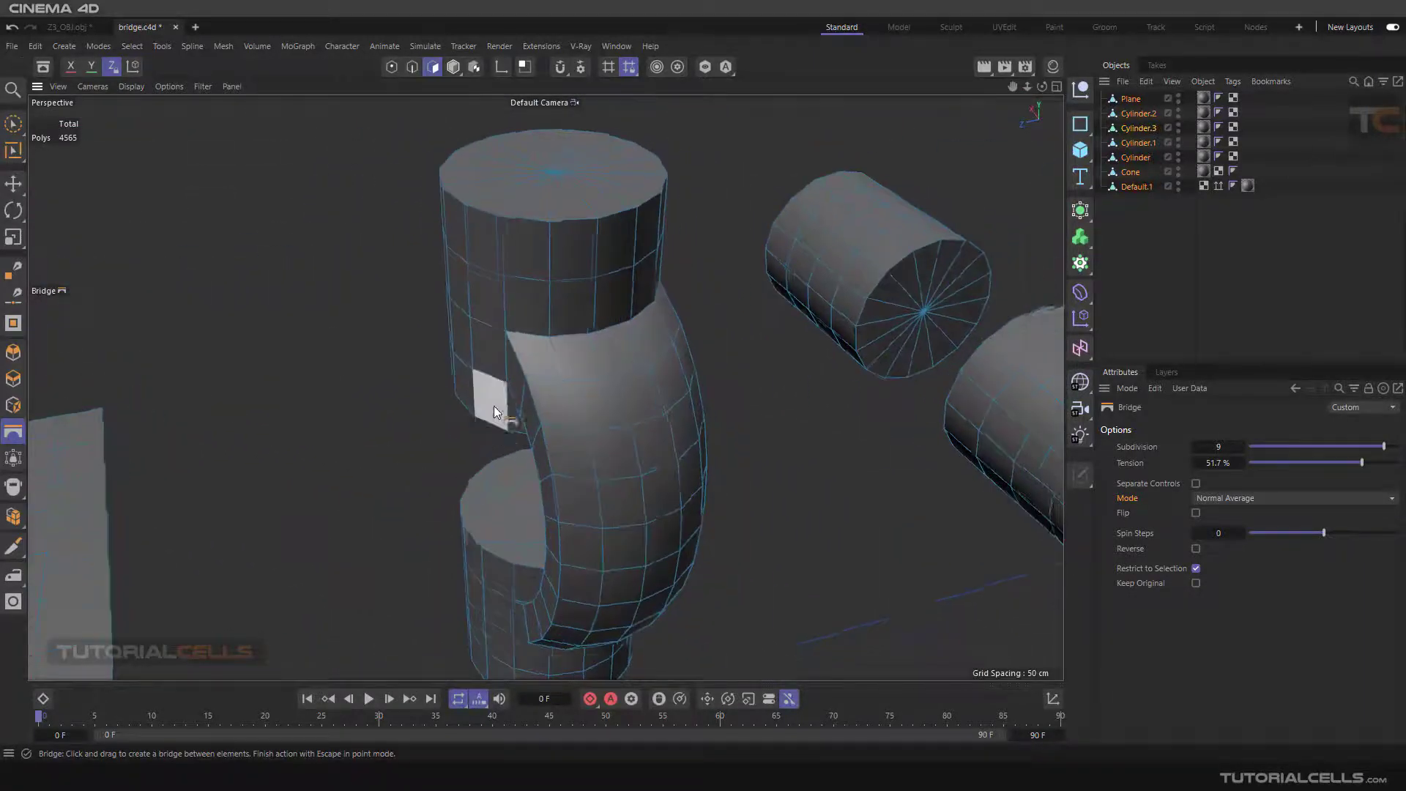
# Move the bridge's end up onto another polygon of the stacked cylinder
pyautogui.scroll(3, 498, 351)
pyautogui.moveTo(516, 385); pyautogui.dragTo(524, 313)
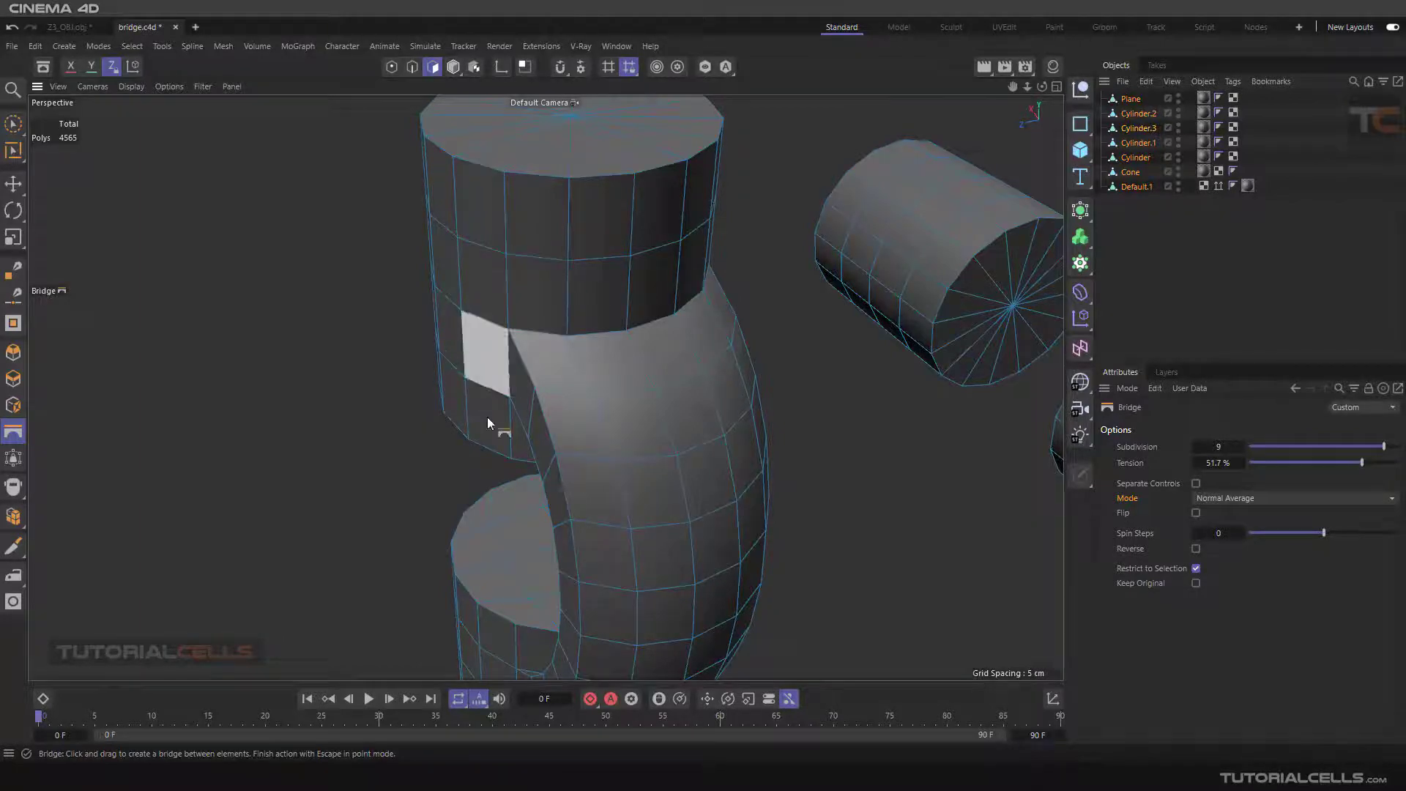
pyautogui.scroll(5, 560, 333)
pyautogui.scroll(-5, 536, 400)
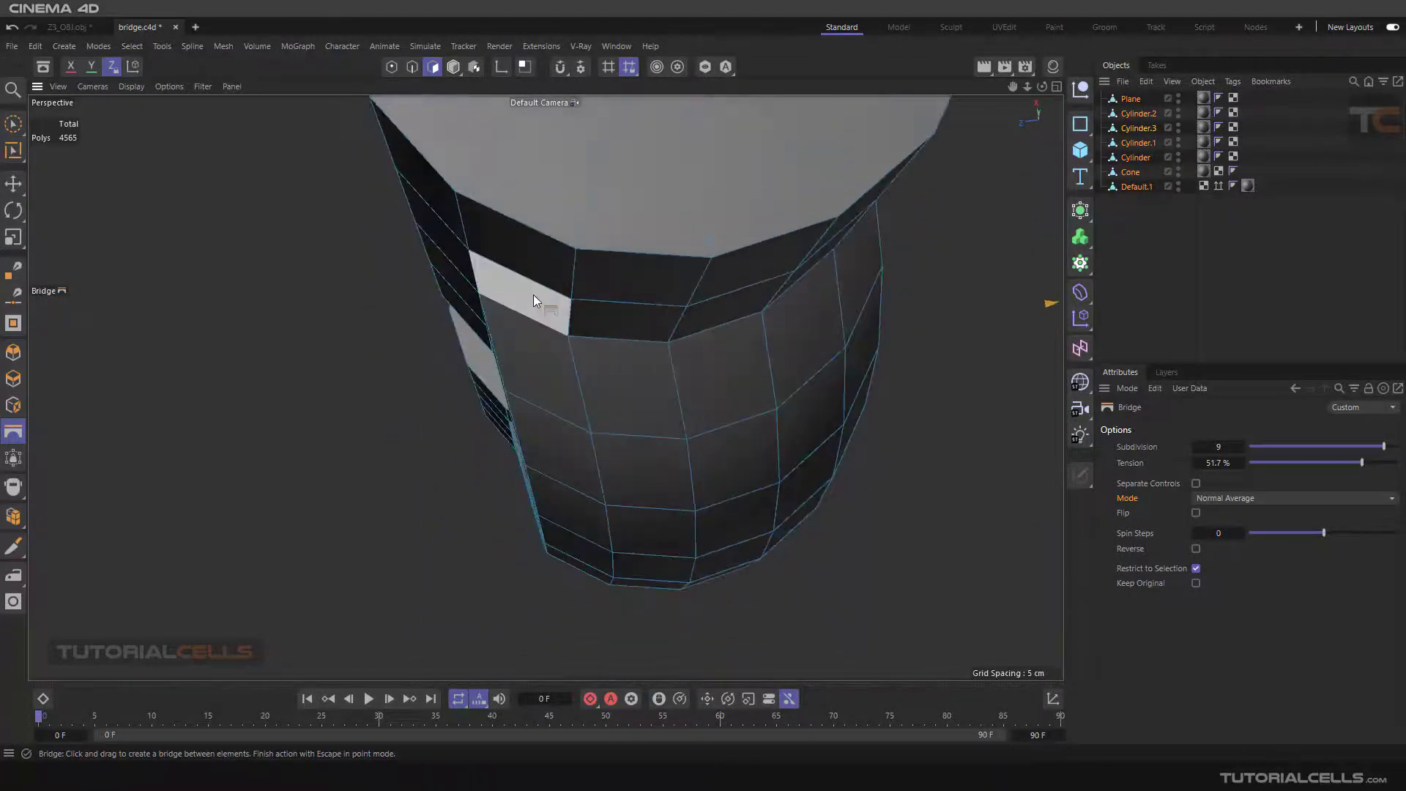
pyautogui.scroll(5, 466, 419)
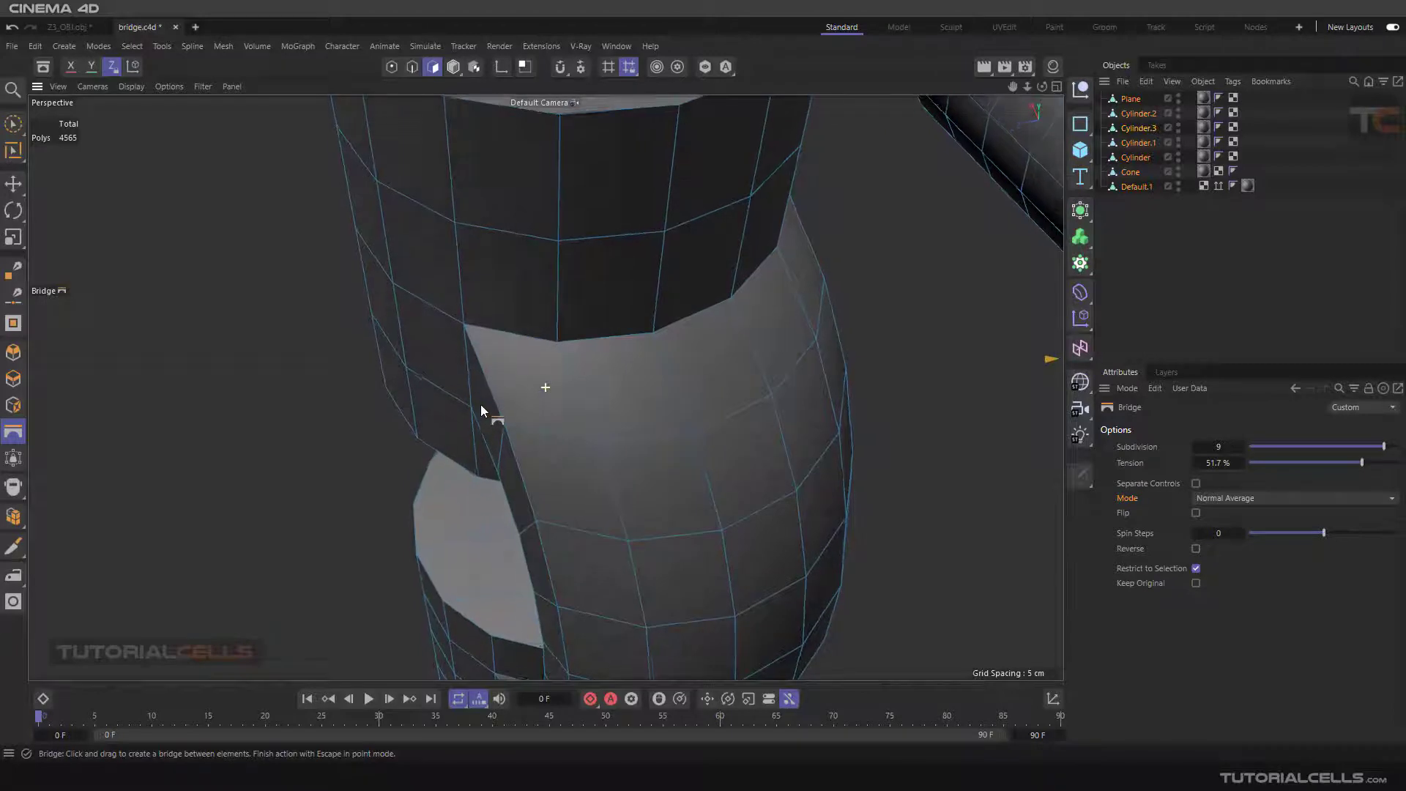
pyautogui.scroll(-3, 135, 173)
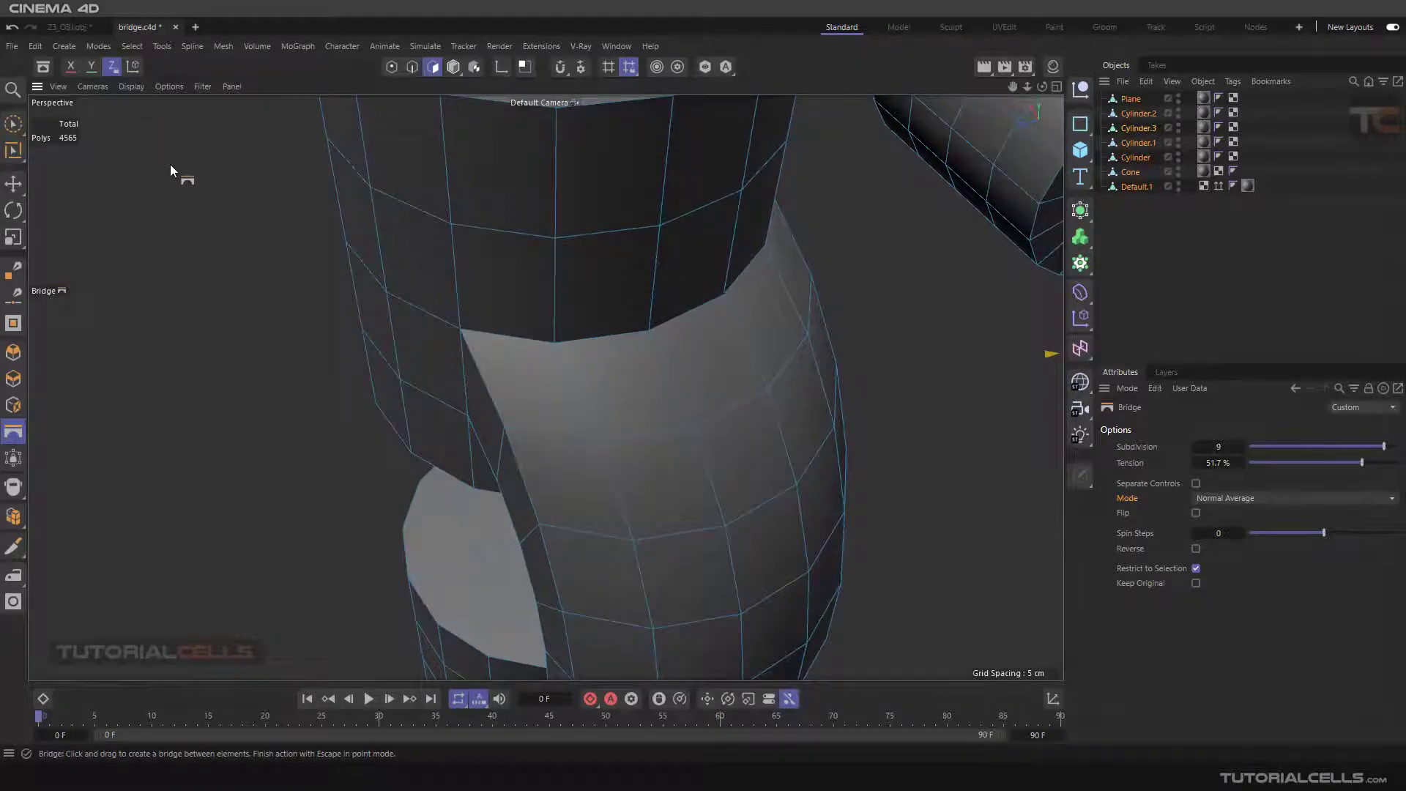
pyautogui.scroll(-4, 138, 173)
pyautogui.keyDown('alt'); pyautogui.moveTo(354, 340); pyautogui.dragTo(585, 406); pyautogui.keyUp('alt')
# Lower the bridge Tension to 48.8% and compare the Mode options with the reference image
pyautogui.moveTo(1323, 462); pyautogui.dragTo(1398, 445)
pyautogui.scroll(-3, 812, 517)
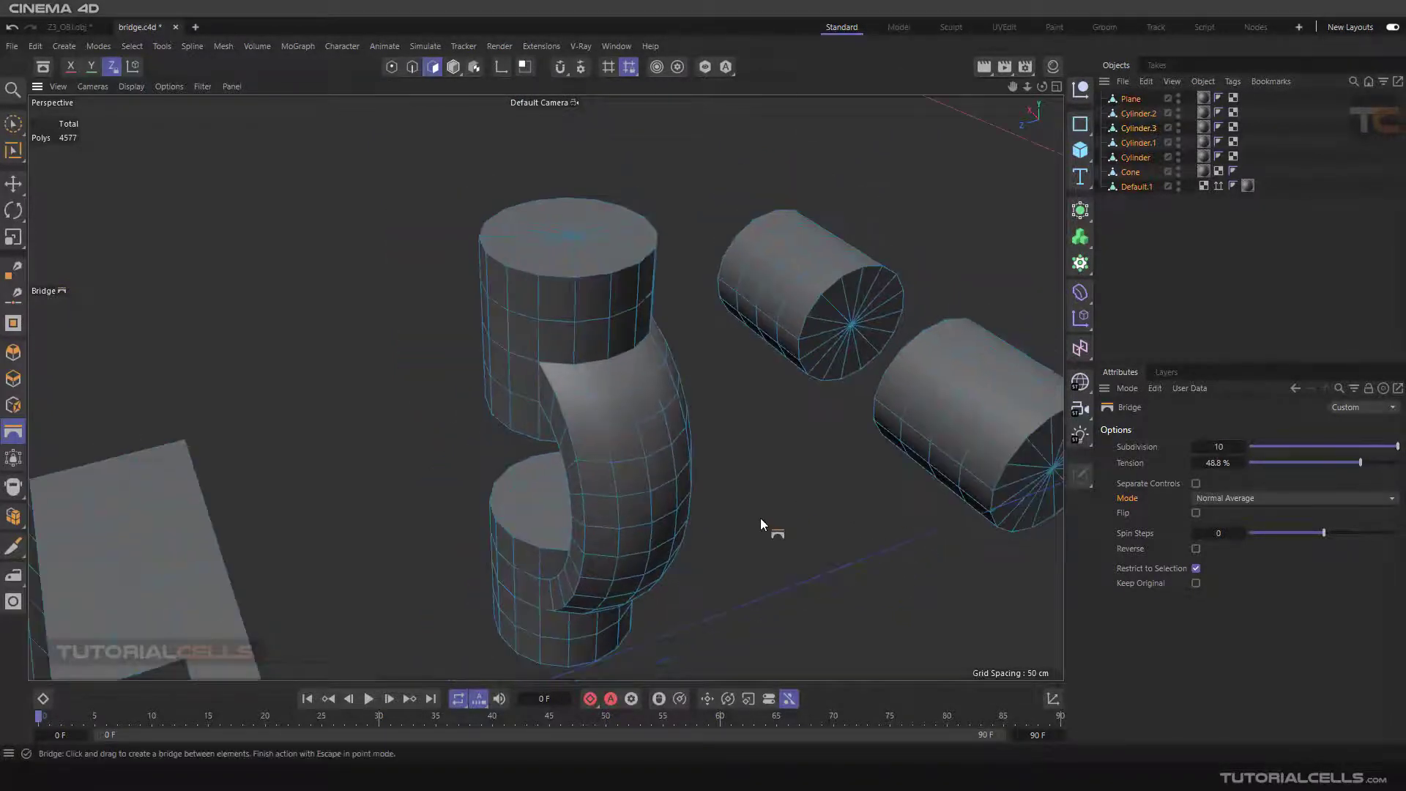
pyautogui.keyDown('alt'); pyautogui.moveTo(758, 516); pyautogui.dragTo(792, 427, button='middle'); pyautogui.keyUp('alt')
pyautogui.scroll(3, 626, 399)
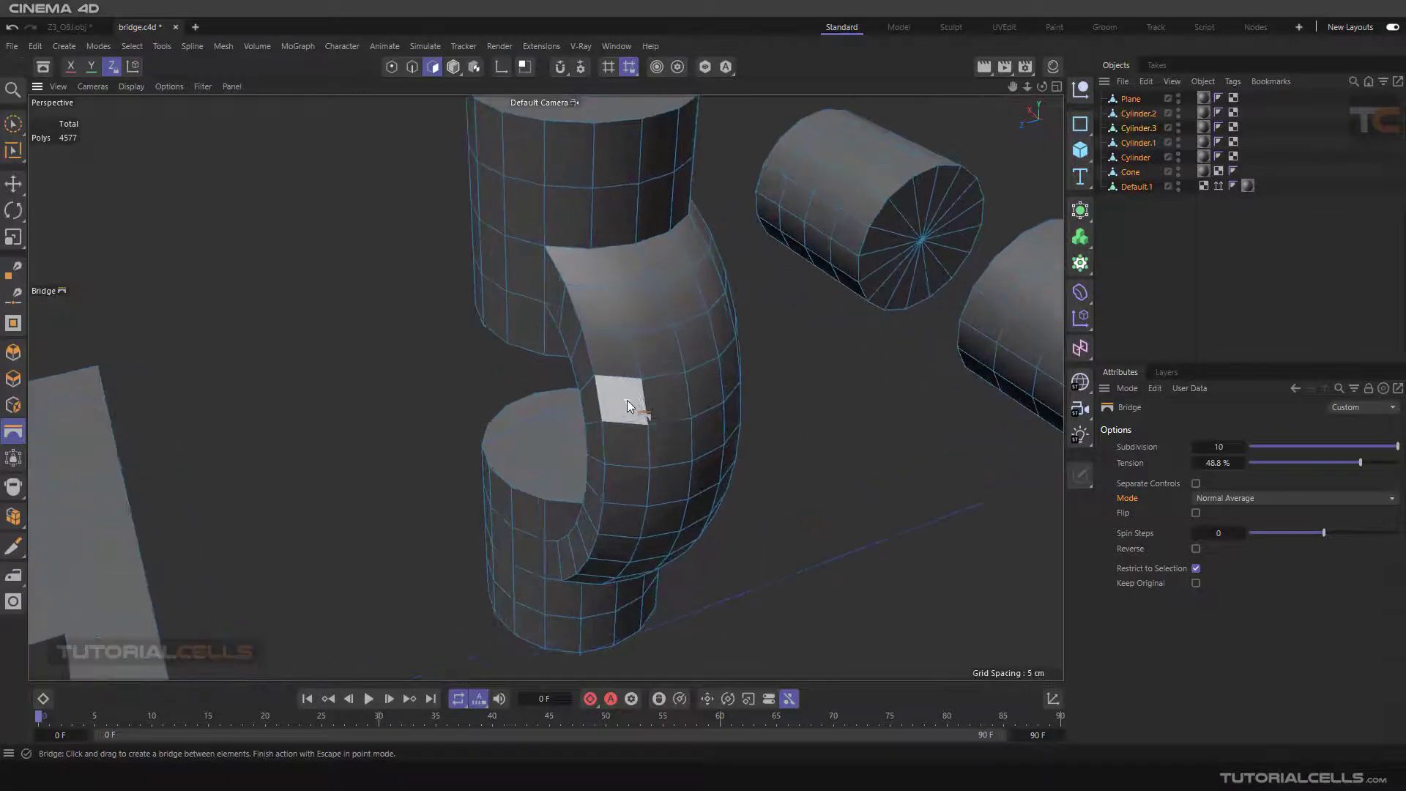
pyautogui.click(1222, 499)
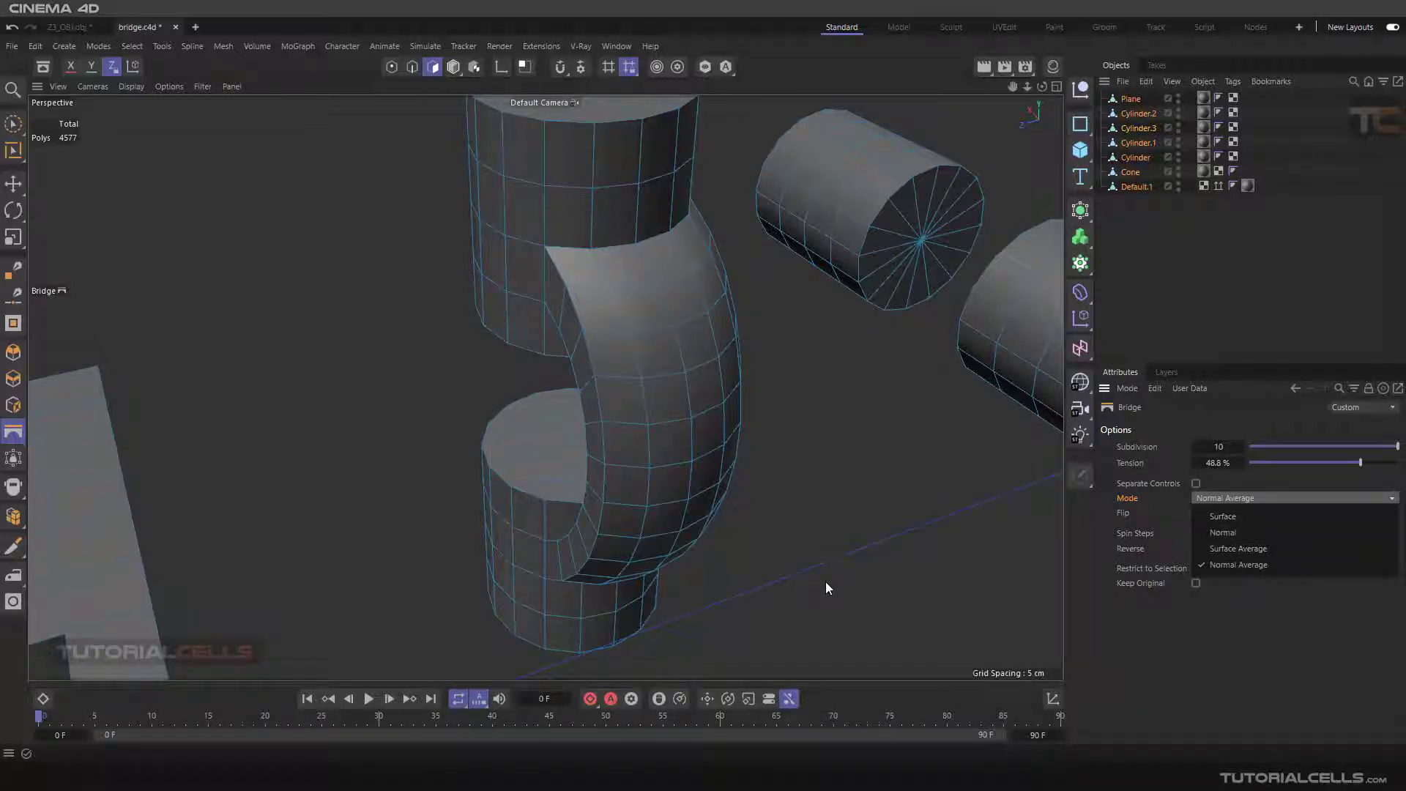
pyautogui.hotkey('alt', 'Tab')
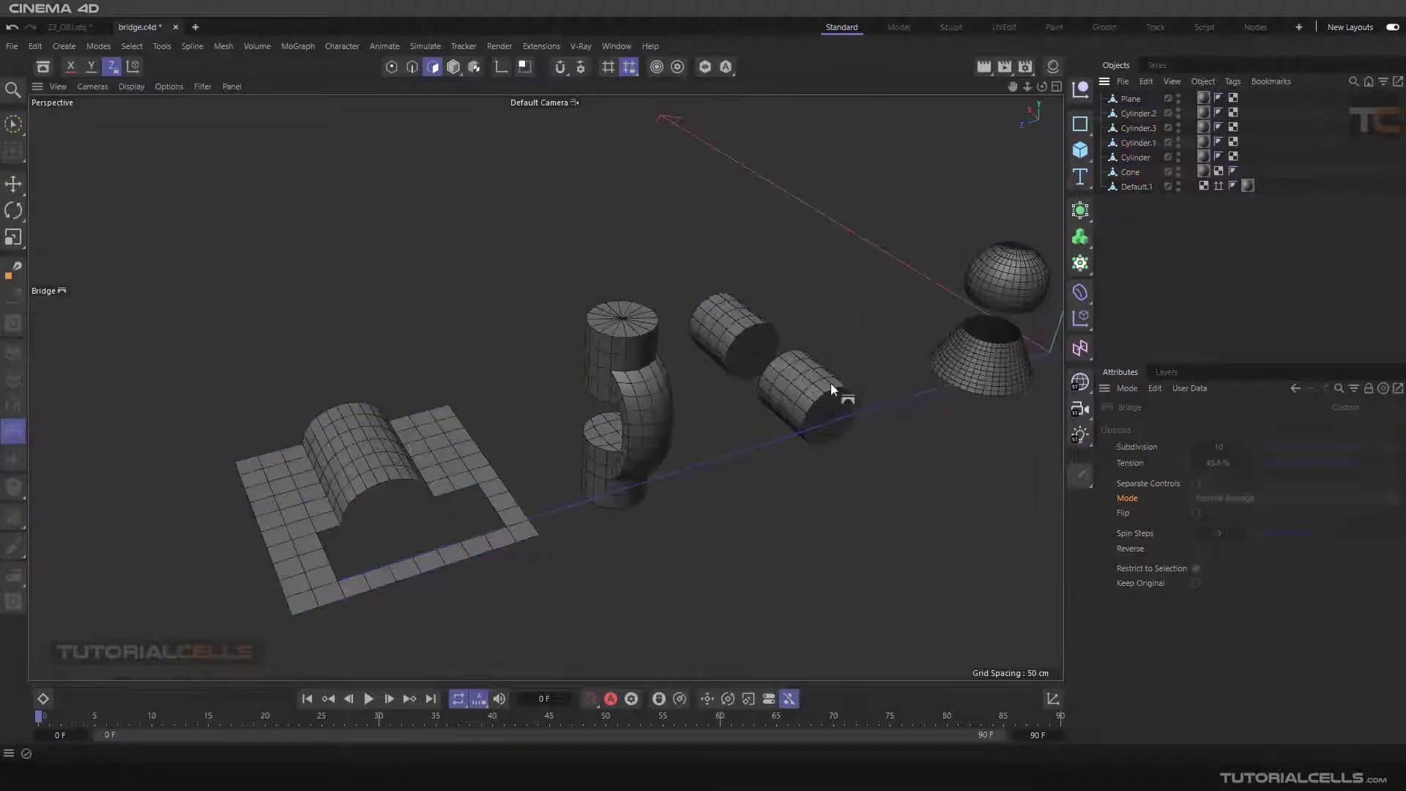
# Select both horizontal cylinders, Cylinder and Cylinder.1, as whole objects
pyautogui.click(454, 66)
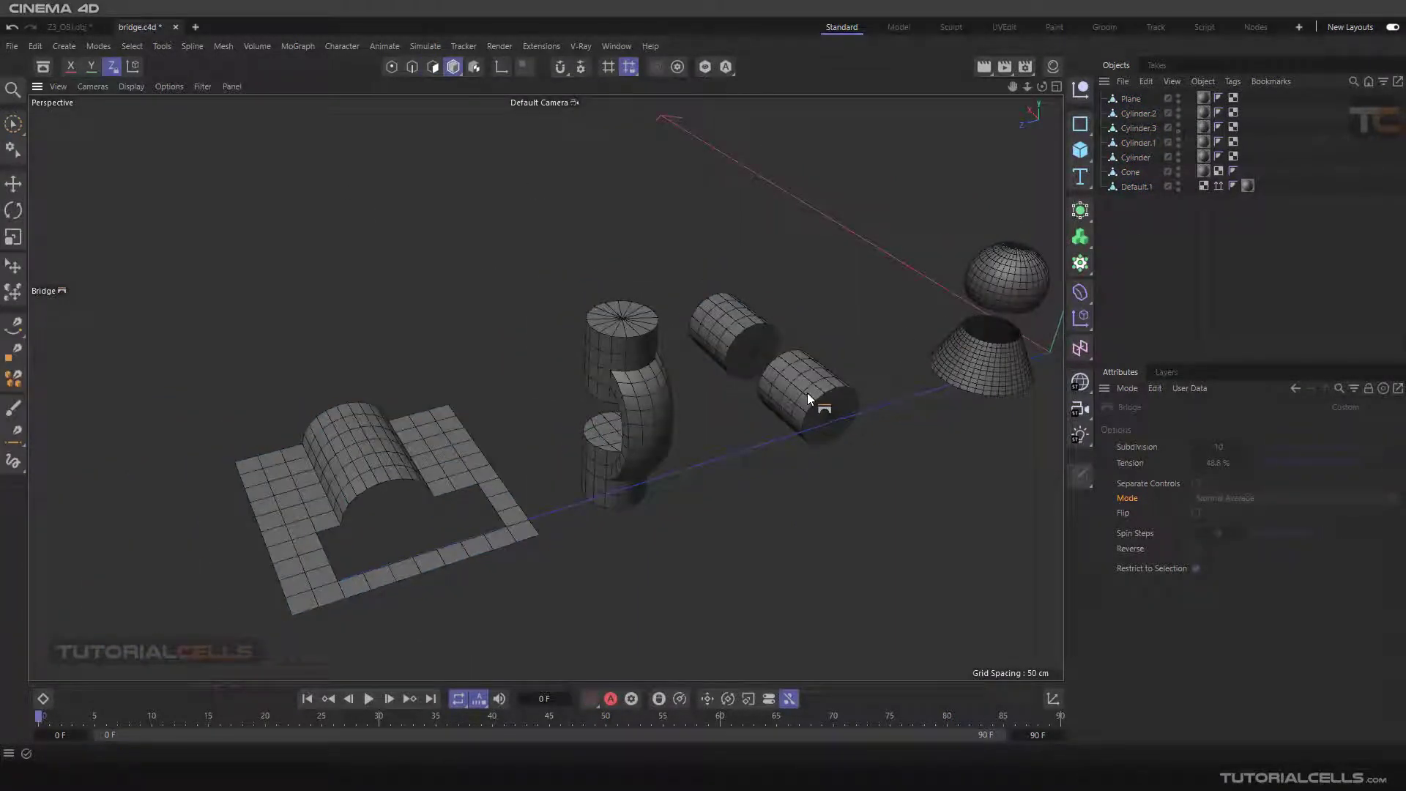
pyautogui.click(13, 183)
pyautogui.click(780, 376)
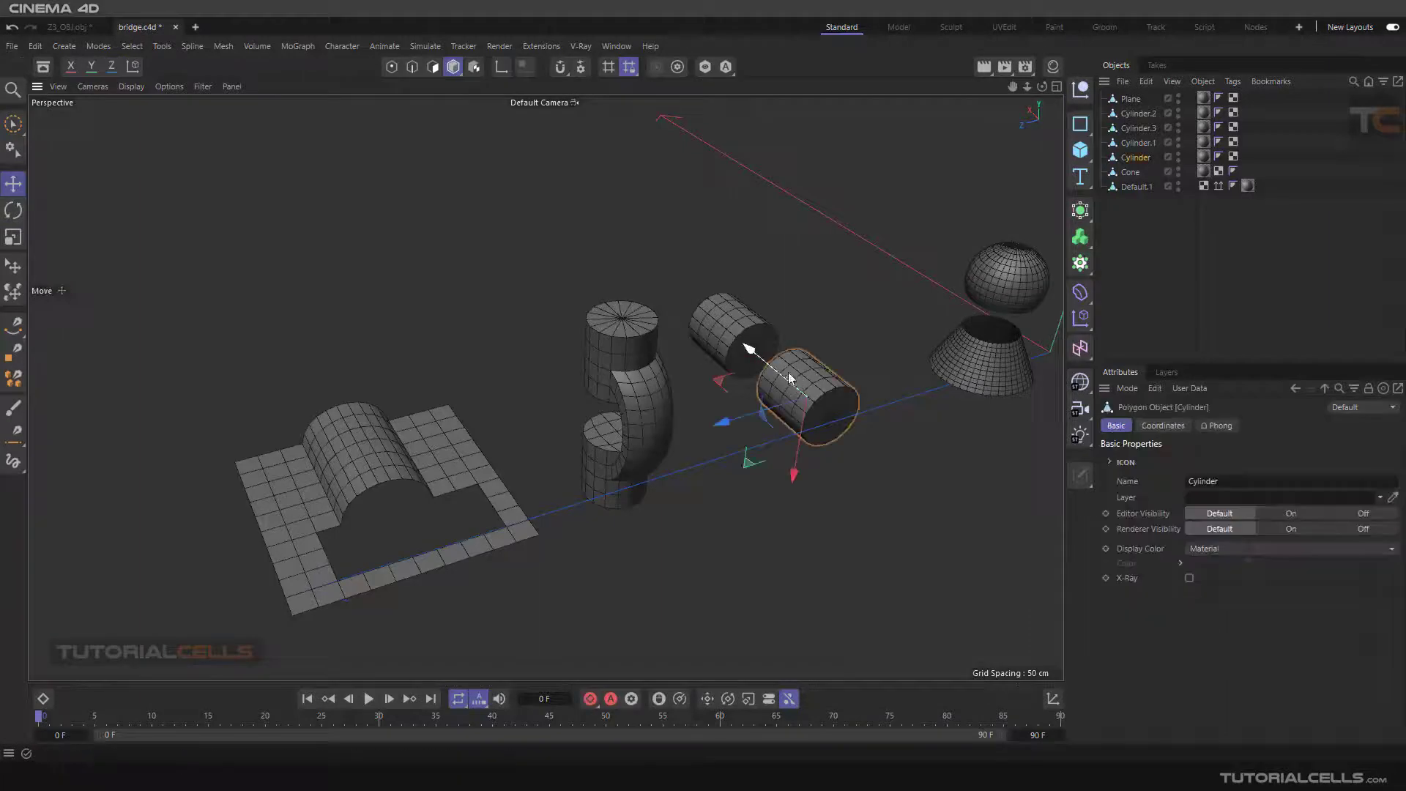
pyautogui.keyDown('shift'); pyautogui.click(749, 329); pyautogui.keyUp('shift')
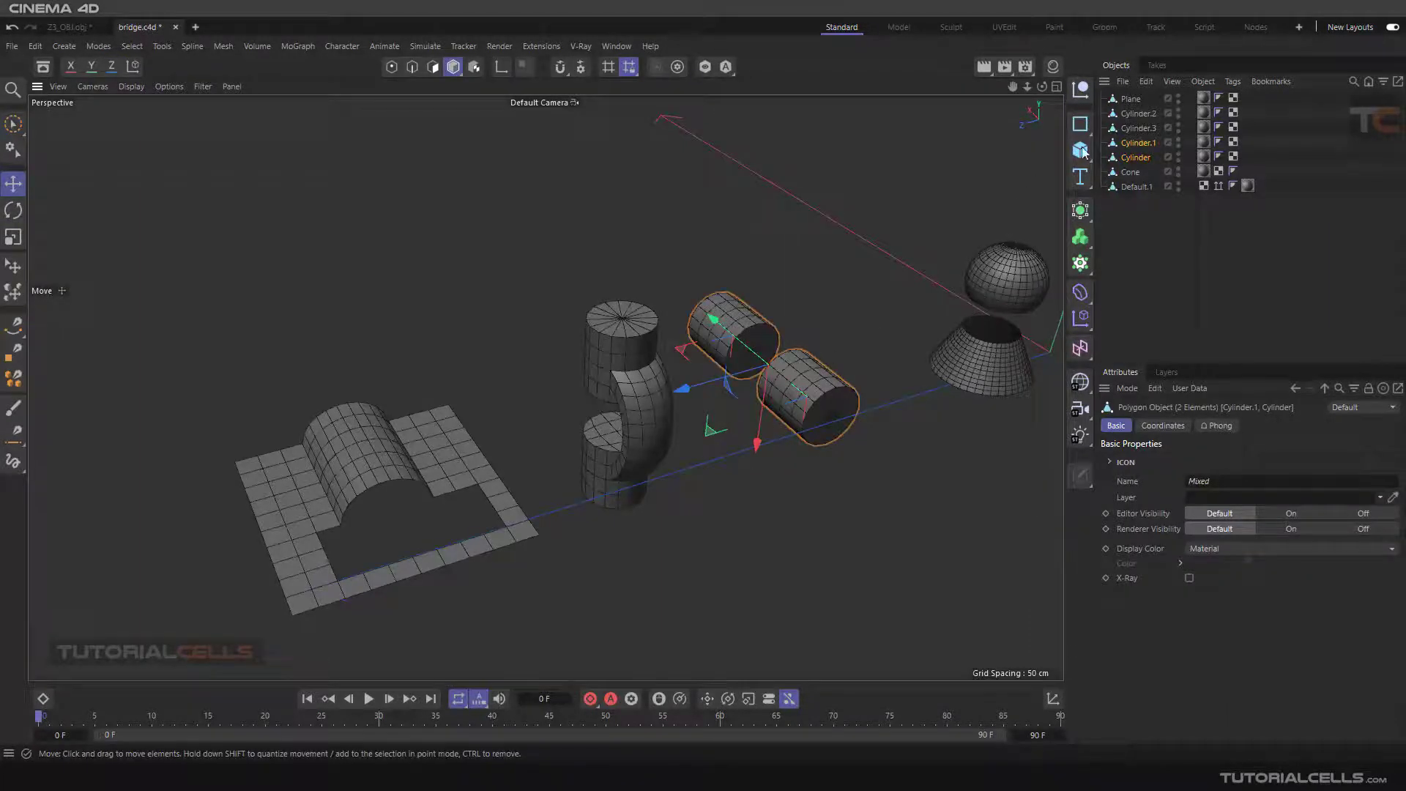
pyautogui.scroll(5, 763, 350)
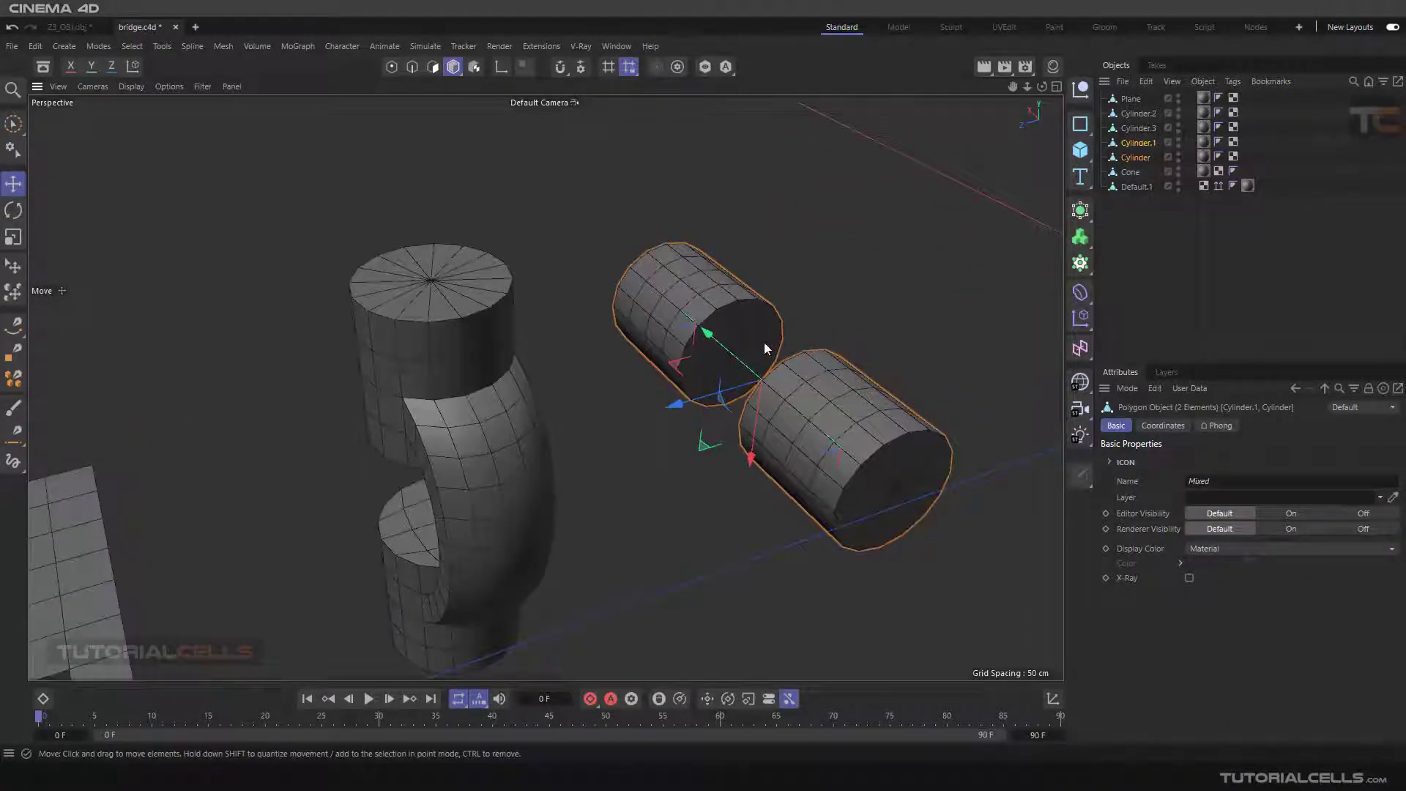
# Select the facing cap polygon on each cylinder, undoing an accidental pull of one cap
pyautogui.click(434, 68)
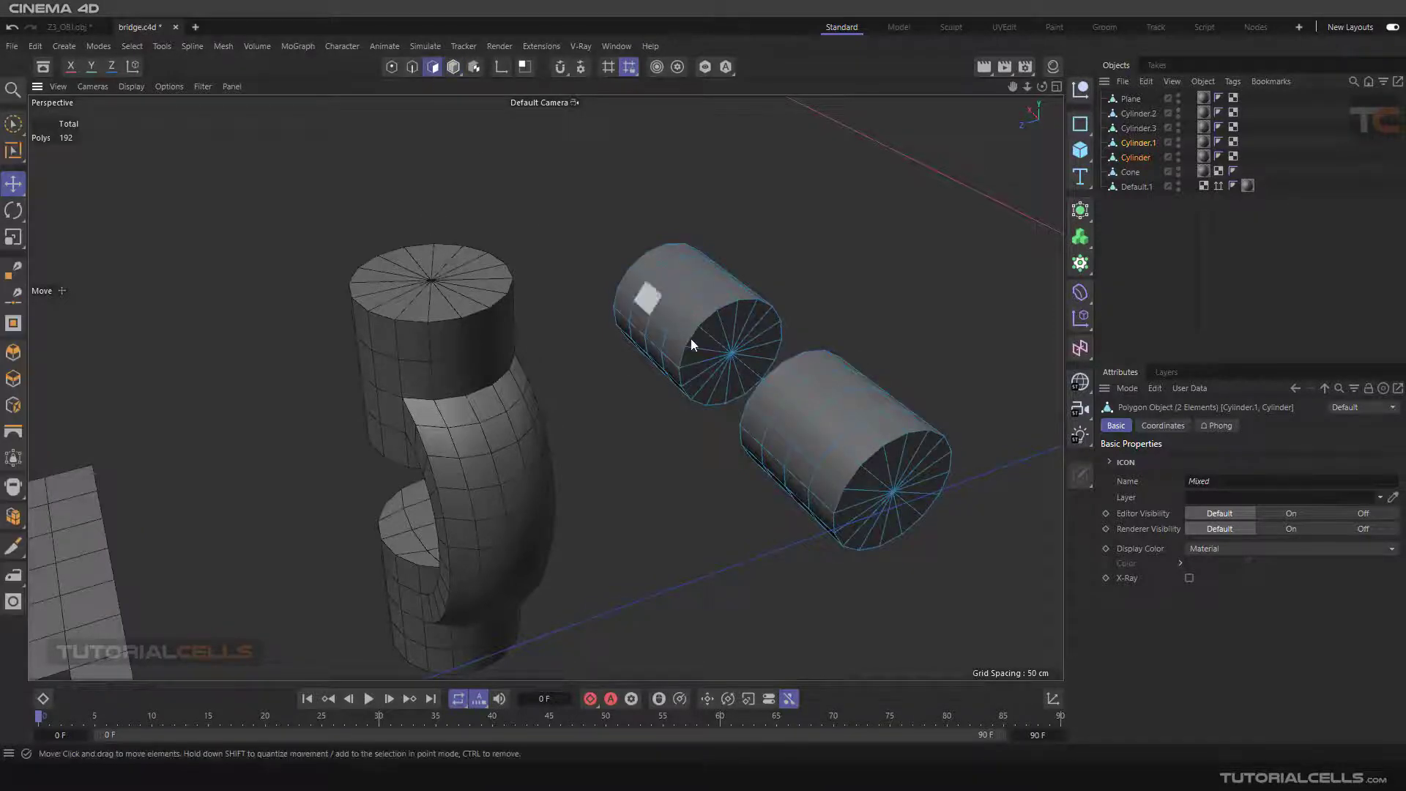
pyautogui.scroll(5, 710, 351)
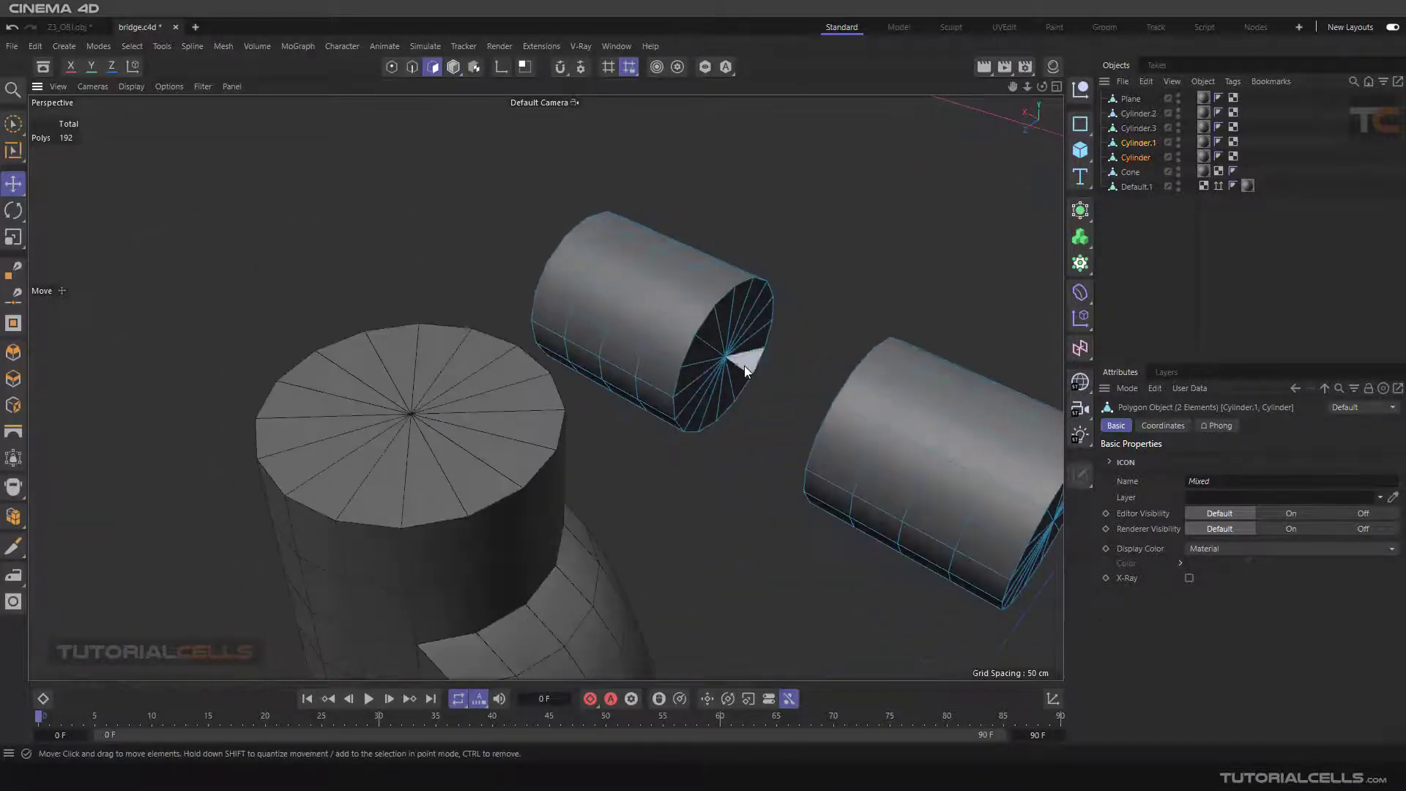
pyautogui.click(704, 332)
pyautogui.moveTo(761, 429); pyautogui.dragTo(678, 275)
pyautogui.hotkey('ctrl', 'z')
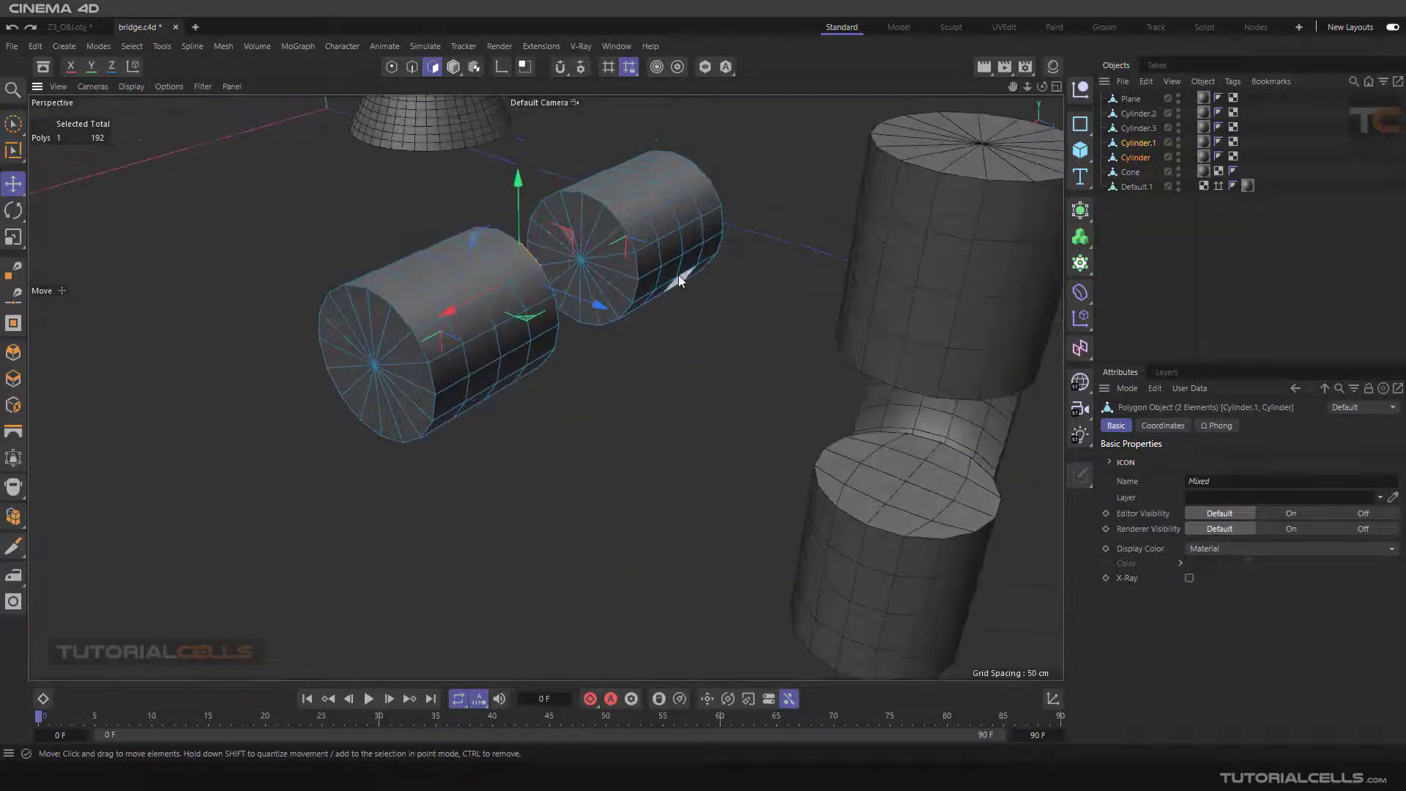
pyautogui.keyDown('shift'); pyautogui.click(601, 231); pyautogui.keyUp('shift')
pyautogui.scroll(3, 593, 375)
pyautogui.rightClick(595, 375)
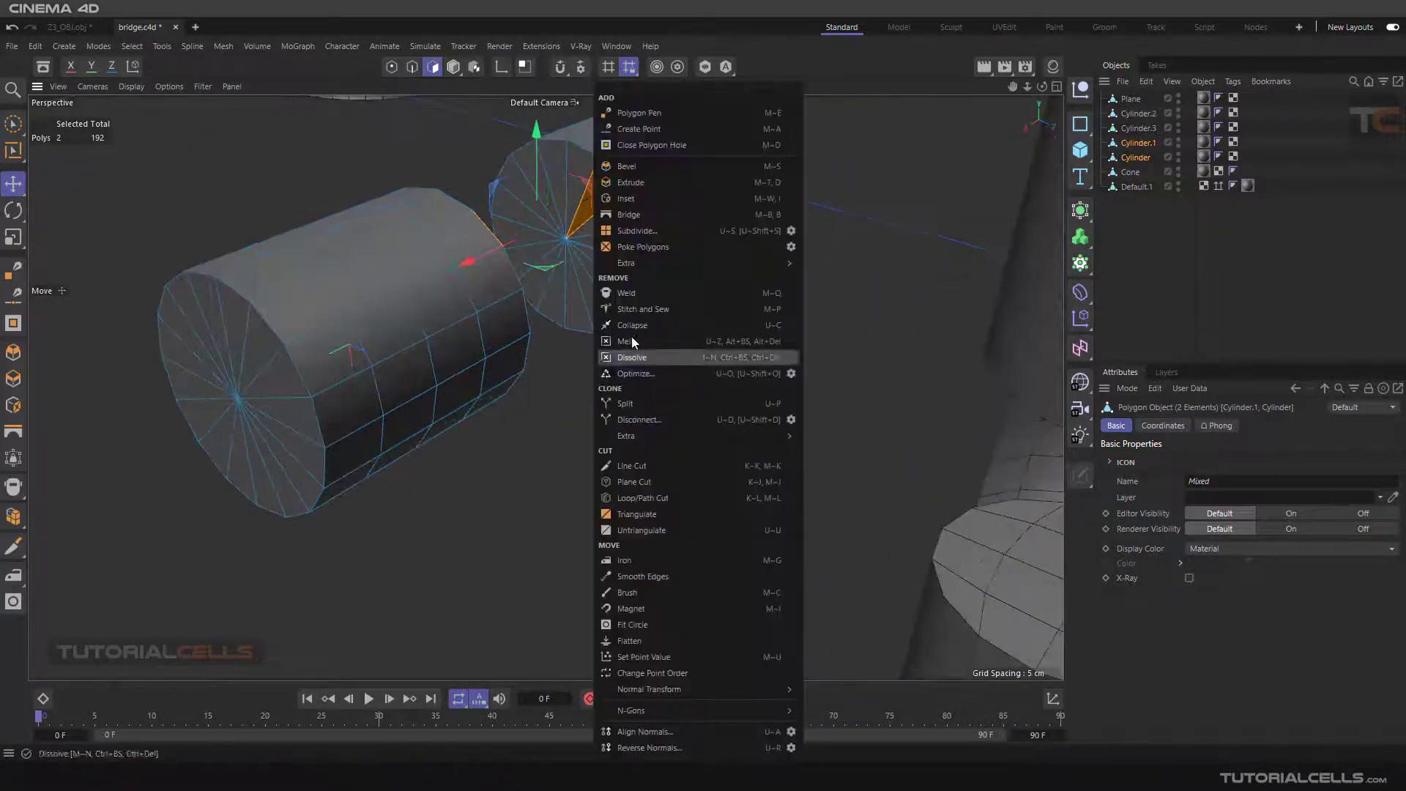
# Bridge the two facing cylinder caps with a thin tube, then undo the tube
pyautogui.click(644, 219)
pyautogui.keyDown('alt'); pyautogui.moveTo(591, 241); pyautogui.dragTo(627, 335); pyautogui.keyUp('alt')
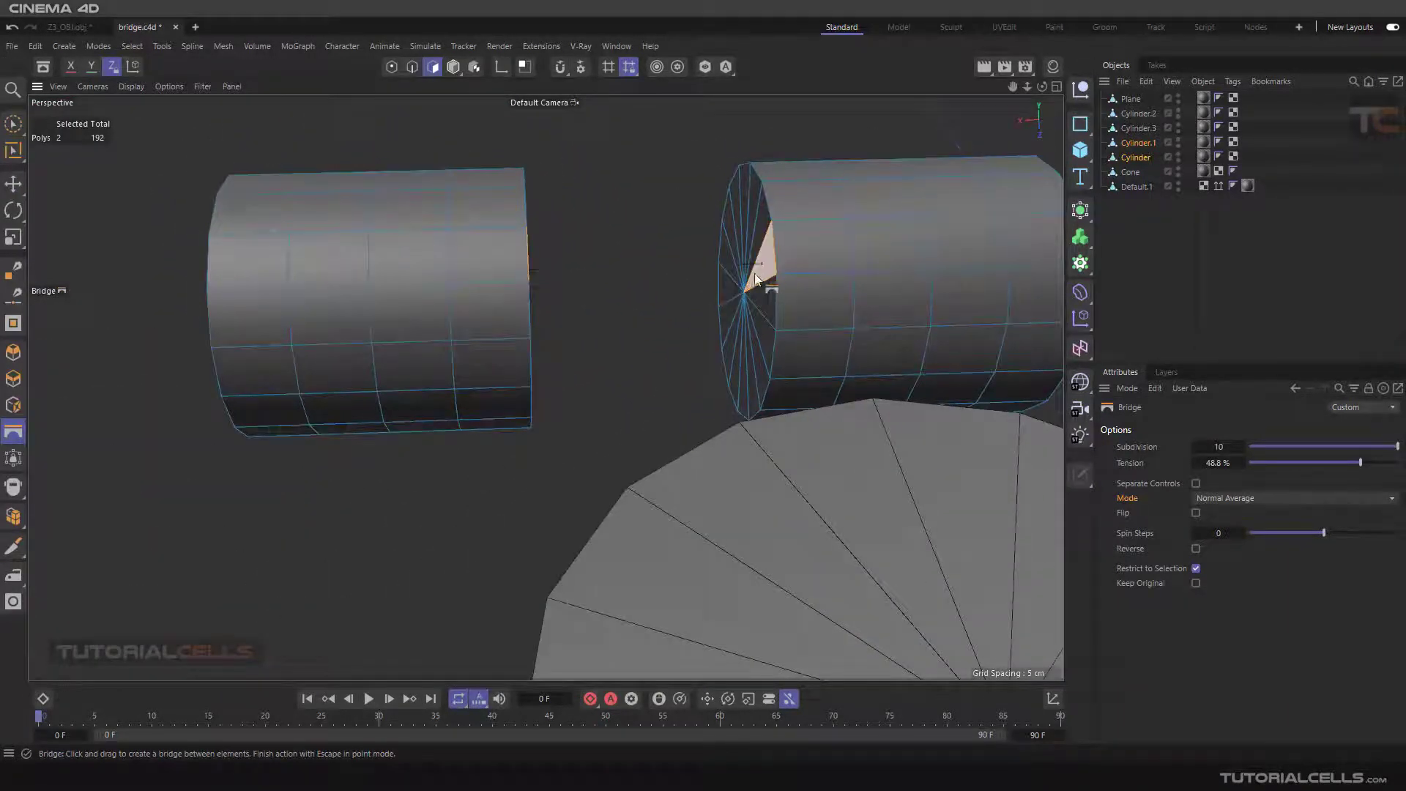
pyautogui.moveTo(756, 279); pyautogui.dragTo(551, 278)
pyautogui.keyDown('alt'); pyautogui.moveTo(607, 347); pyautogui.dragTo(452, 345); pyautogui.keyUp('alt')
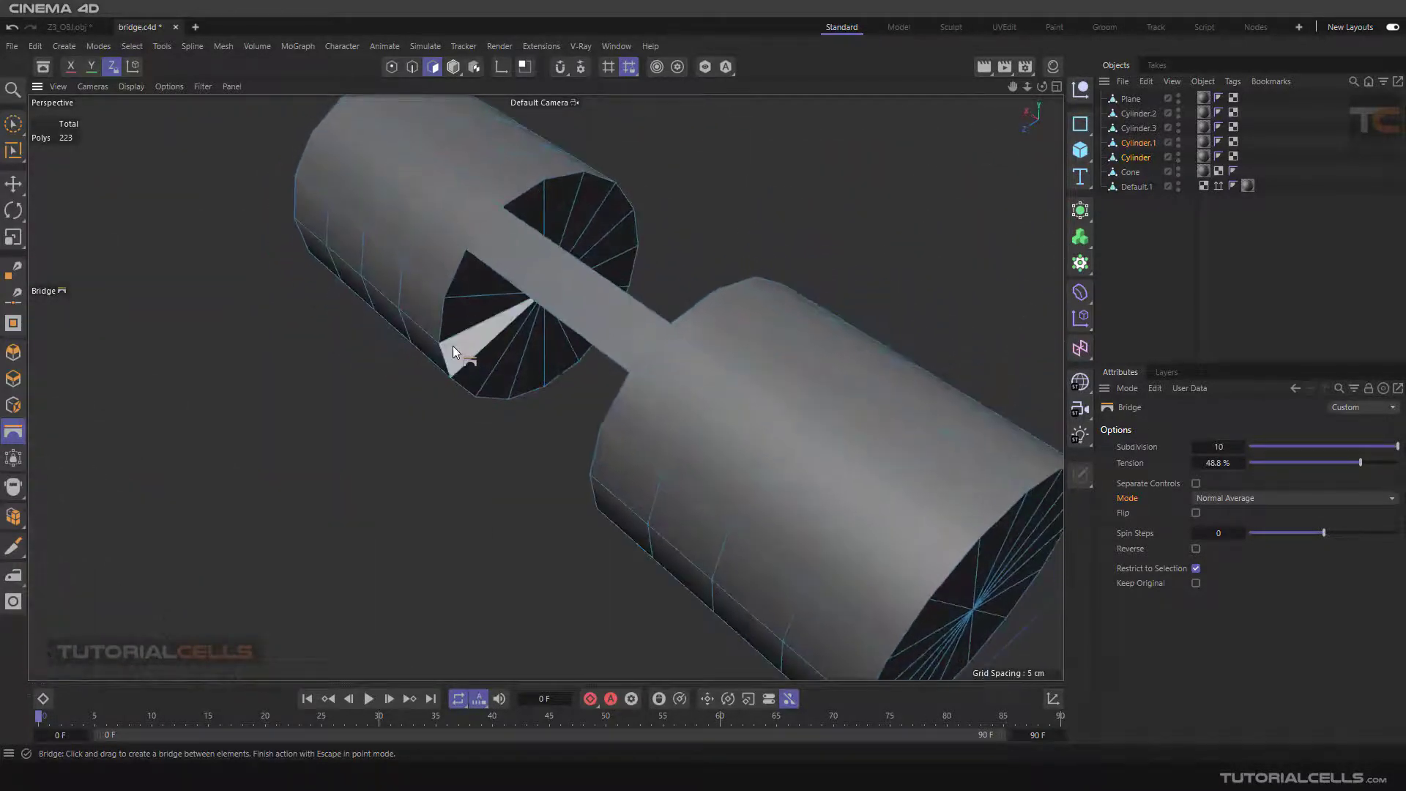
pyautogui.scroll(-2, 631, 380)
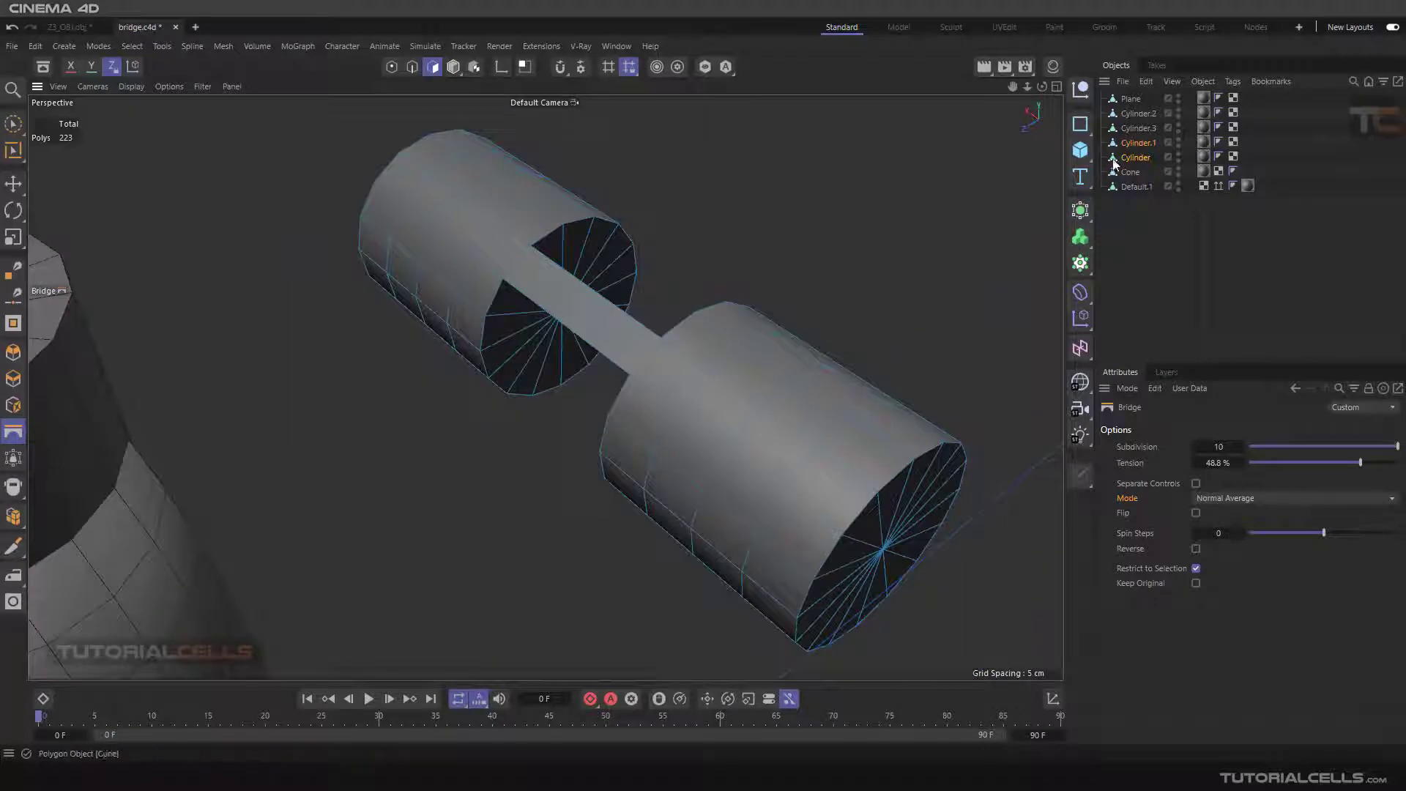
pyautogui.hotkey('ctrl', 'z')
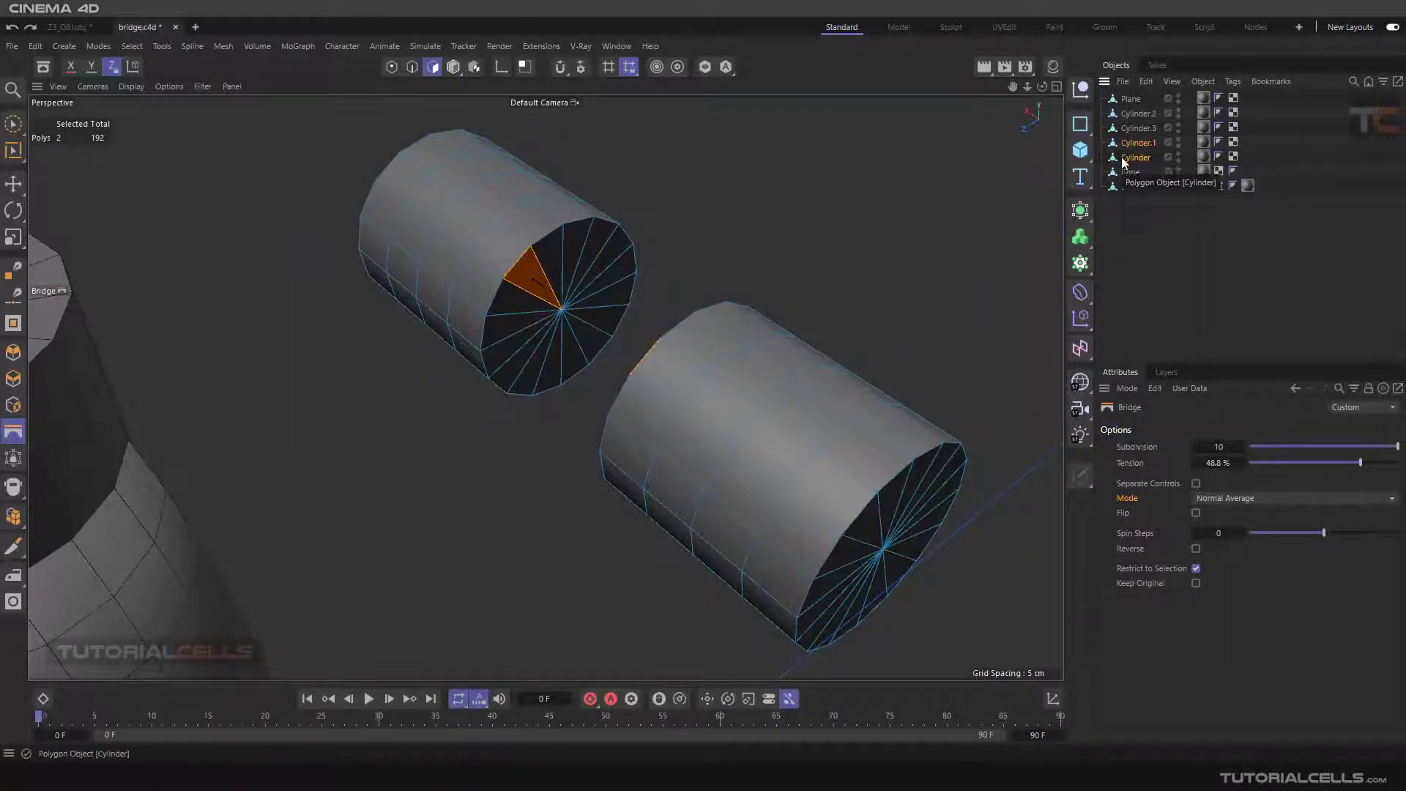
# Merge Cylinder and Cylinder.1 into one object with Connect Objects + Delete
pyautogui.rightClick(1122, 157)
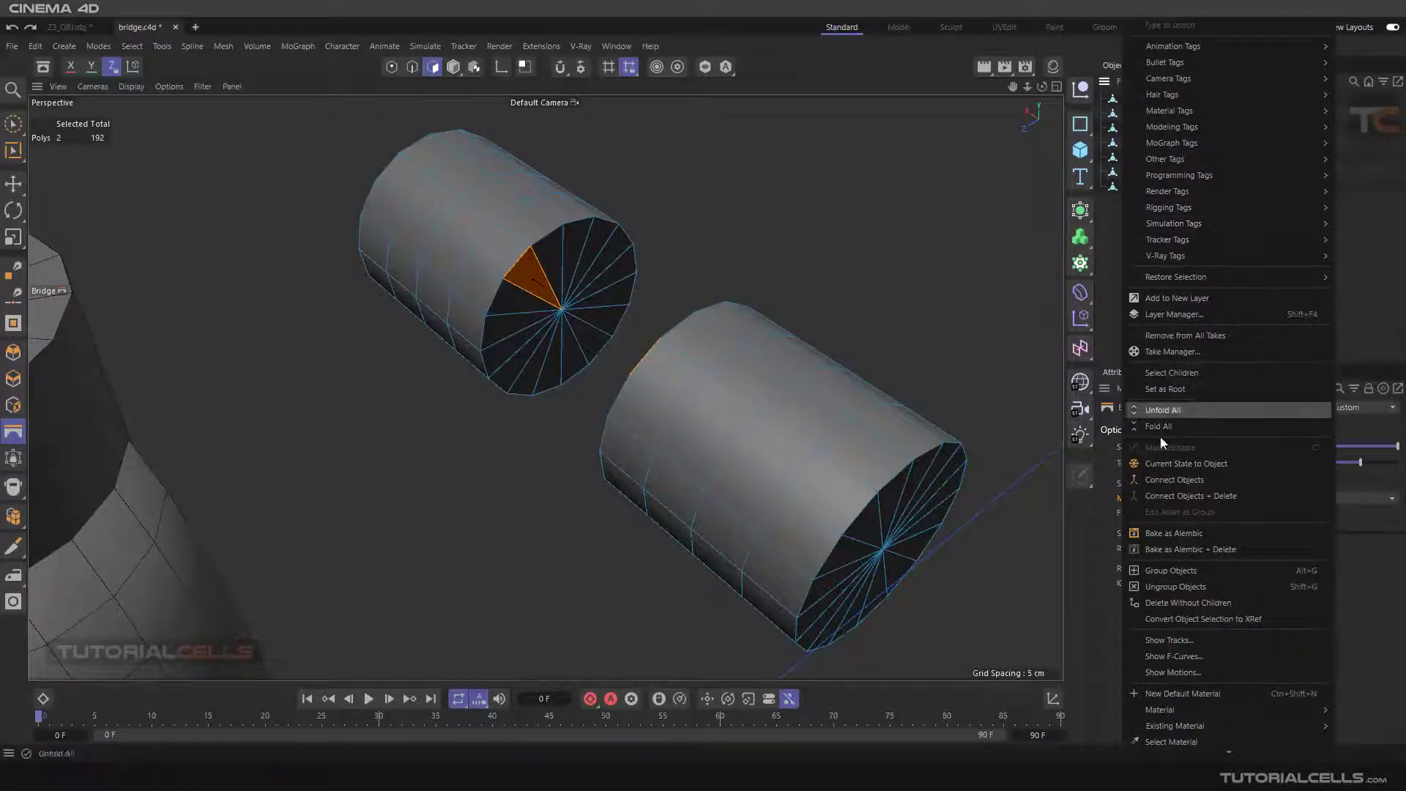
pyautogui.click(1089, 525)
pyautogui.moveTo(1086, 476); pyautogui.dragTo(1147, 586)
# Inspect the merged cylinders and show the Edge vs Polygon mode bridge reference image
pyautogui.scroll(-2, 616, 346)
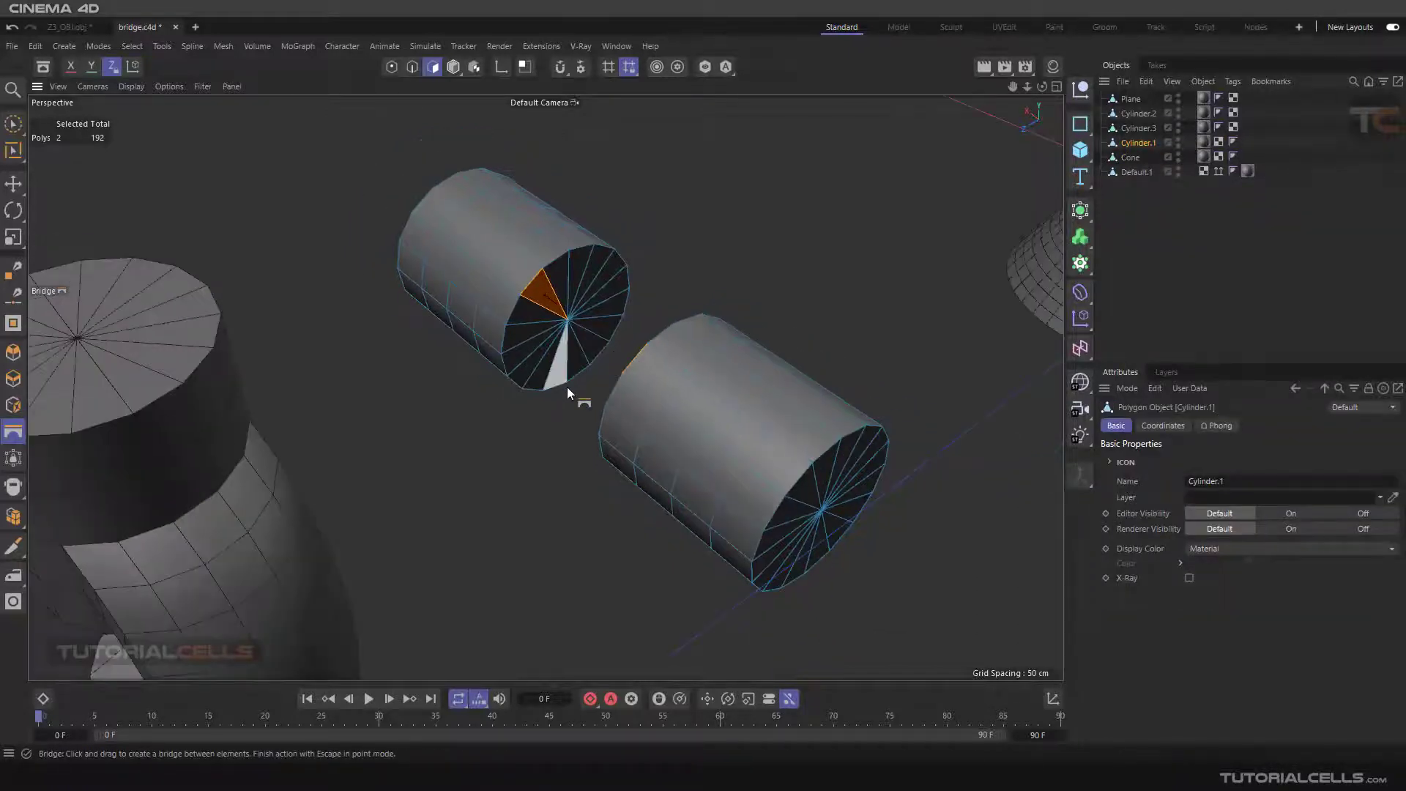
pyautogui.moveTo(567, 386)
pyautogui.keyDown('alt'); pyautogui.mouseDown()
pyautogui.moveTo(753, 377)
pyautogui.moveTo(579, 393)
pyautogui.mouseUp(); pyautogui.keyUp('alt')
pyautogui.scroll(-3, 579, 392)
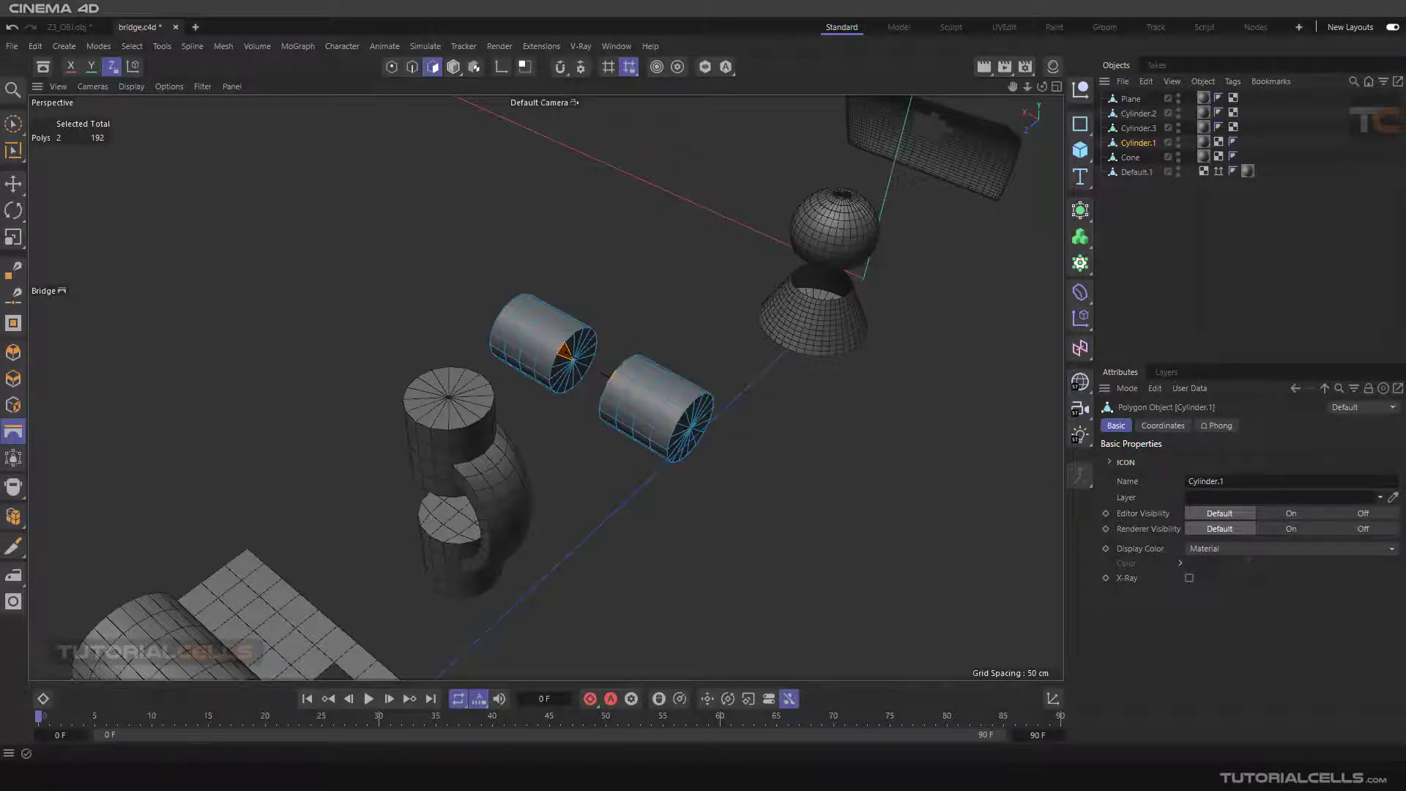
pyautogui.click(578, 776)
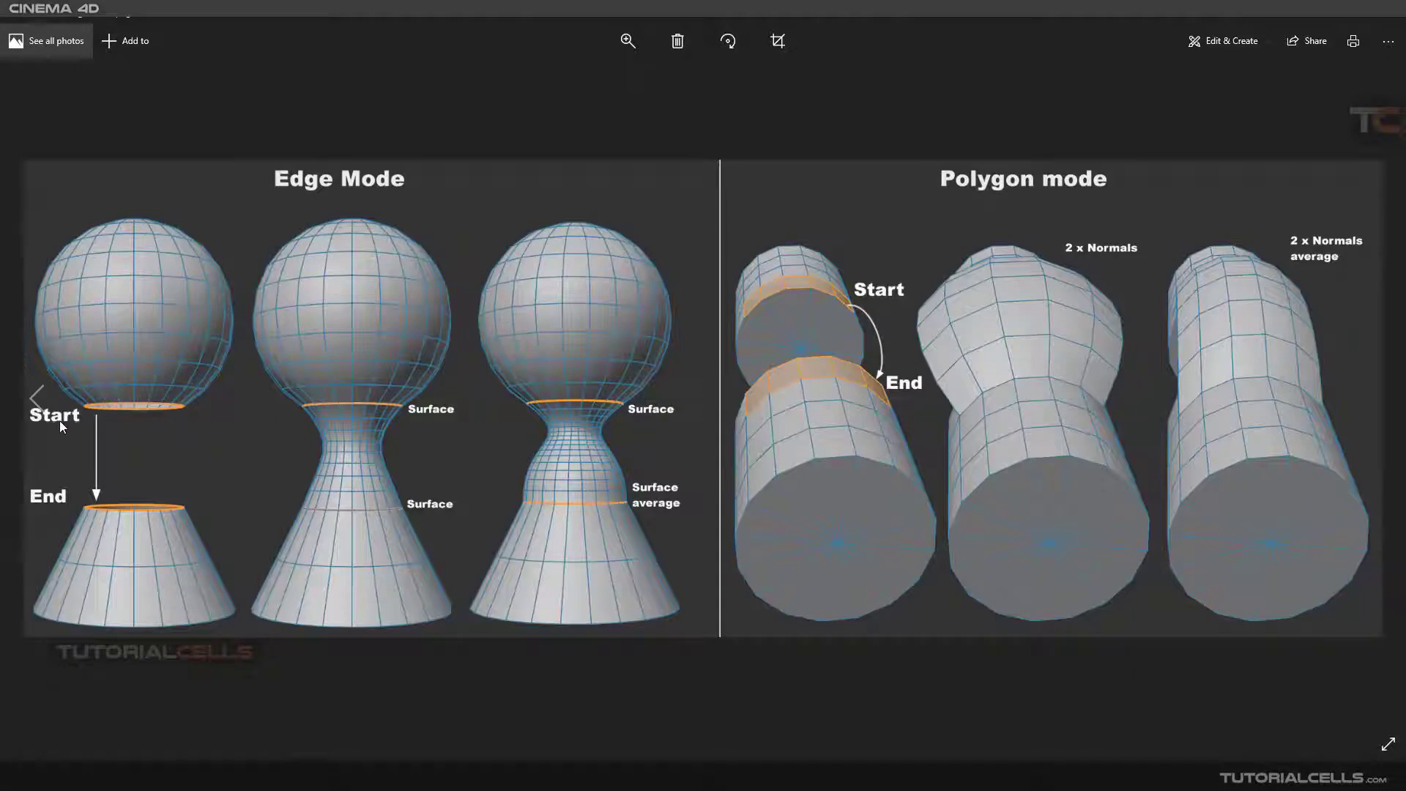
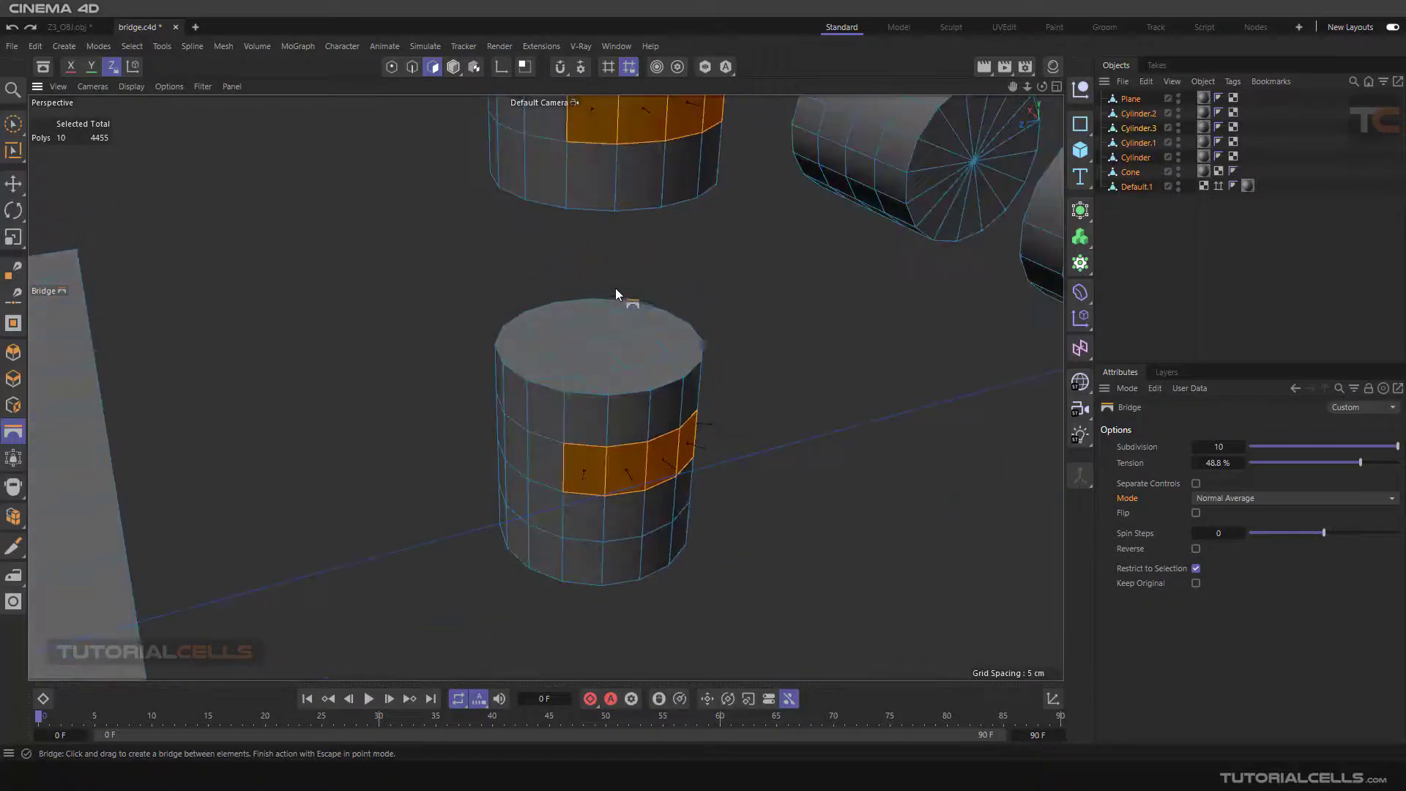
# Try a handle-shaped bridge between two side polygons of the cylinder, then undo it
pyautogui.keyDown('alt'); pyautogui.moveTo(615, 287); pyautogui.dragTo(579, 379, button='middle'); pyautogui.keyUp('alt')
pyautogui.scroll(-4, 578, 380)
pyautogui.keyDown('alt'); pyautogui.moveTo(580, 378); pyautogui.dragTo(552, 247); pyautogui.keyUp('alt')
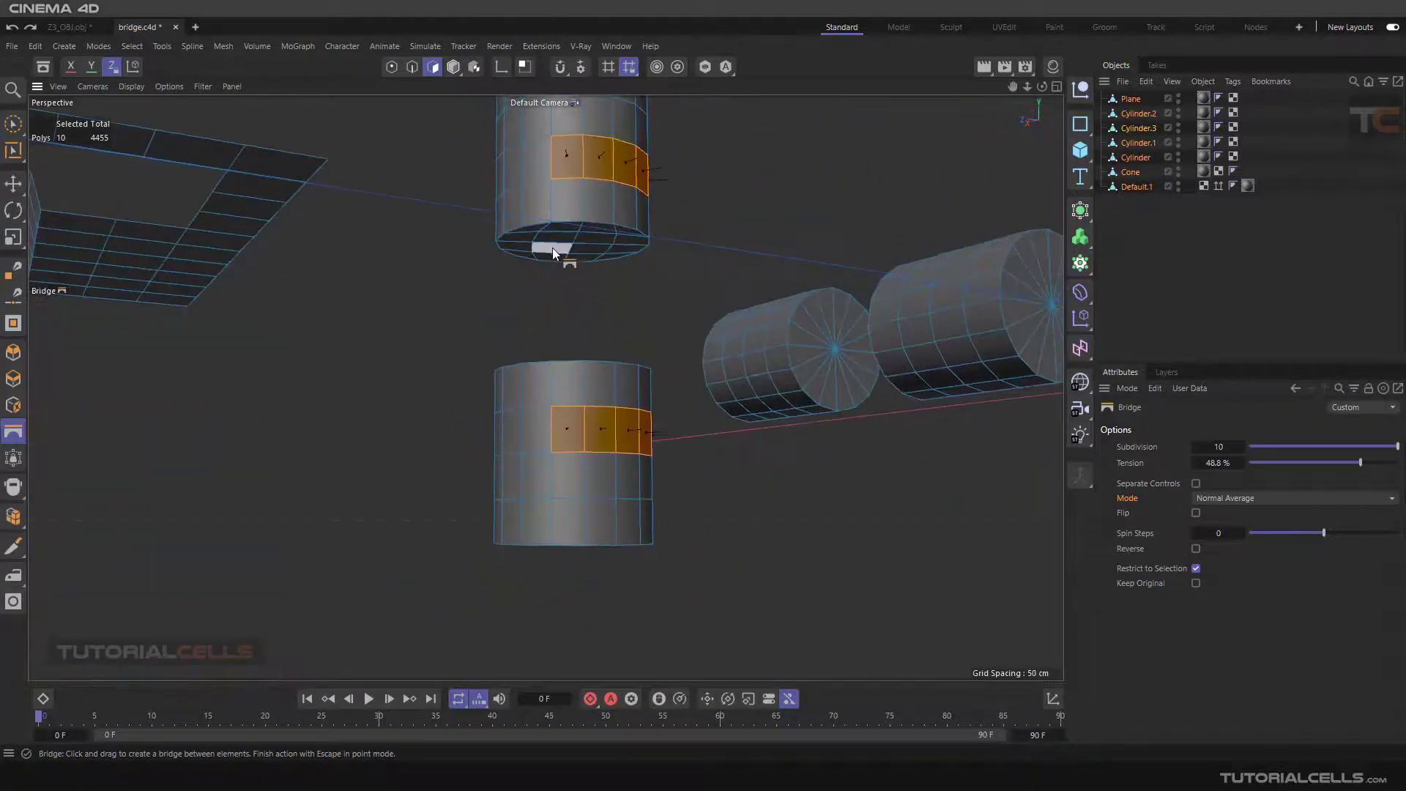
pyautogui.click(474, 292)
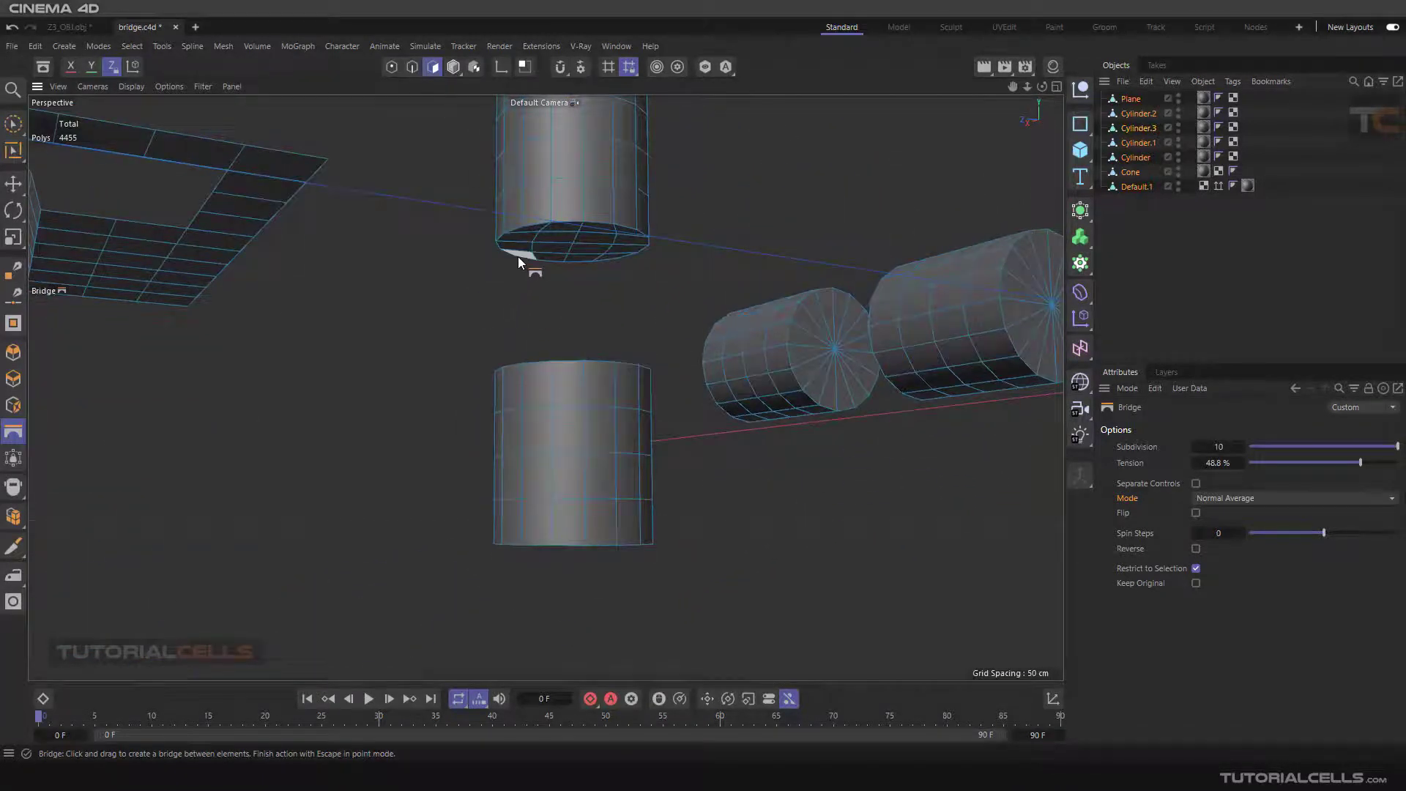
pyautogui.keyDown('alt'); pyautogui.moveTo(511, 275); pyautogui.dragTo(512, 261); pyautogui.keyUp('alt')
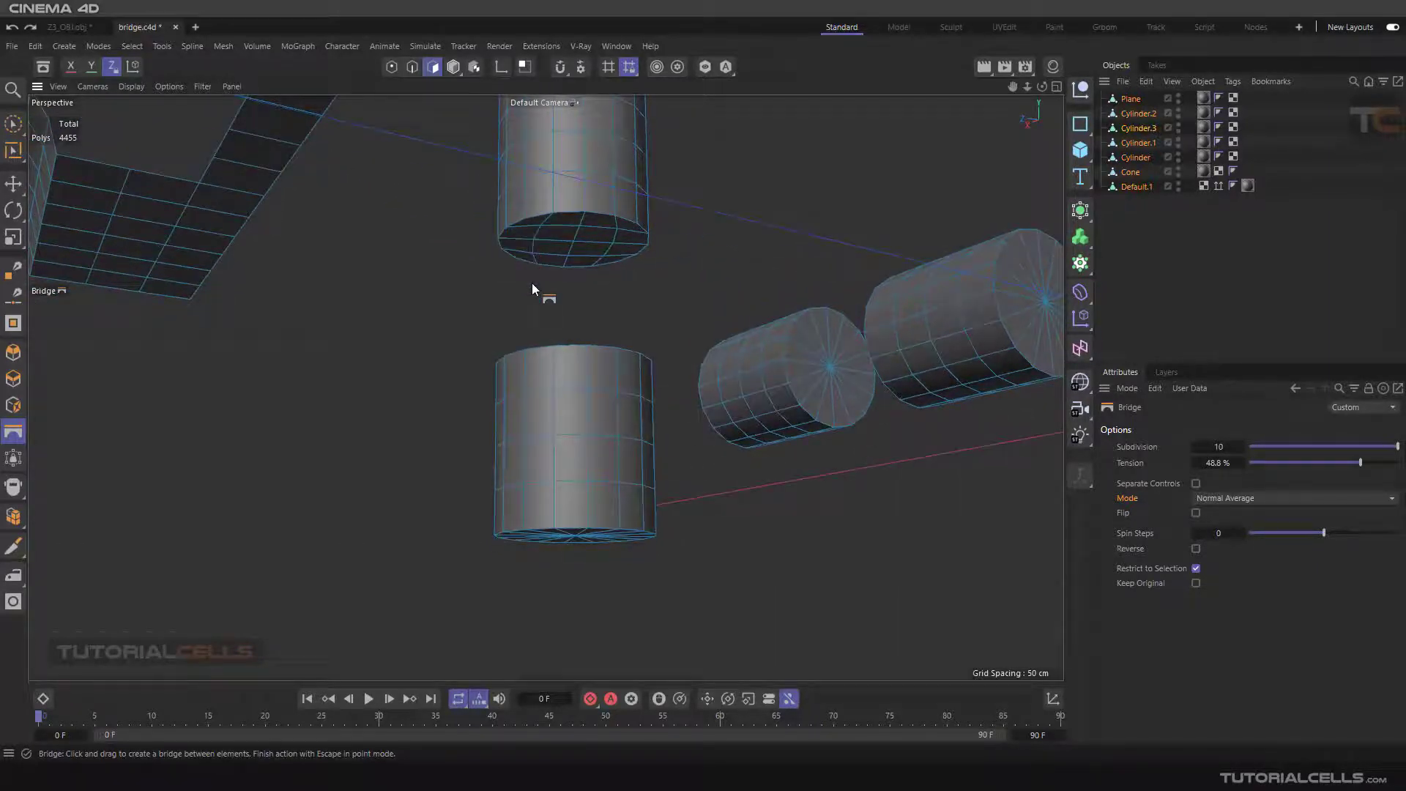
pyautogui.keyDown('alt'); pyautogui.moveTo(531, 283); pyautogui.dragTo(555, 221); pyautogui.keyUp('alt')
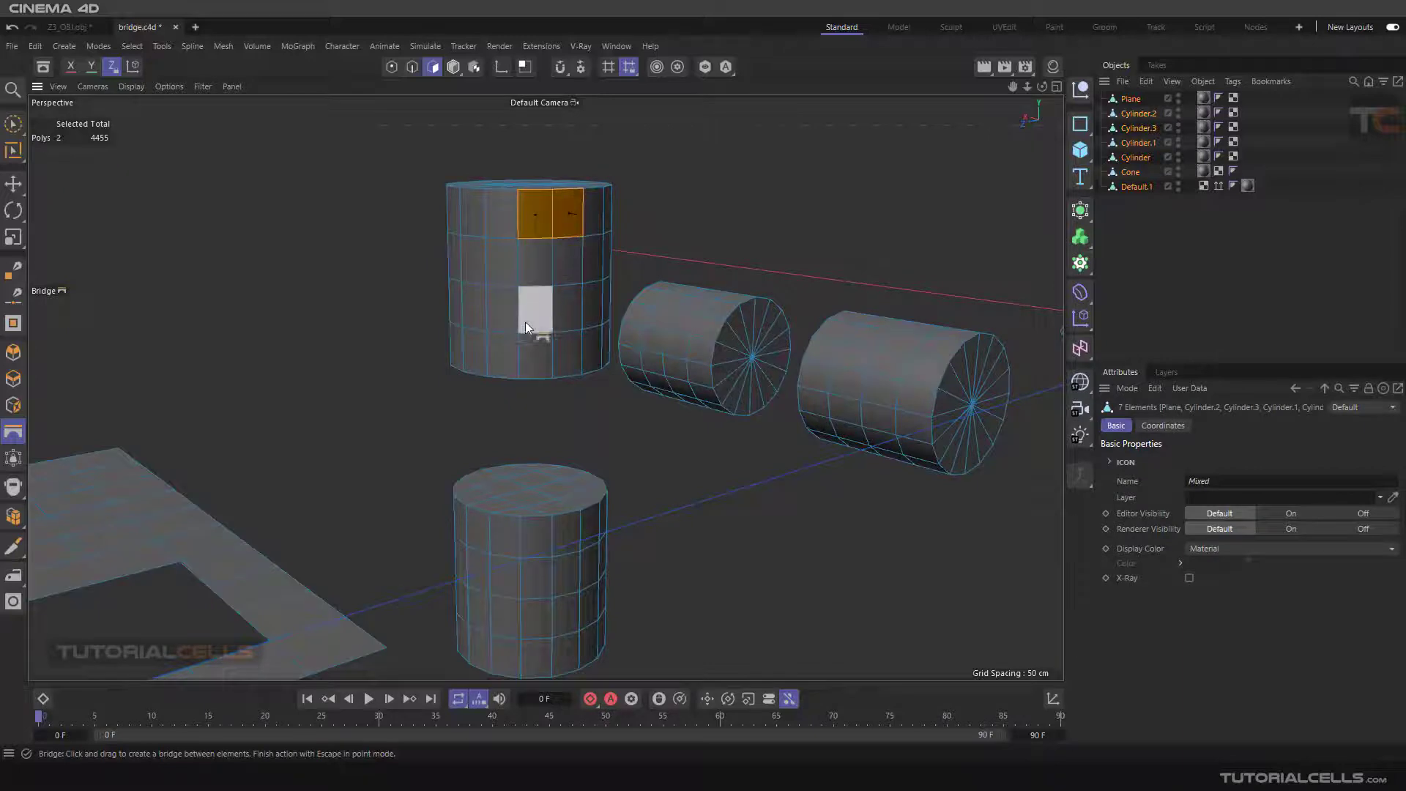
pyautogui.keyDown('alt'); pyautogui.moveTo(504, 338); pyautogui.dragTo(541, 241); pyautogui.keyUp('alt')
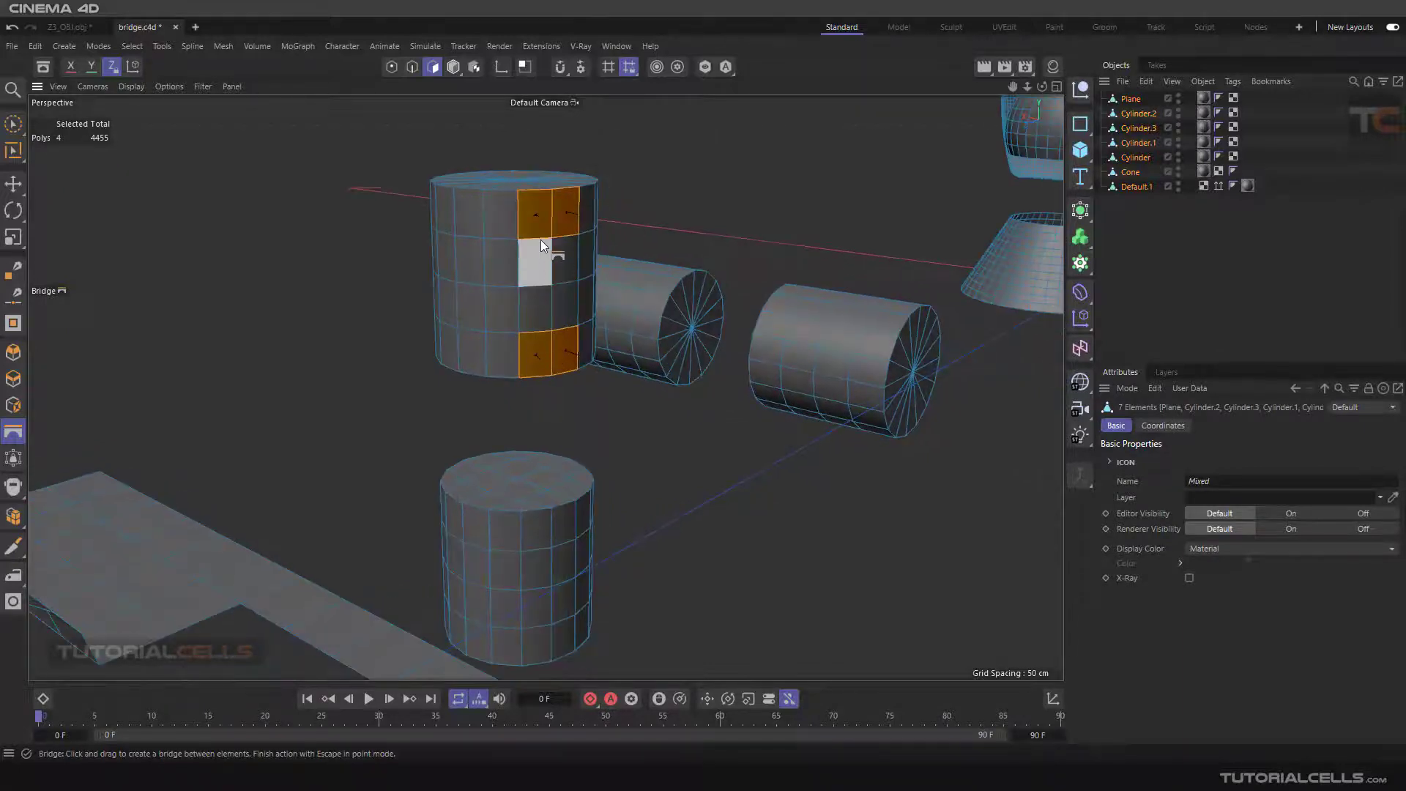
pyautogui.moveTo(539, 346)
pyautogui.mouseDown()
pyautogui.moveTo(527, 348)
pyautogui.moveTo(649, 362)
pyautogui.moveTo(552, 368)
pyautogui.moveTo(538, 332)
pyautogui.mouseUp()
pyautogui.hotkey('ctrl', 'z')
# Paint-select all the polygons of the upper cylinder's bottom cap with Live Selection
pyautogui.scroll(3, 527, 403)
pyautogui.keyDown('alt'); pyautogui.moveTo(544, 385); pyautogui.dragTo(487, 309); pyautogui.keyUp('alt')
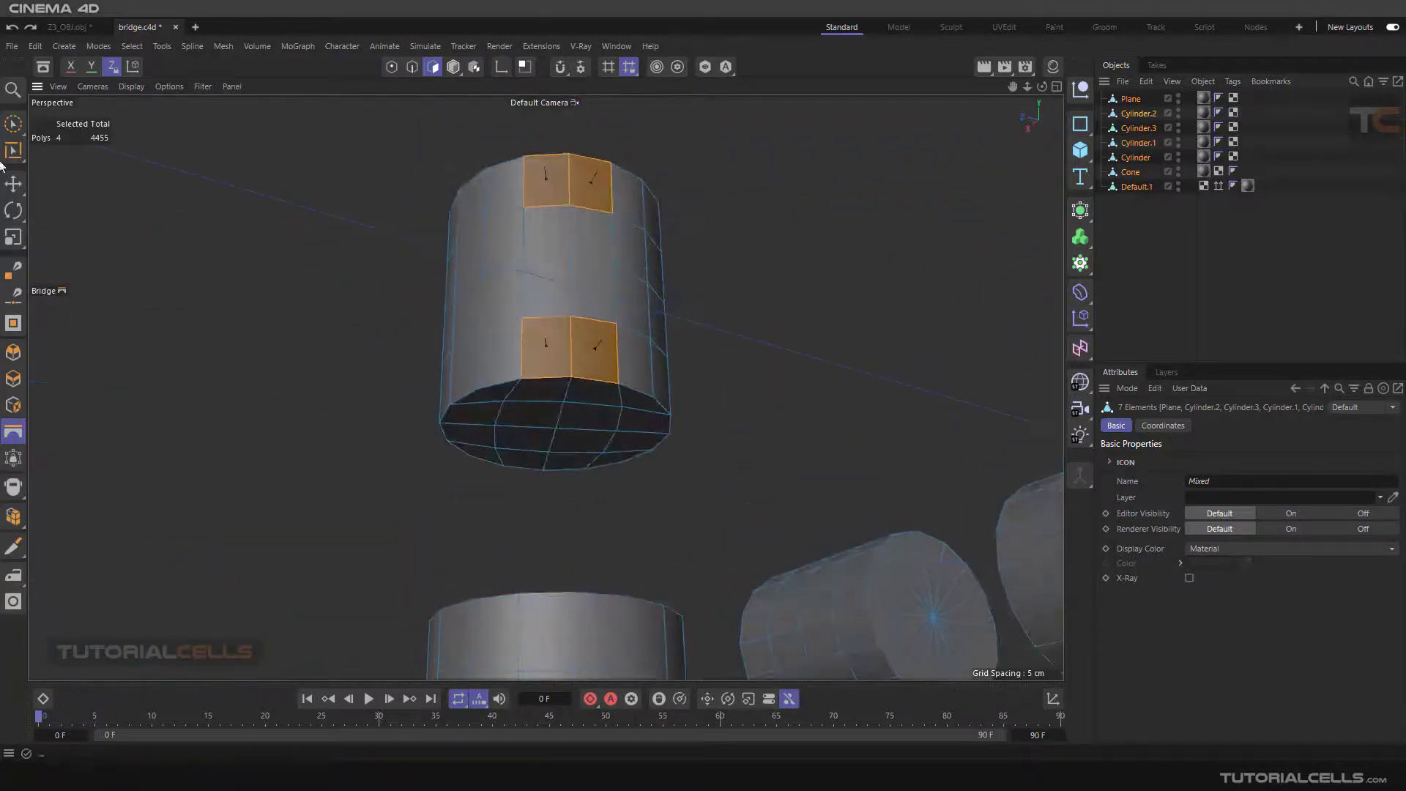
pyautogui.click(14, 125)
pyautogui.moveTo(472, 461)
pyautogui.mouseDown()
pyautogui.moveTo(461, 432)
pyautogui.moveTo(532, 404)
pyautogui.moveTo(517, 405)
pyautogui.moveTo(618, 411)
pyautogui.moveTo(606, 449)
pyautogui.moveTo(534, 450)
pyautogui.moveTo(627, 407)
pyautogui.mouseUp()
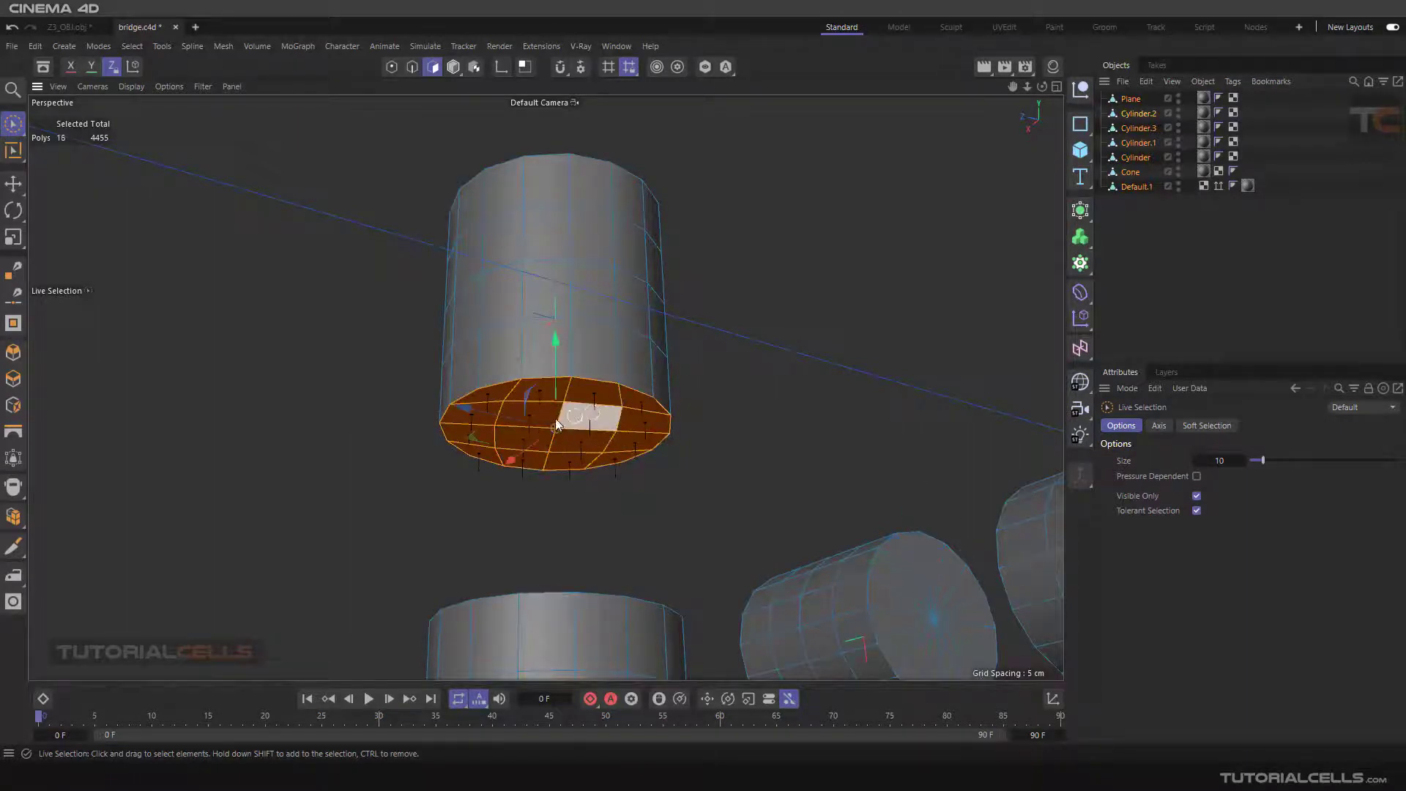
# Hide the polygon normals and add the lower cylinder's top cap to the selection
pyautogui.click(165, 89)
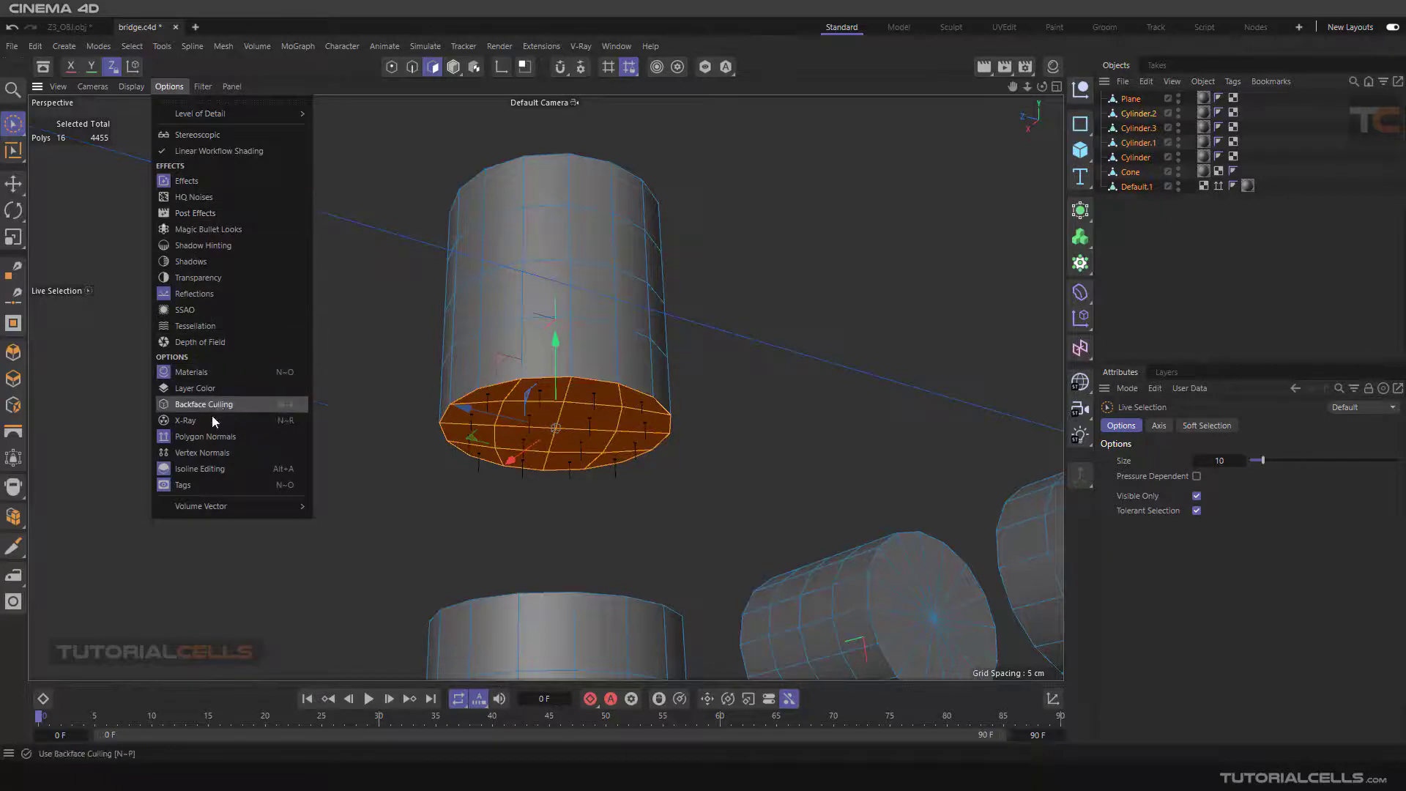
pyautogui.click(211, 437)
pyautogui.moveTo(511, 542)
pyautogui.keyDown('alt'); pyautogui.mouseDown()
pyautogui.moveTo(527, 470)
pyautogui.moveTo(648, 476)
pyautogui.mouseUp(); pyautogui.keyUp('alt')
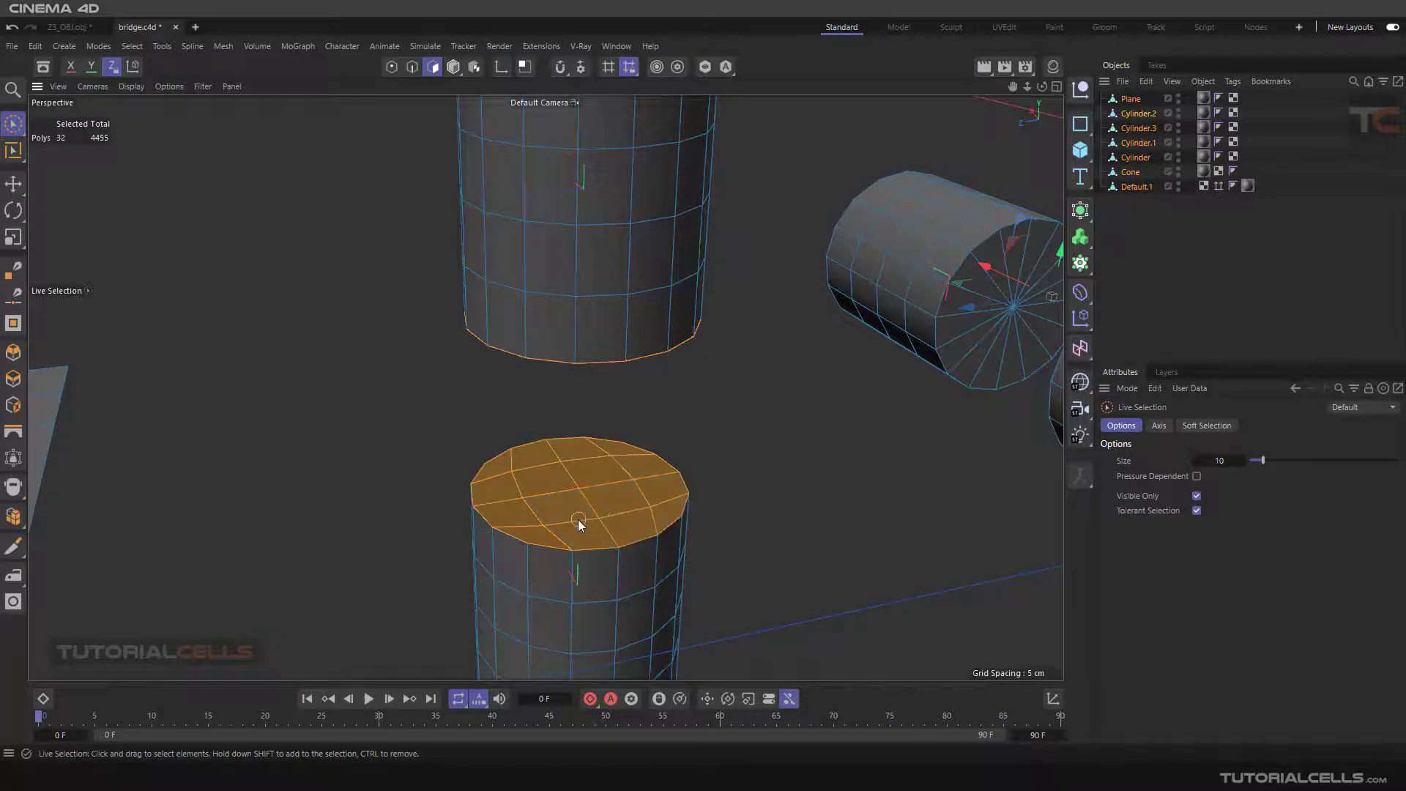
# Bridge the upper cylinder's bottom cap to the lower cylinder's top cap into one column
pyautogui.keyDown('shift'); pyautogui.moveTo(578, 519); pyautogui.dragTo(583, 434); pyautogui.keyUp('shift')
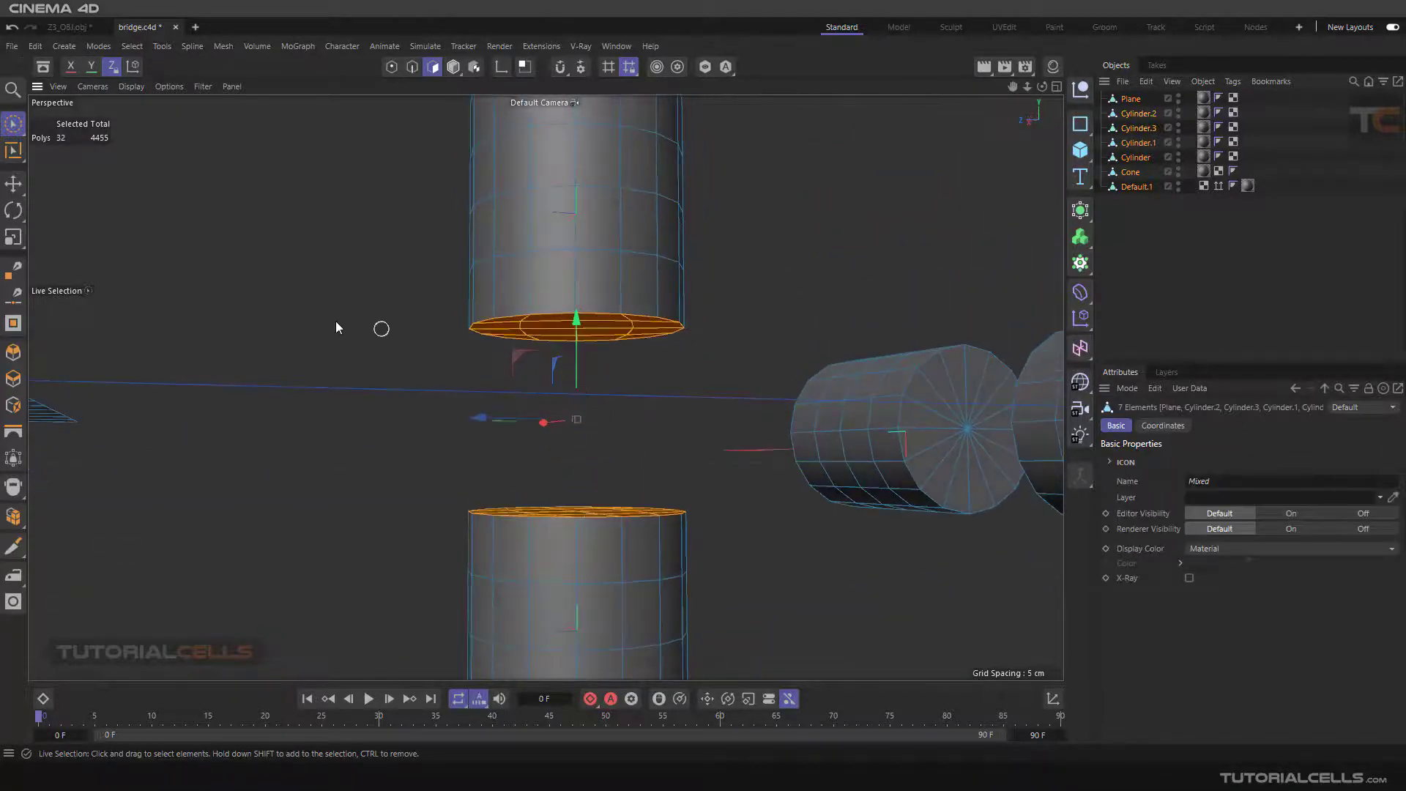
pyautogui.click(13, 431)
pyautogui.moveTo(535, 326); pyautogui.dragTo(538, 507)
pyautogui.keyDown('alt'); pyautogui.moveTo(731, 454); pyautogui.dragTo(720, 517); pyautogui.keyUp('alt')
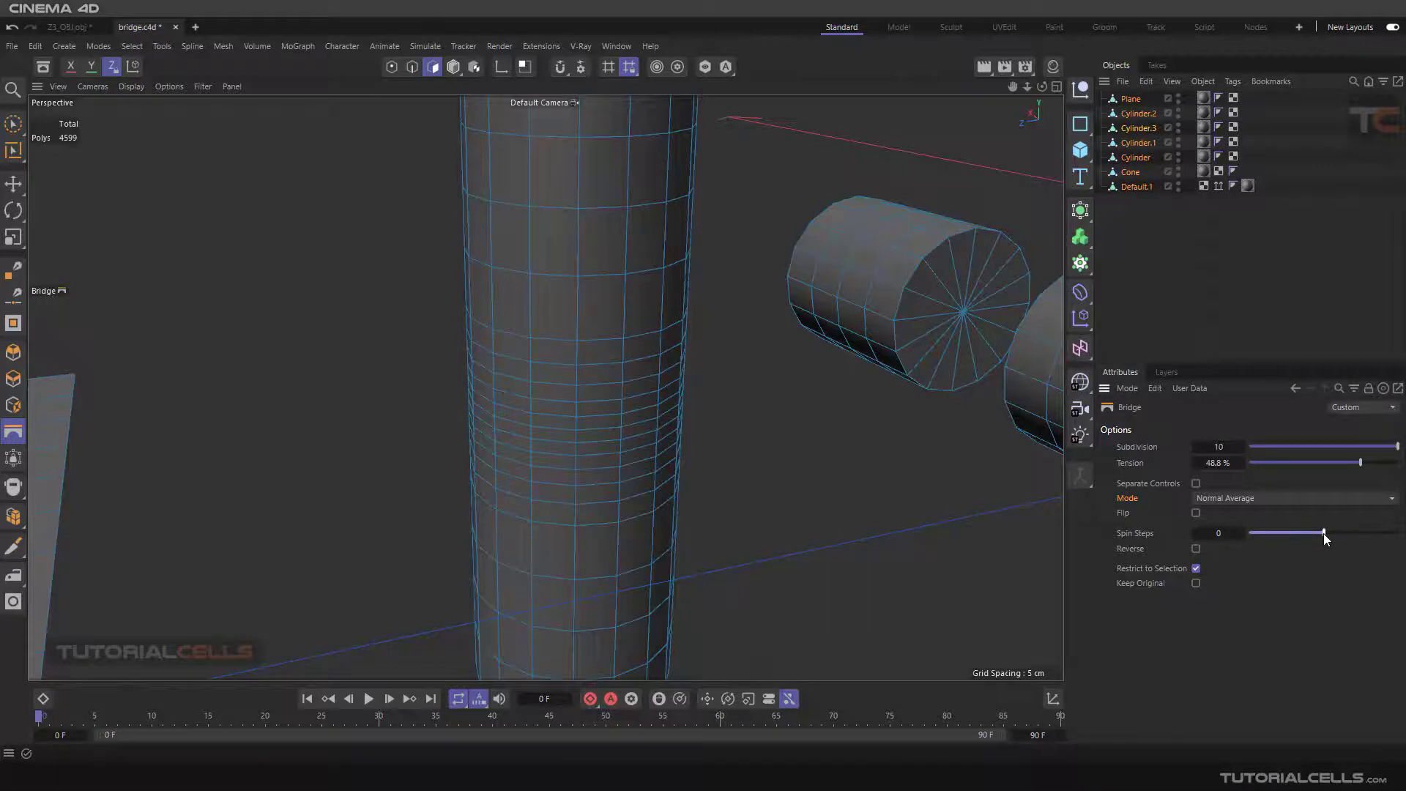
# Twist the bridge with Spin Steps 2, testing Reverse and leaving it off
pyautogui.moveTo(1325, 533); pyautogui.dragTo(1338, 534)
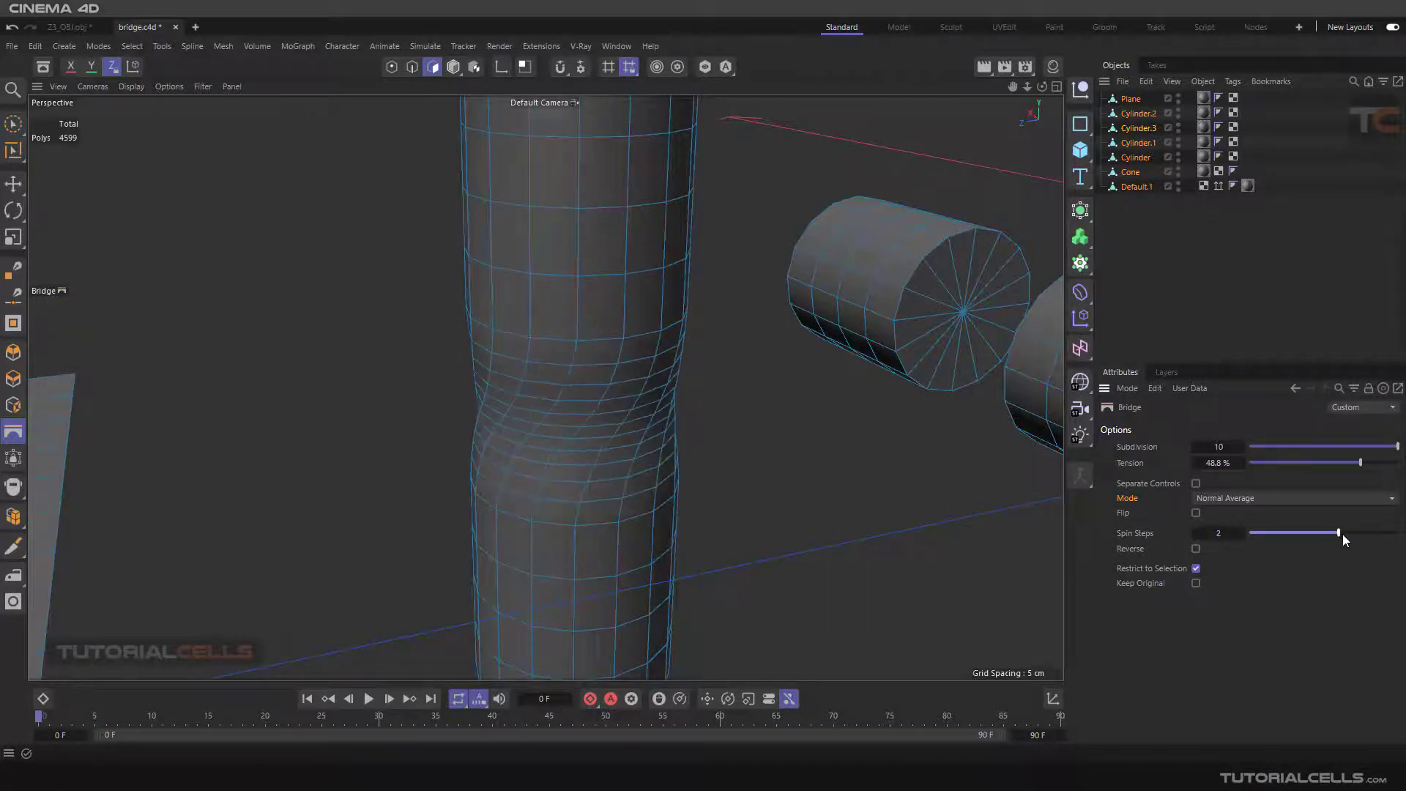
pyautogui.click(1195, 548)
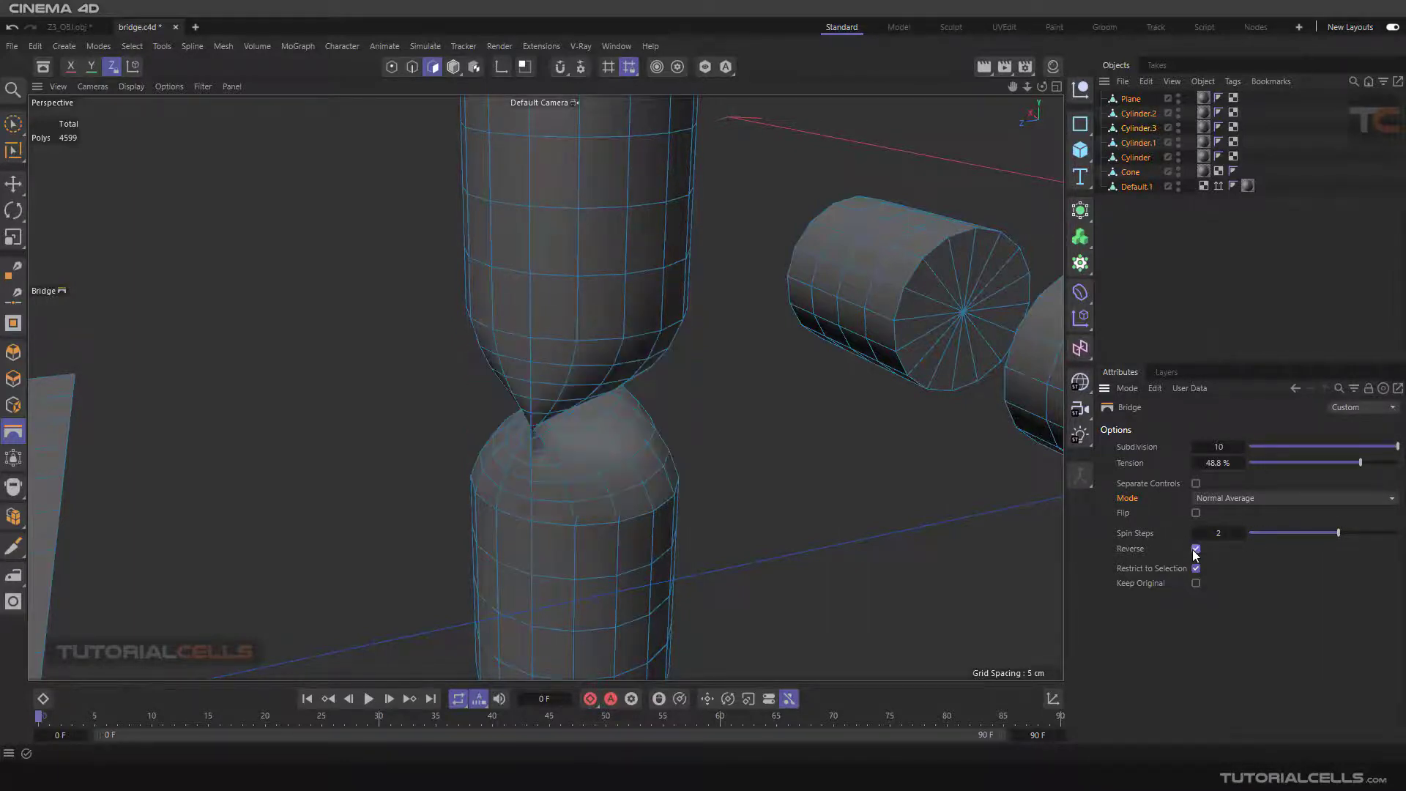
pyautogui.click(1195, 548)
pyautogui.keyDown('alt'); pyautogui.moveTo(595, 446); pyautogui.dragTo(556, 483); pyautogui.keyUp('alt')
pyautogui.scroll(-4, 566, 447)
pyautogui.keyDown('alt'); pyautogui.moveTo(530, 488); pyautogui.dragTo(492, 464, button='middle'); pyautogui.keyUp('alt')
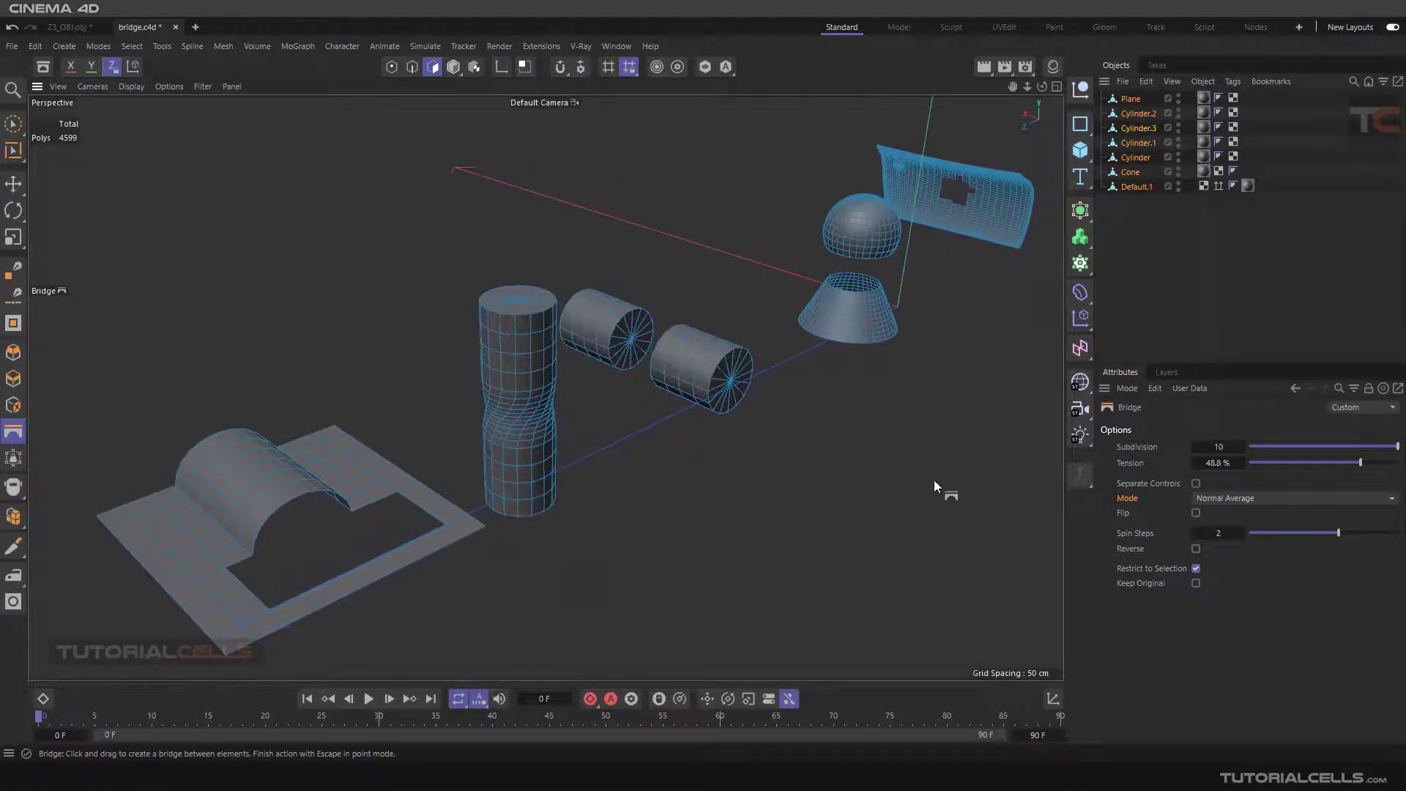
# Enable Separate Controls and set Mode End to Normal and Mode Start to Normal Average
pyautogui.click(1199, 484)
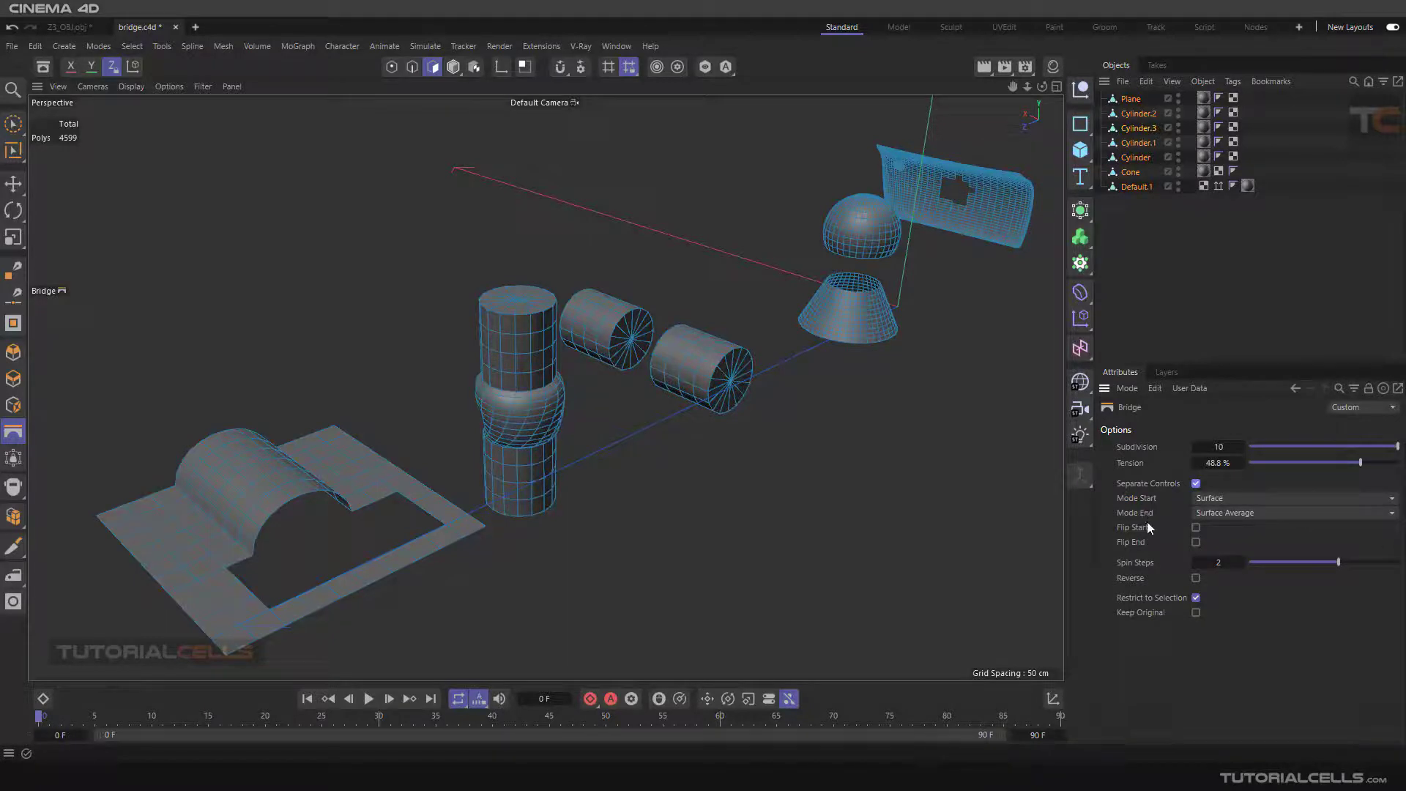
pyautogui.click(1208, 514)
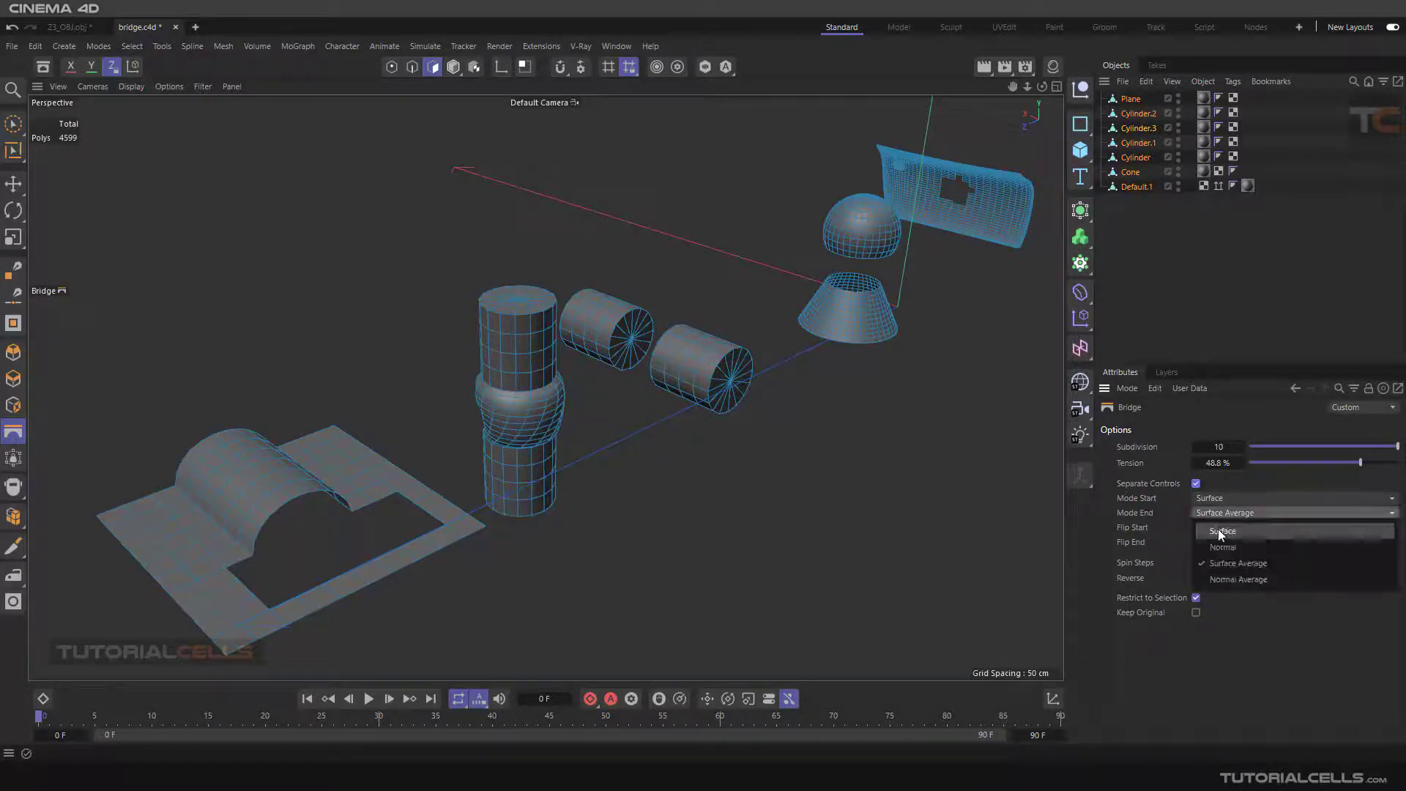
pyautogui.click(1219, 529)
pyautogui.click(1222, 516)
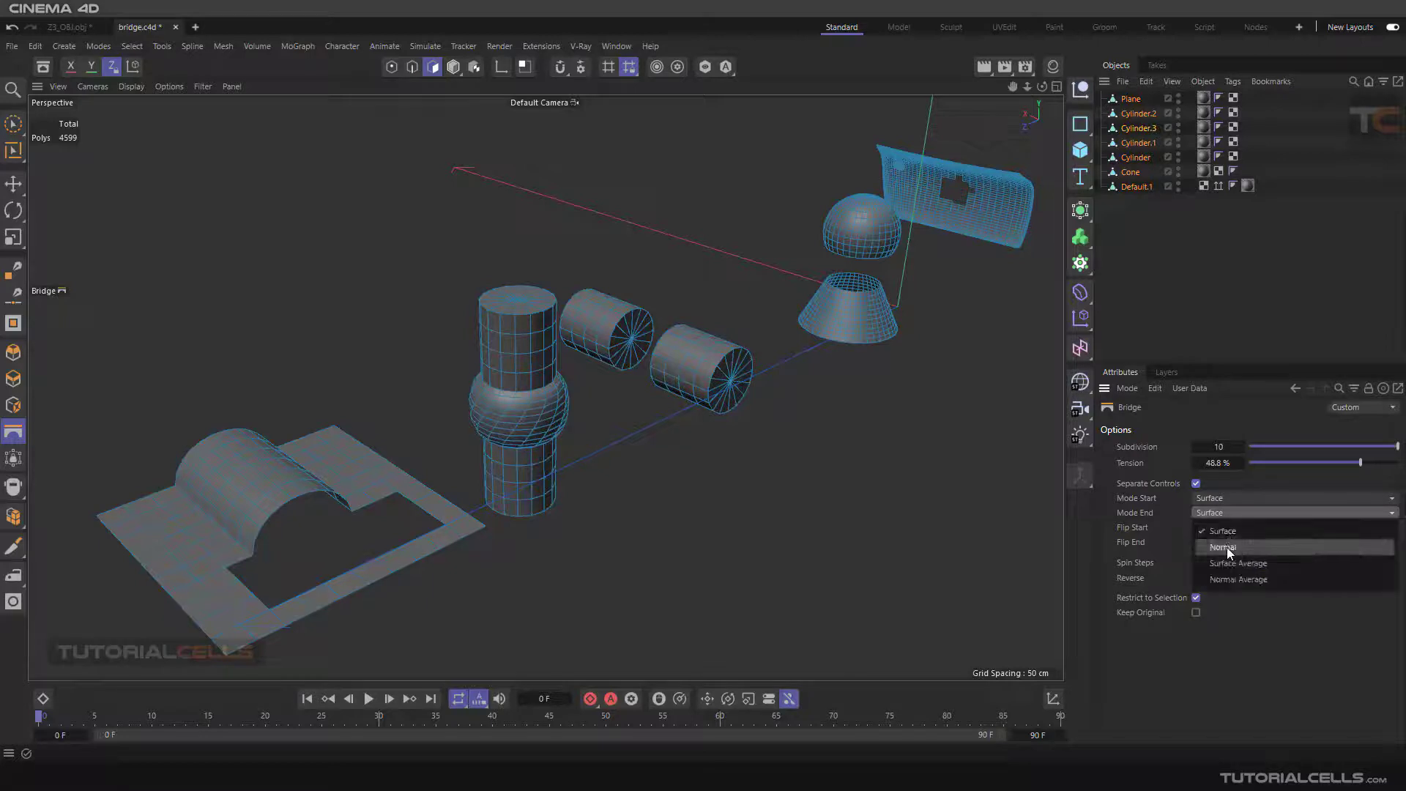
pyautogui.click(1227, 547)
pyautogui.click(1226, 499)
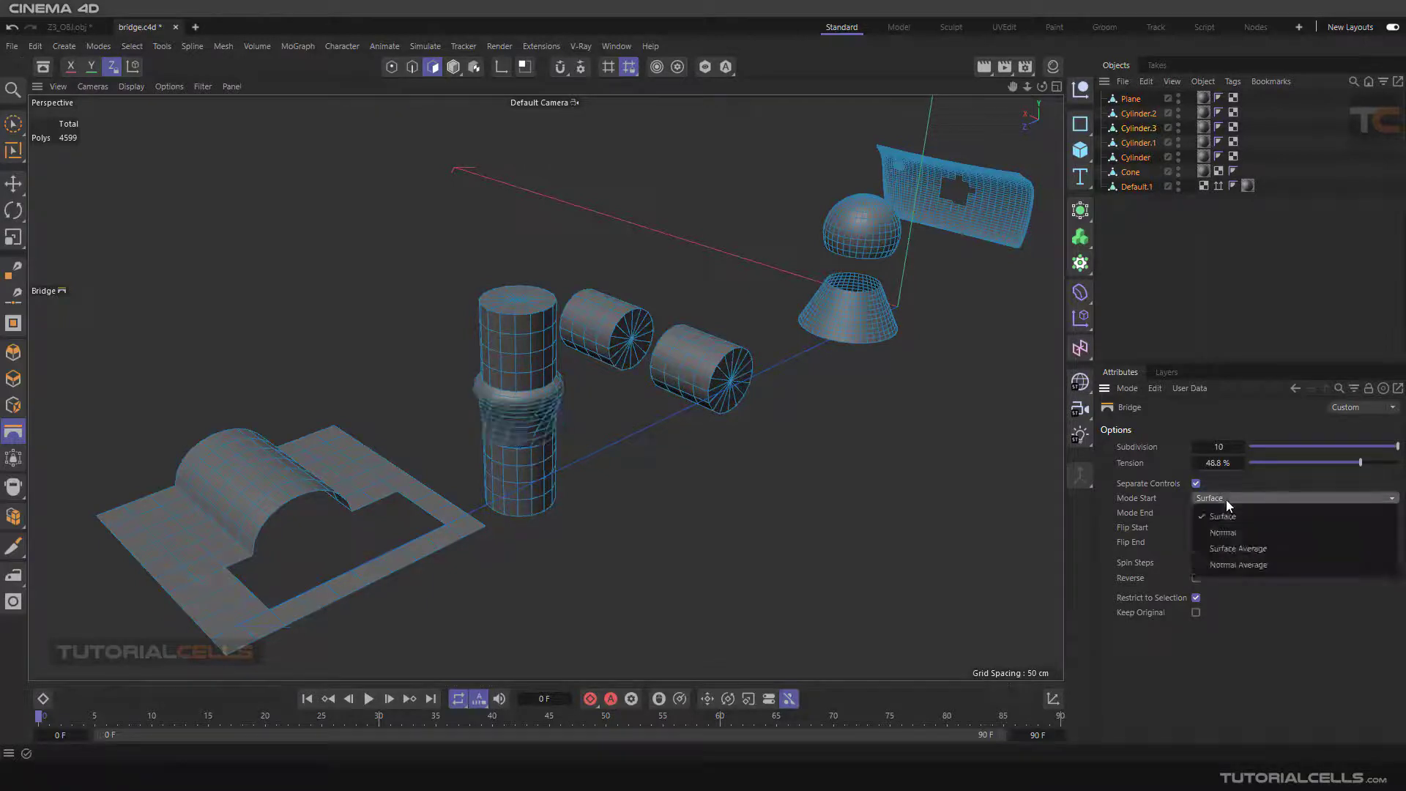
pyautogui.click(1224, 552)
# Test Flip End and Flip Start on the bridge, leaving both unchecked
pyautogui.scroll(1, 556, 420)
pyautogui.scroll(2, 556, 420)
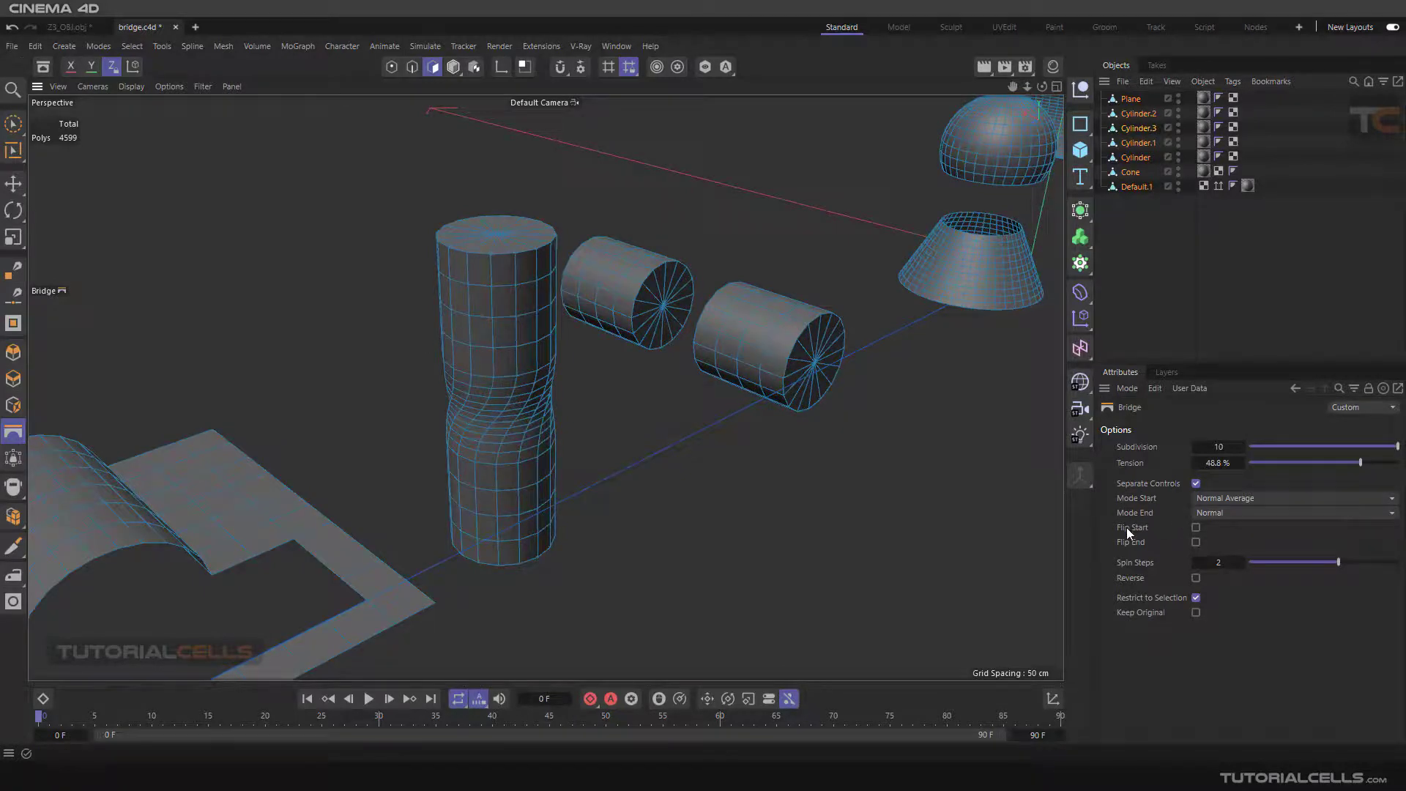
pyautogui.click(1195, 543)
pyautogui.click(1196, 528)
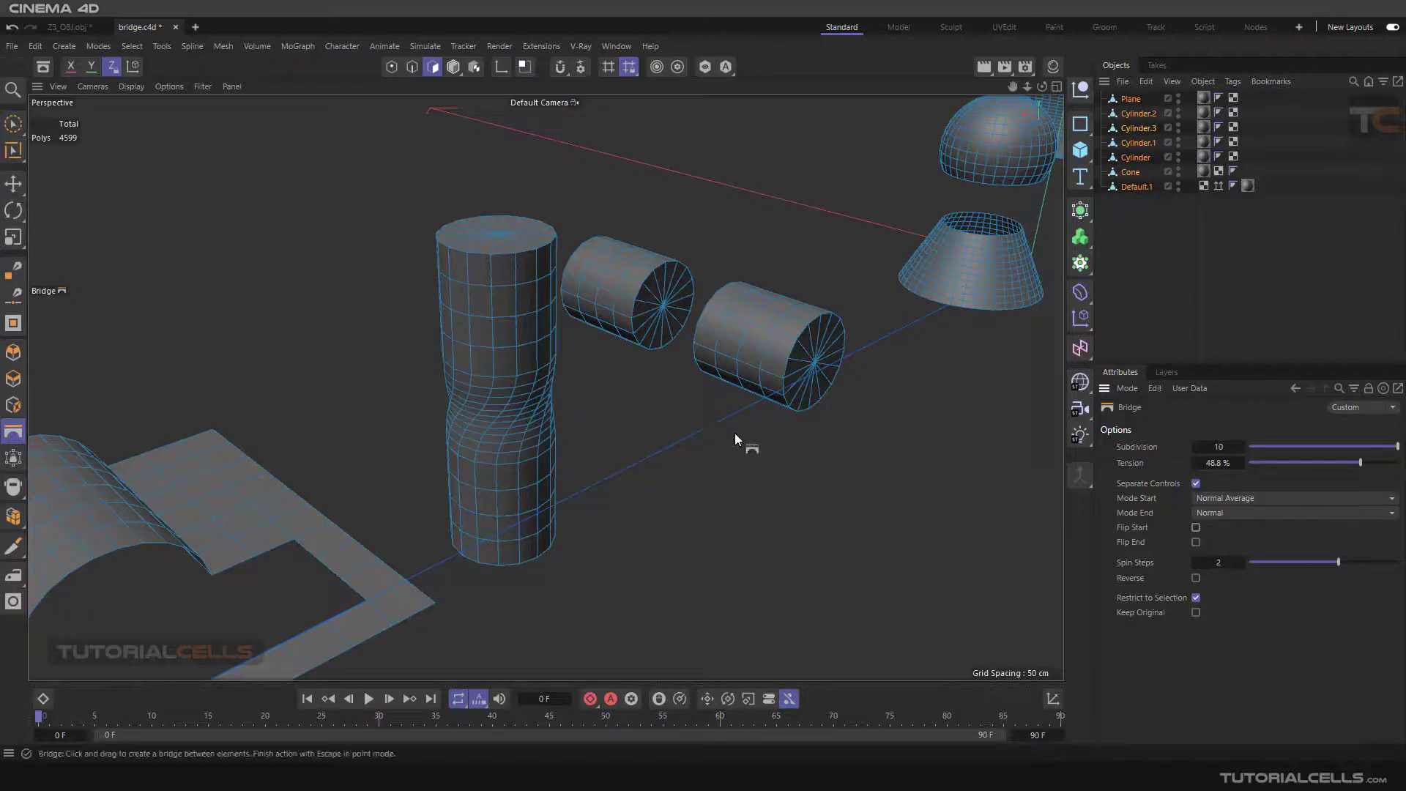
pyautogui.scroll(-3, 735, 432)
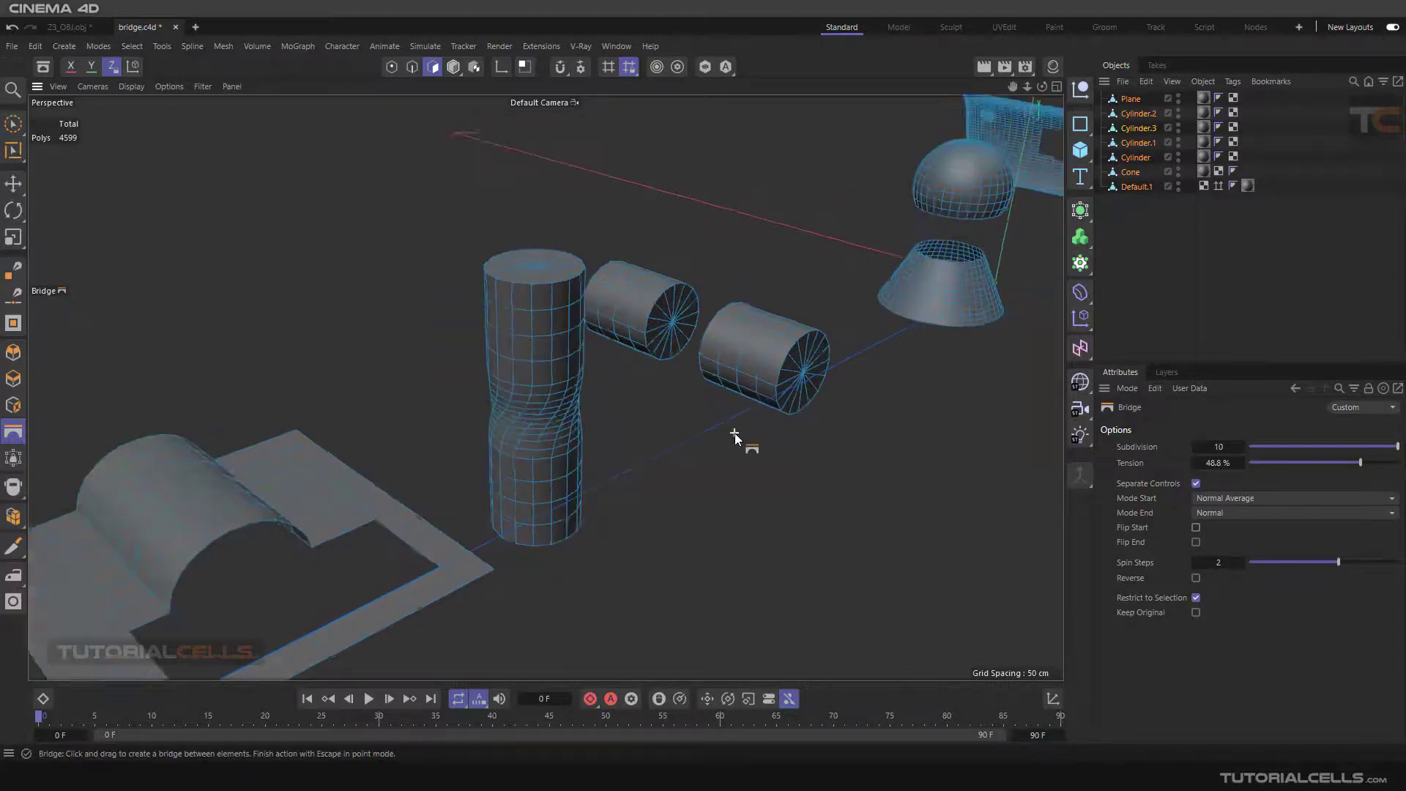